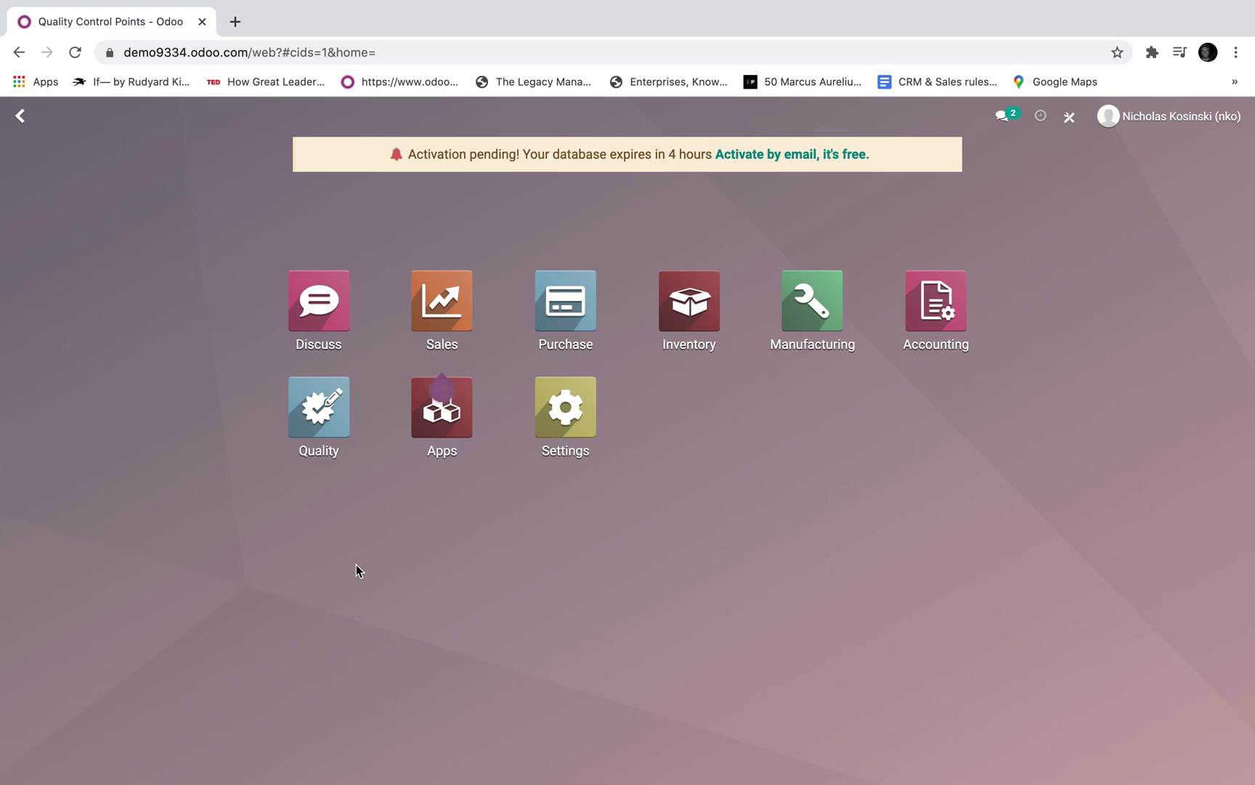
# Open the Quality app's Quality Teams list, which contains only Main Quality Team
pyautogui.click(305, 417)
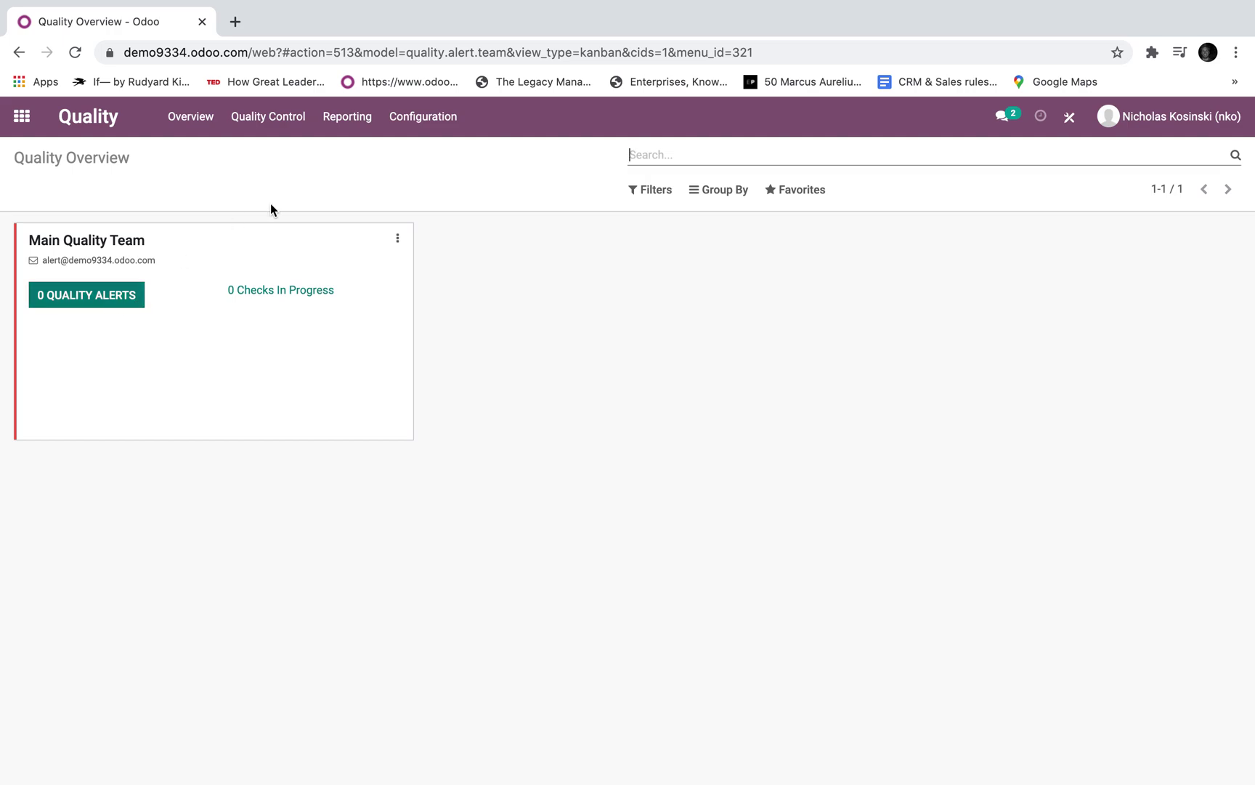
pyautogui.click(435, 130)
pyautogui.click(439, 156)
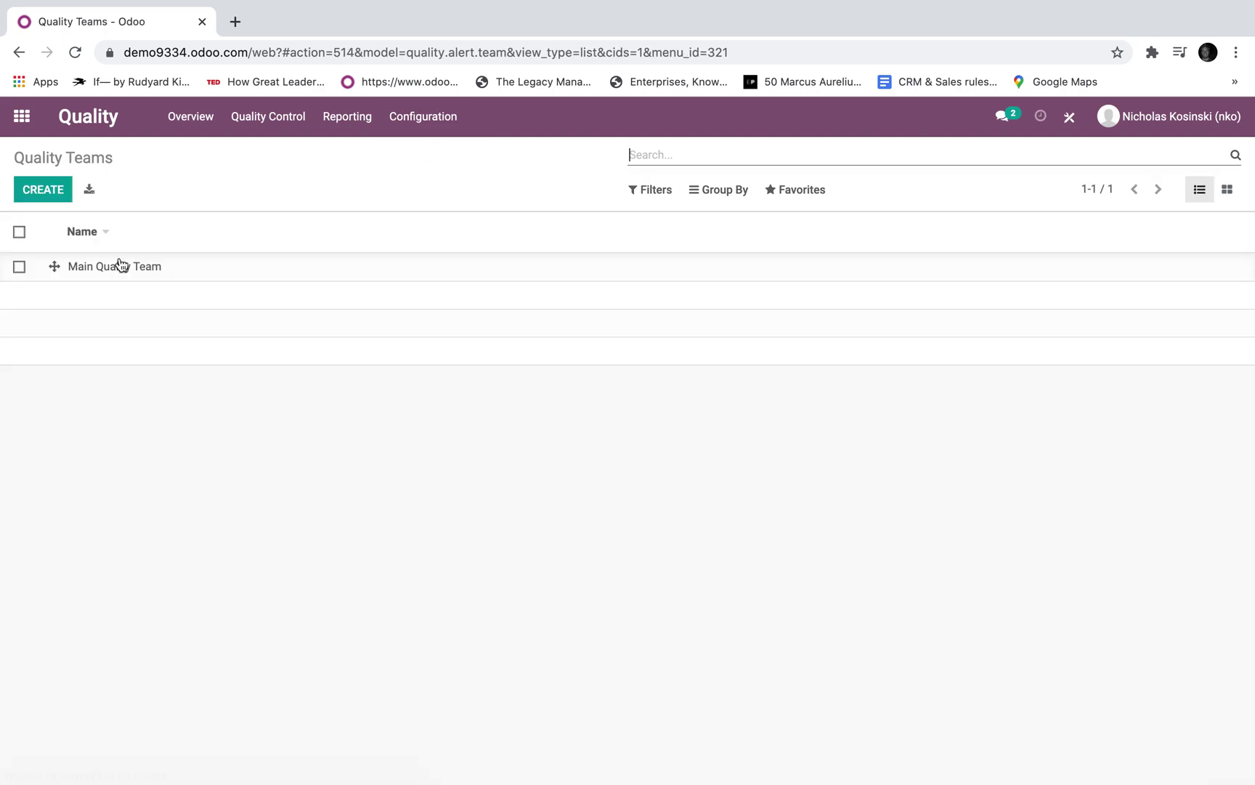
# Create and save a quality team named 'Technical Quality Team', then go back to the Quality Overview
pyautogui.click(41, 192)
pyautogui.write('Tecni')
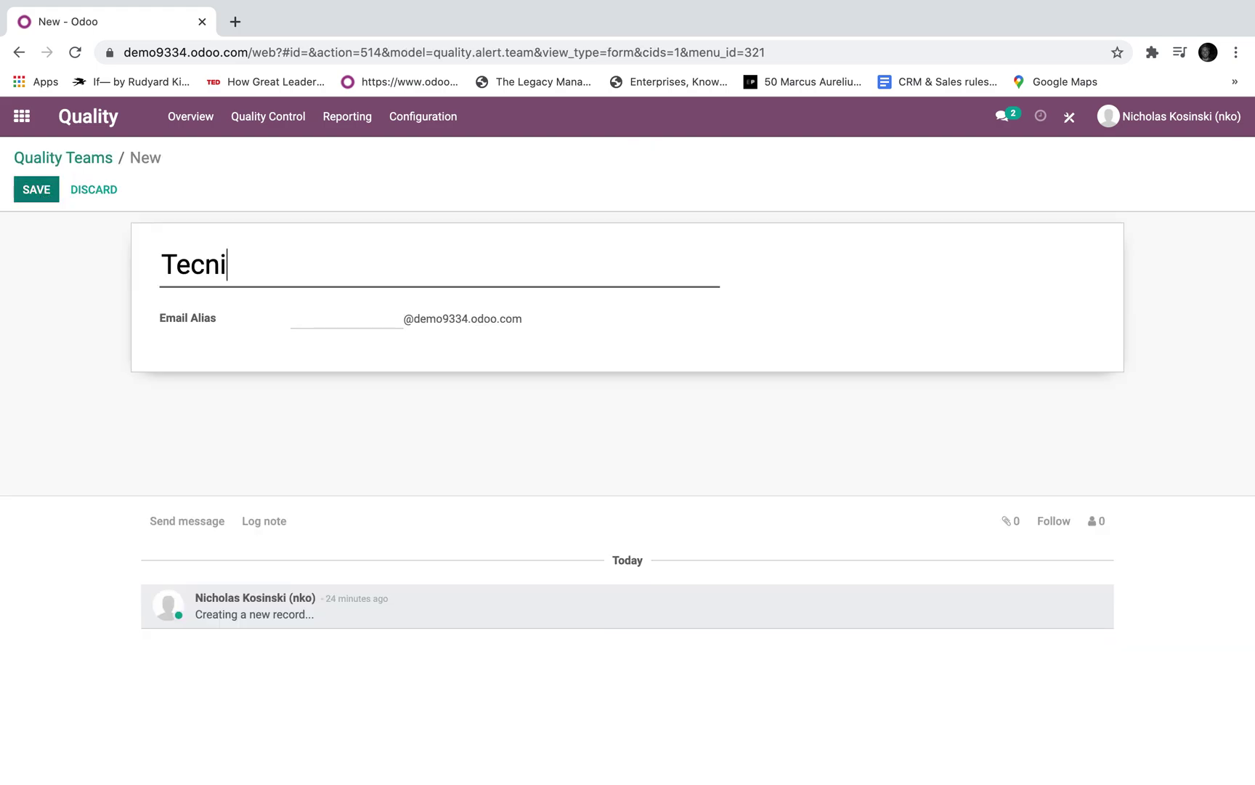
pyautogui.press('BackSpace')
pyautogui.press('BackSpace')
pyautogui.press('BackSpace')
pyautogui.write('chnical Quality Team')
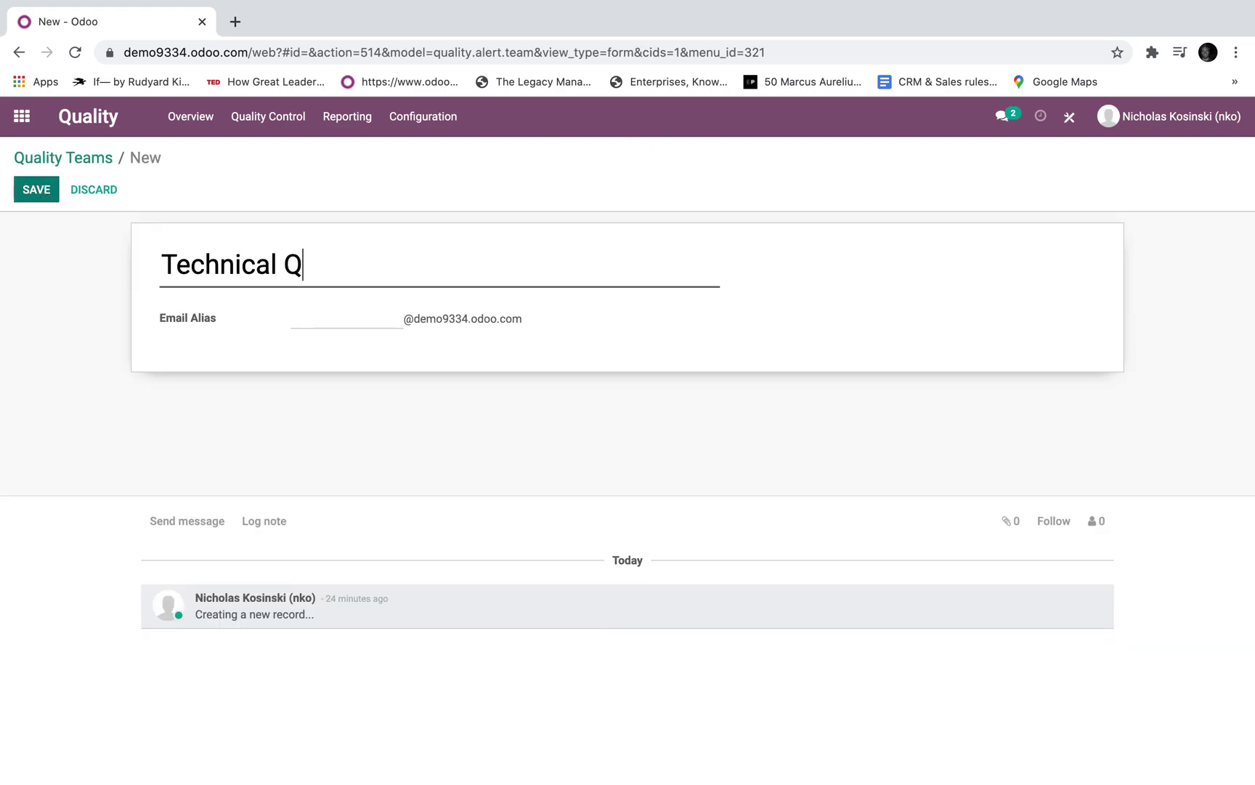
pyautogui.click(35, 203)
pyautogui.click(74, 167)
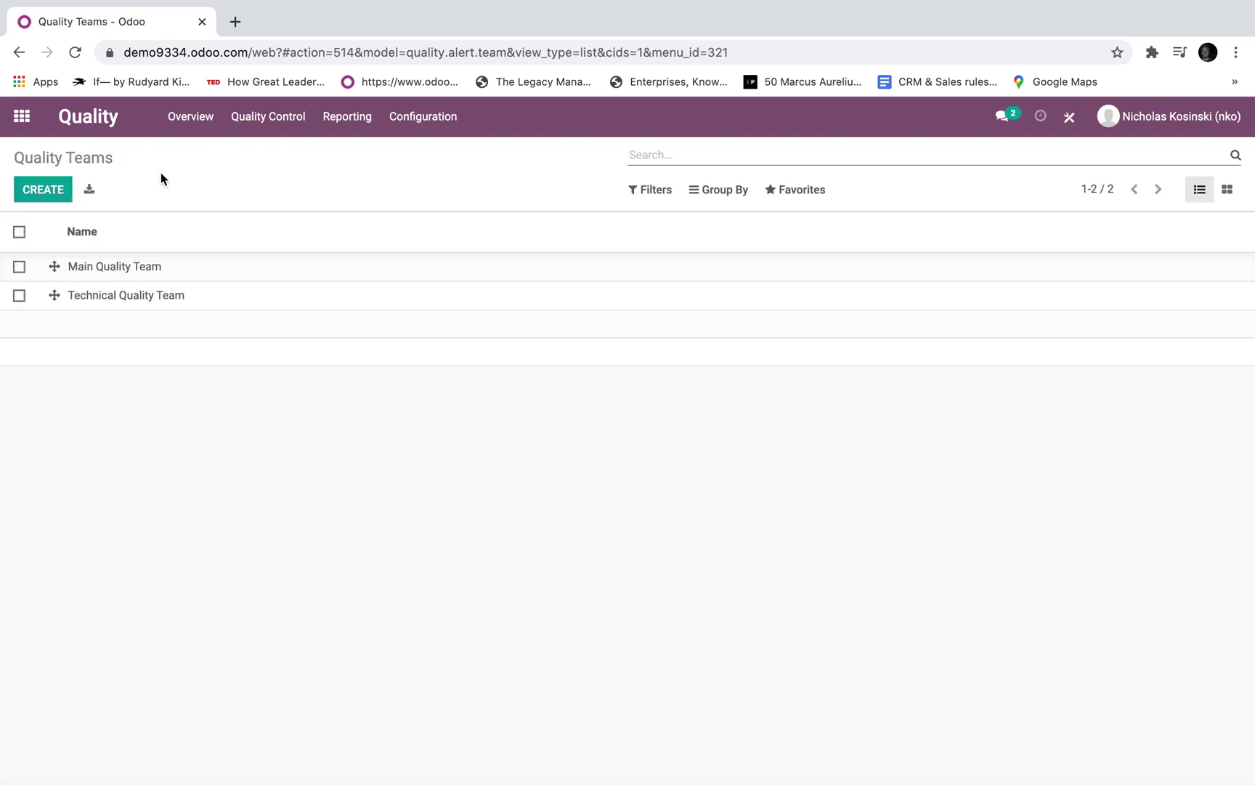
pyautogui.click(186, 118)
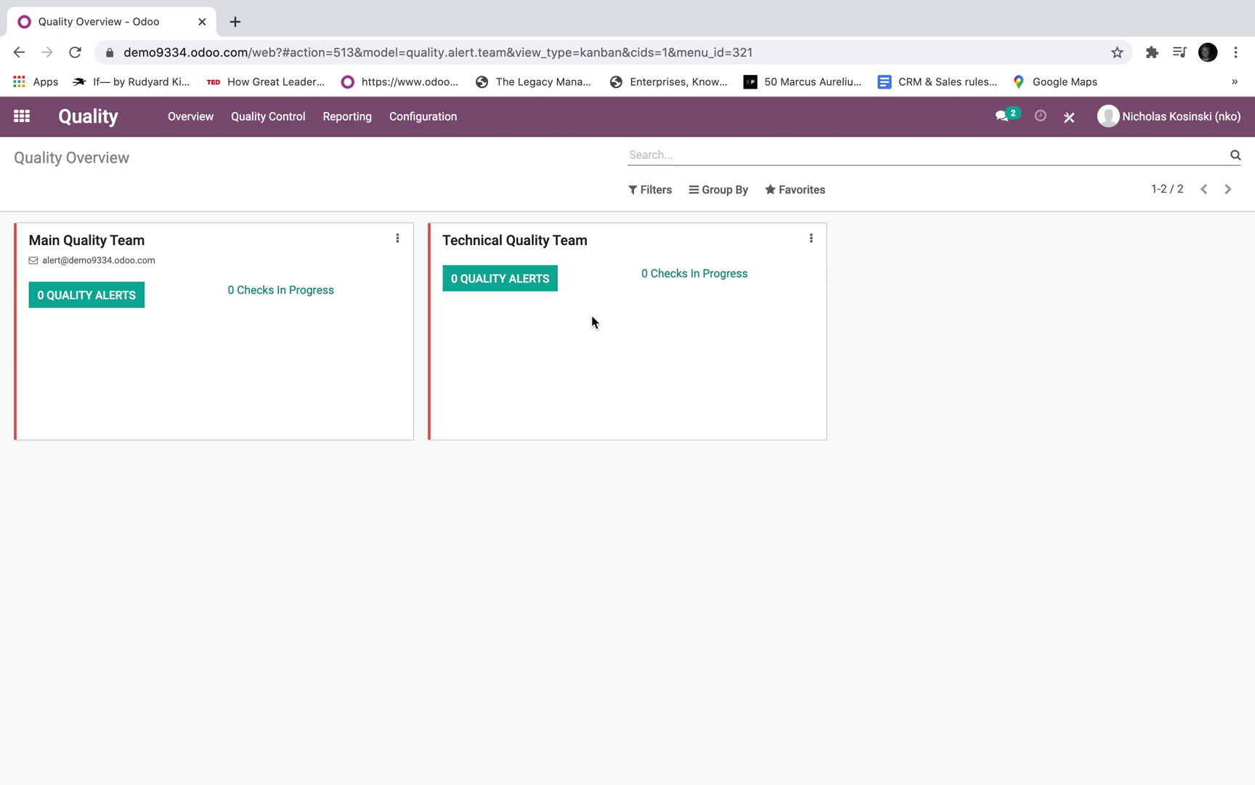
# Open control point QCP00001 from Main Quality Team's control points in edit mode
pyautogui.click(268, 125)
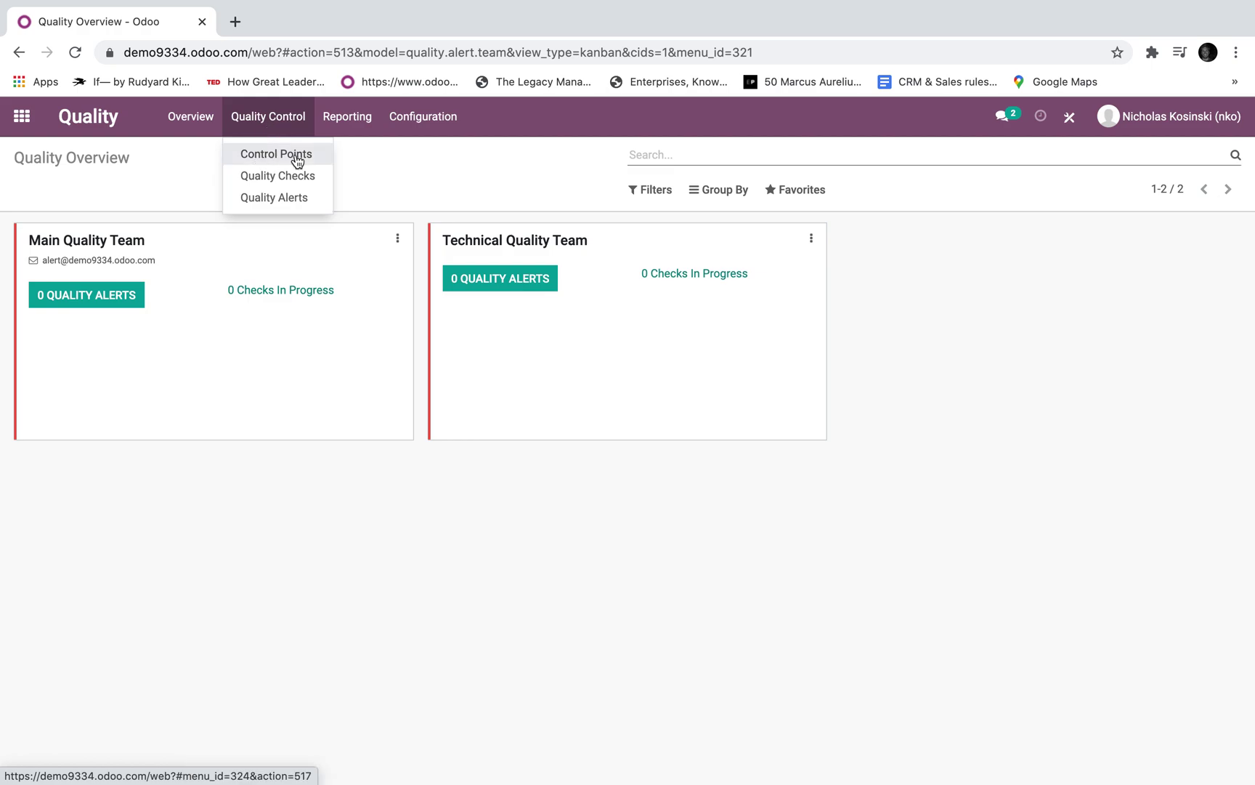
pyautogui.click(294, 154)
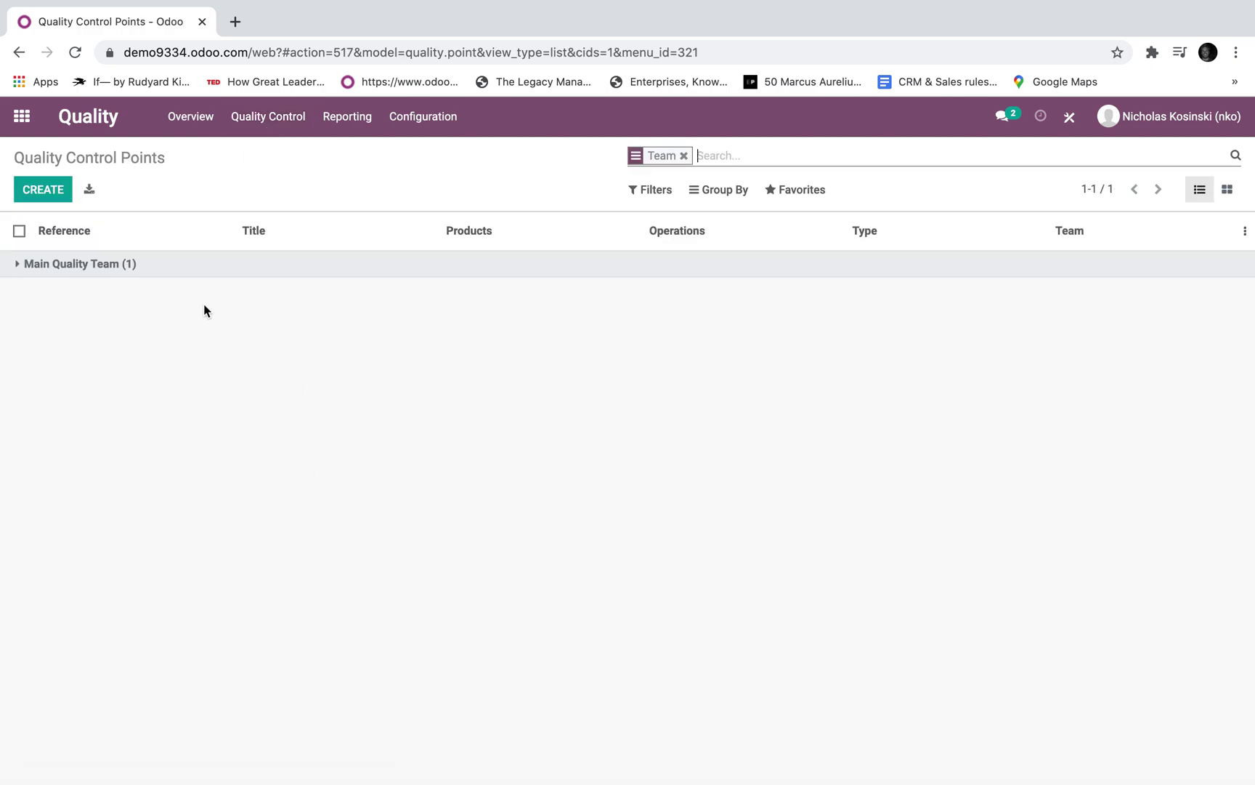
pyautogui.click(187, 273)
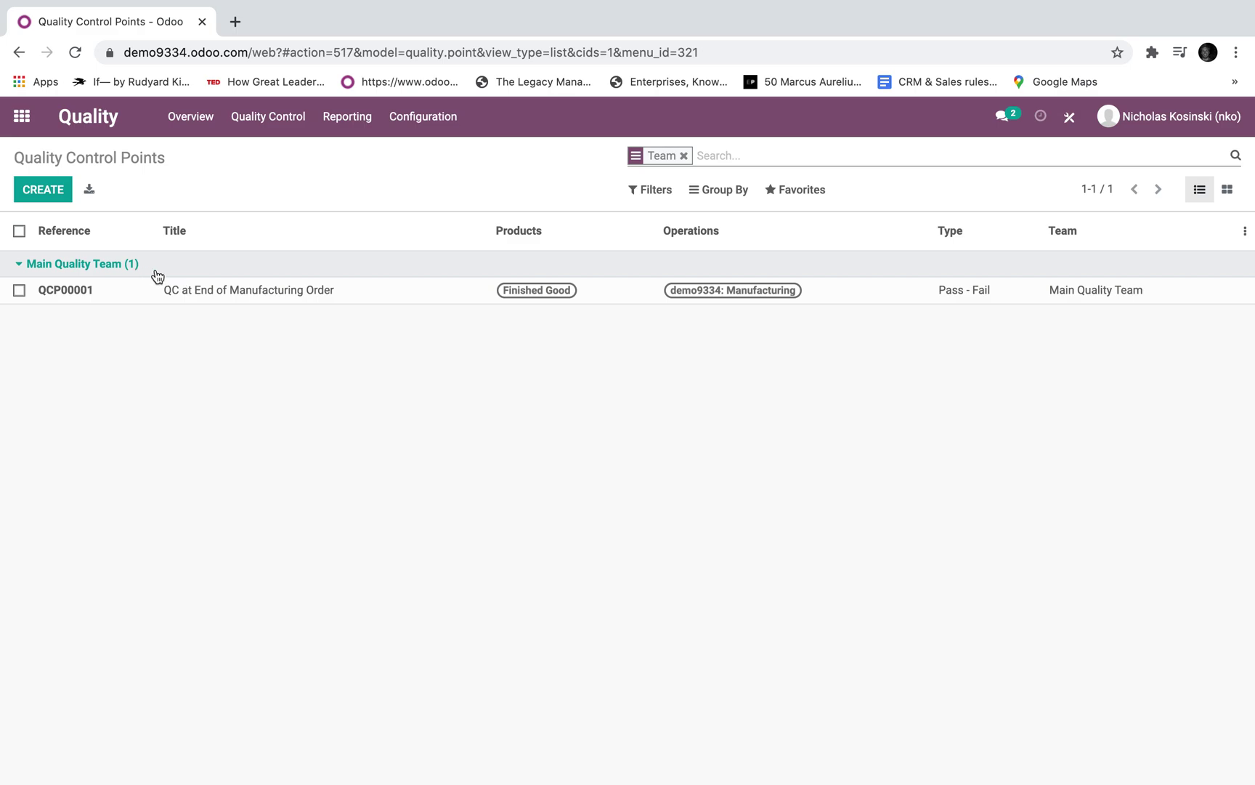
pyautogui.click(186, 299)
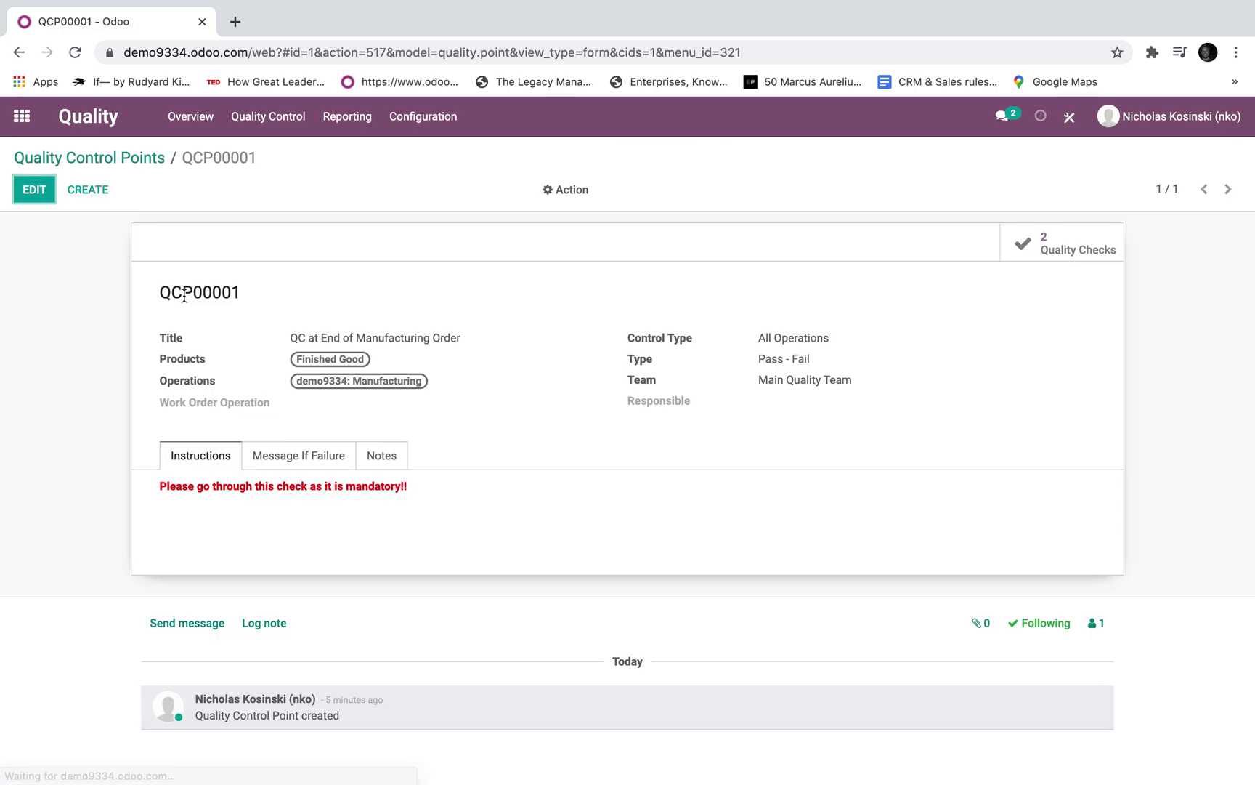
pyautogui.click(34, 190)
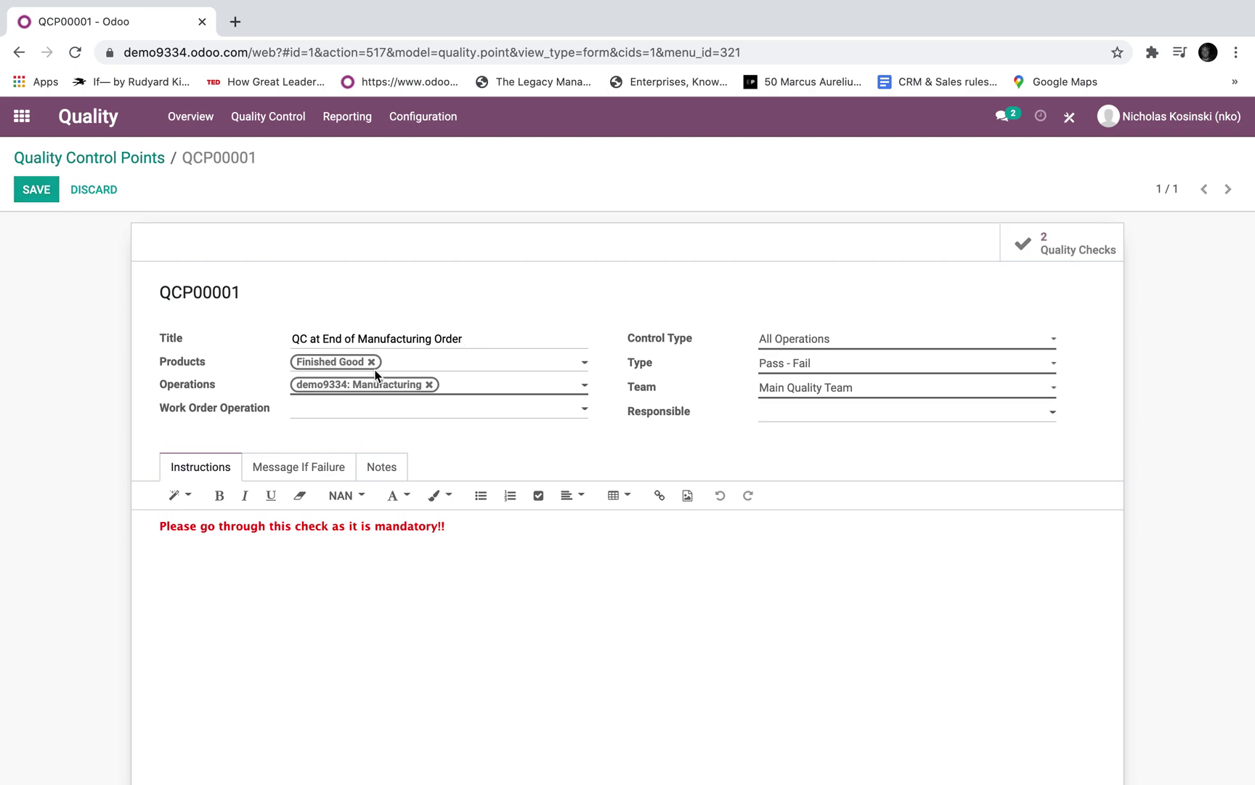
pyautogui.click(411, 369)
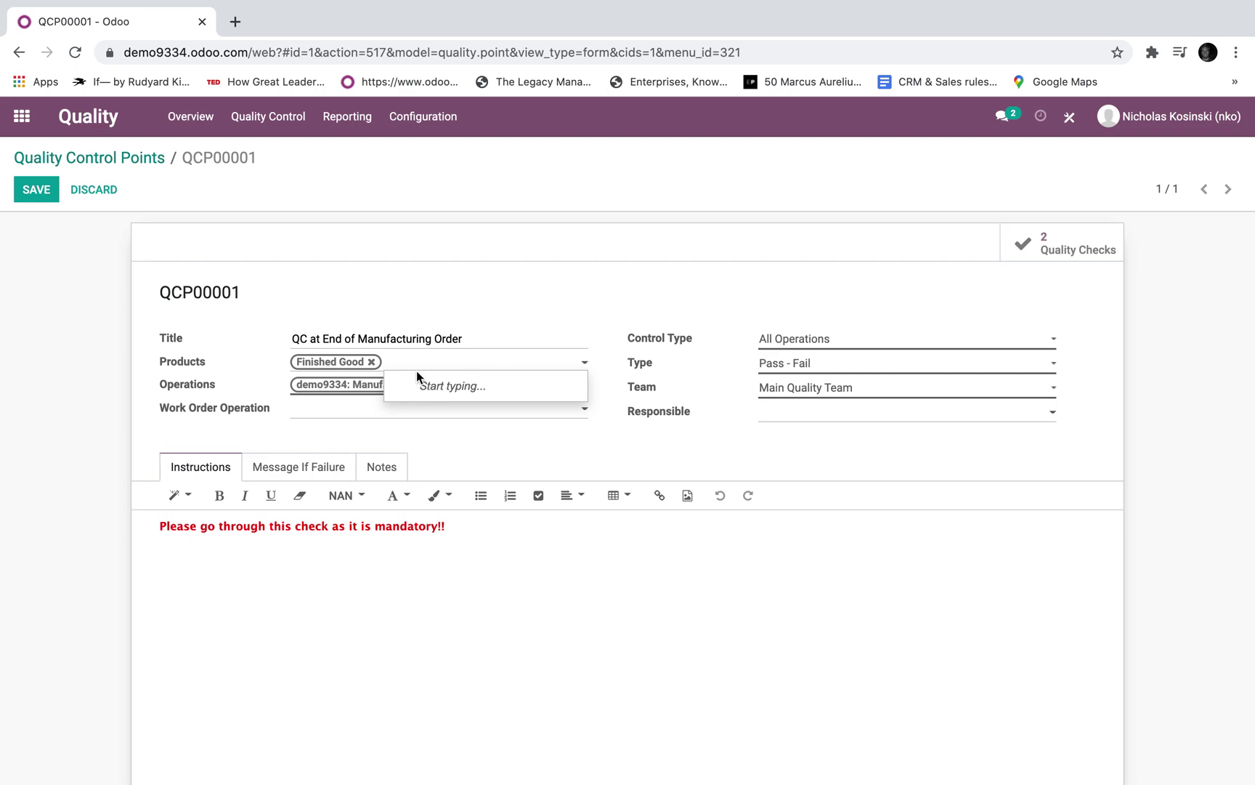
pyautogui.click(72, 368)
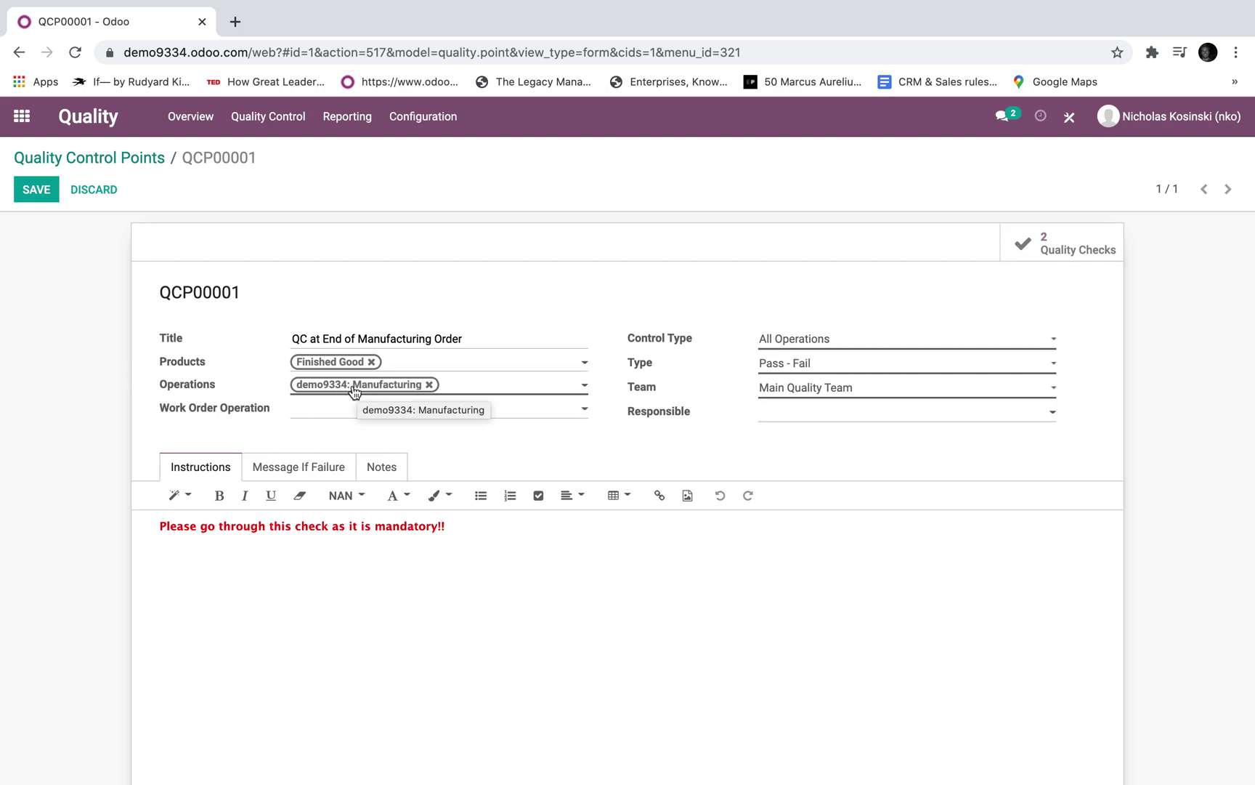
pyautogui.click(462, 386)
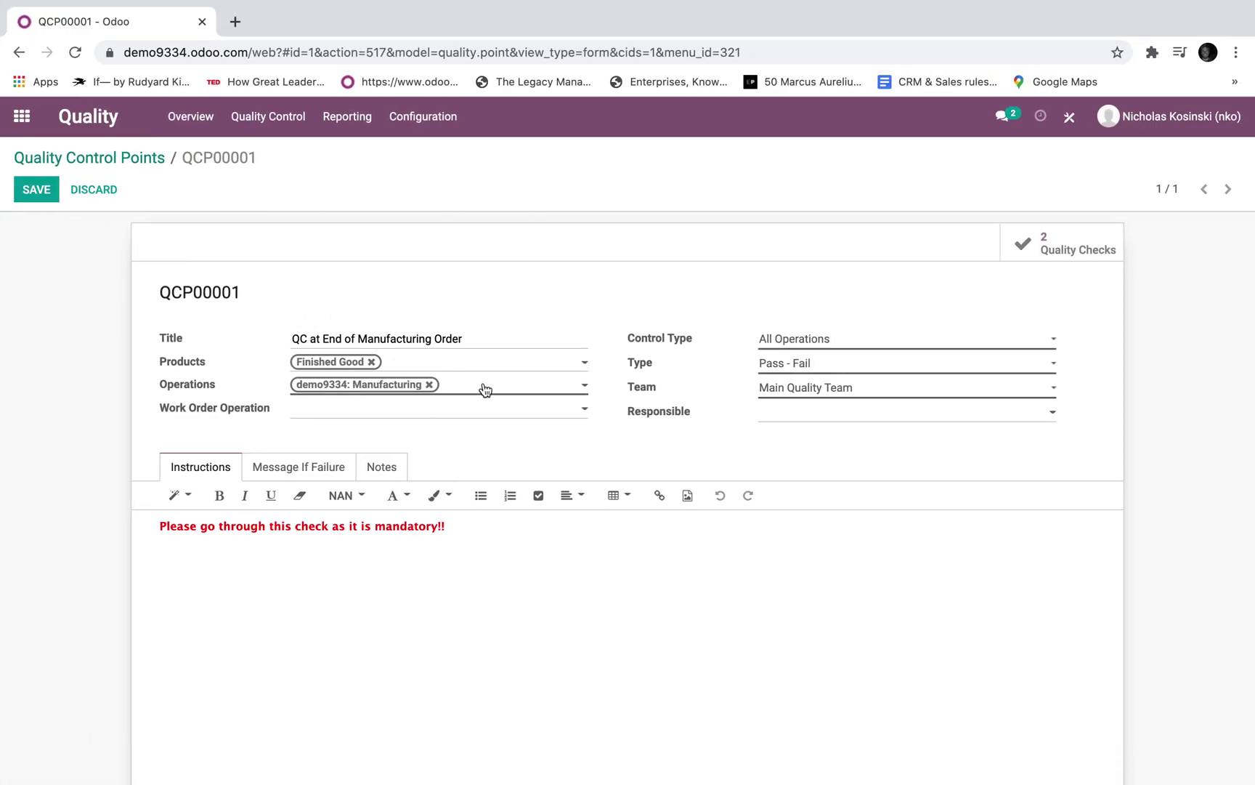
pyautogui.click(485, 390)
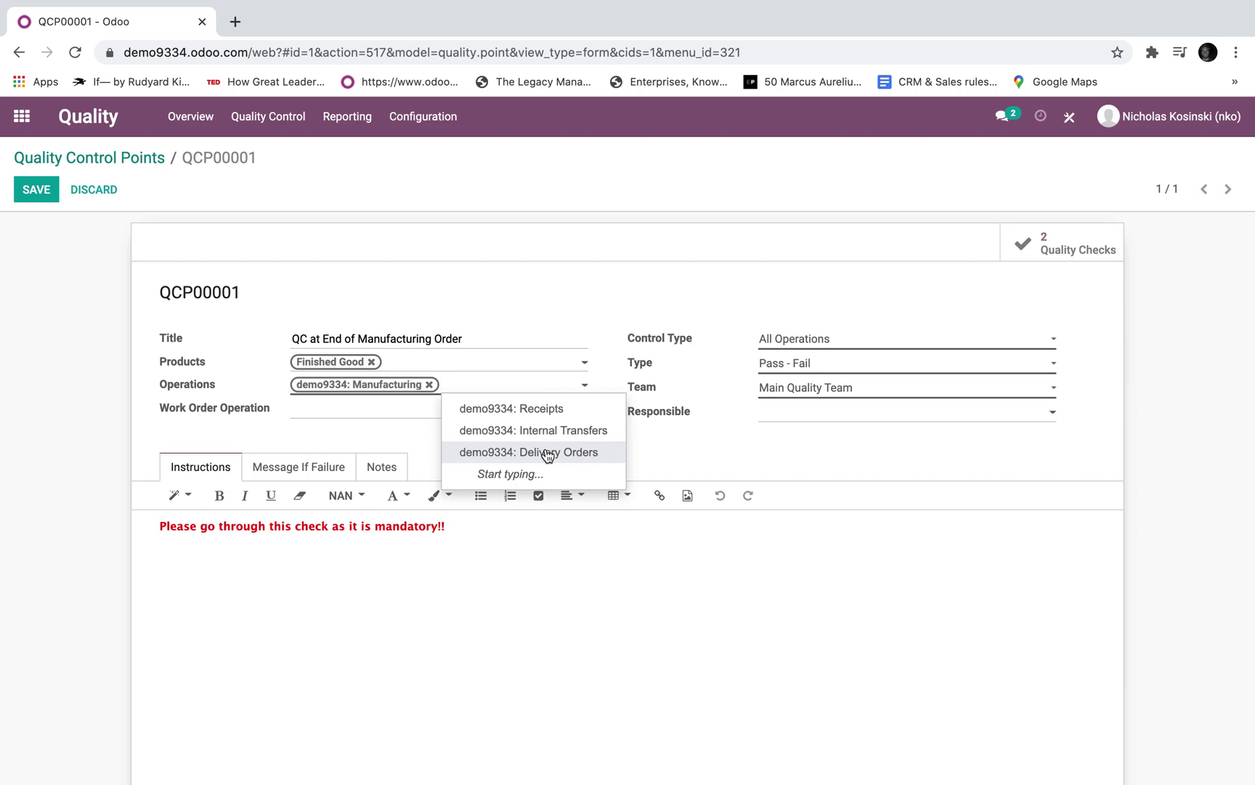
pyautogui.click(110, 372)
pyautogui.click(365, 416)
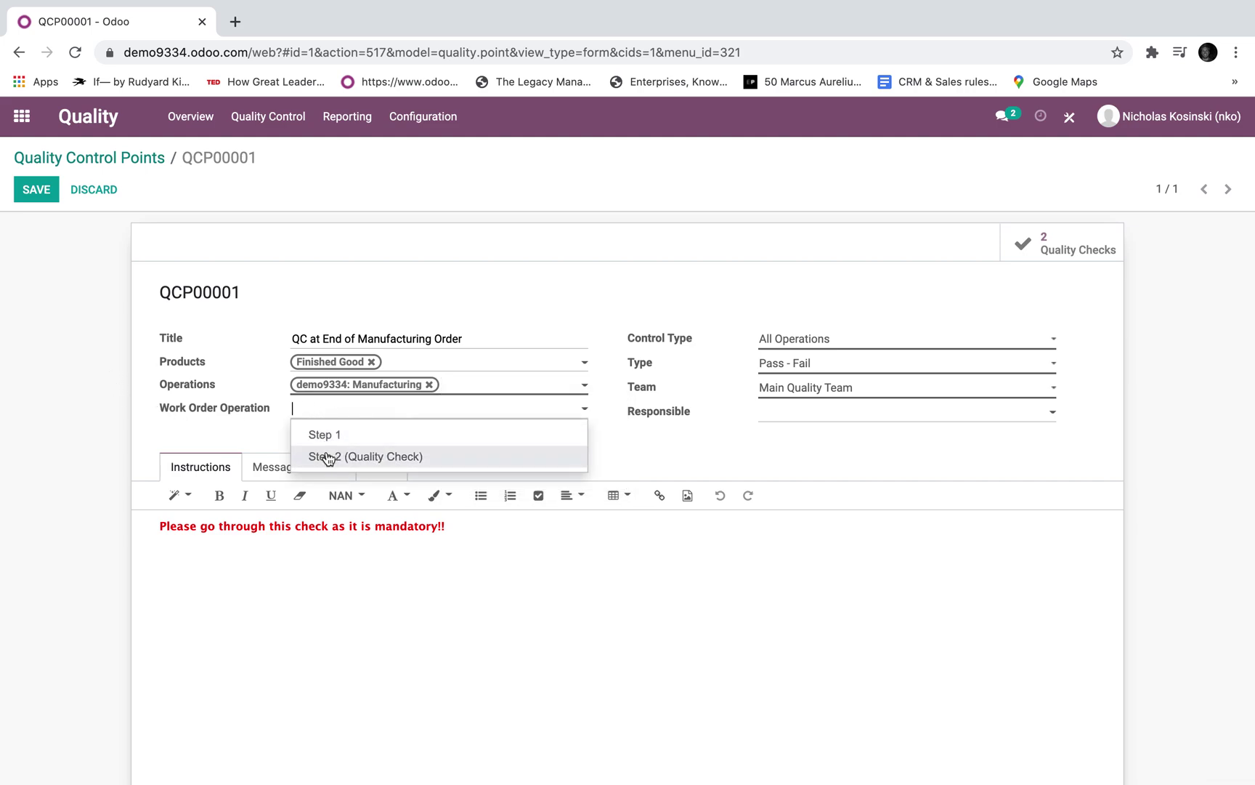
pyautogui.click(95, 418)
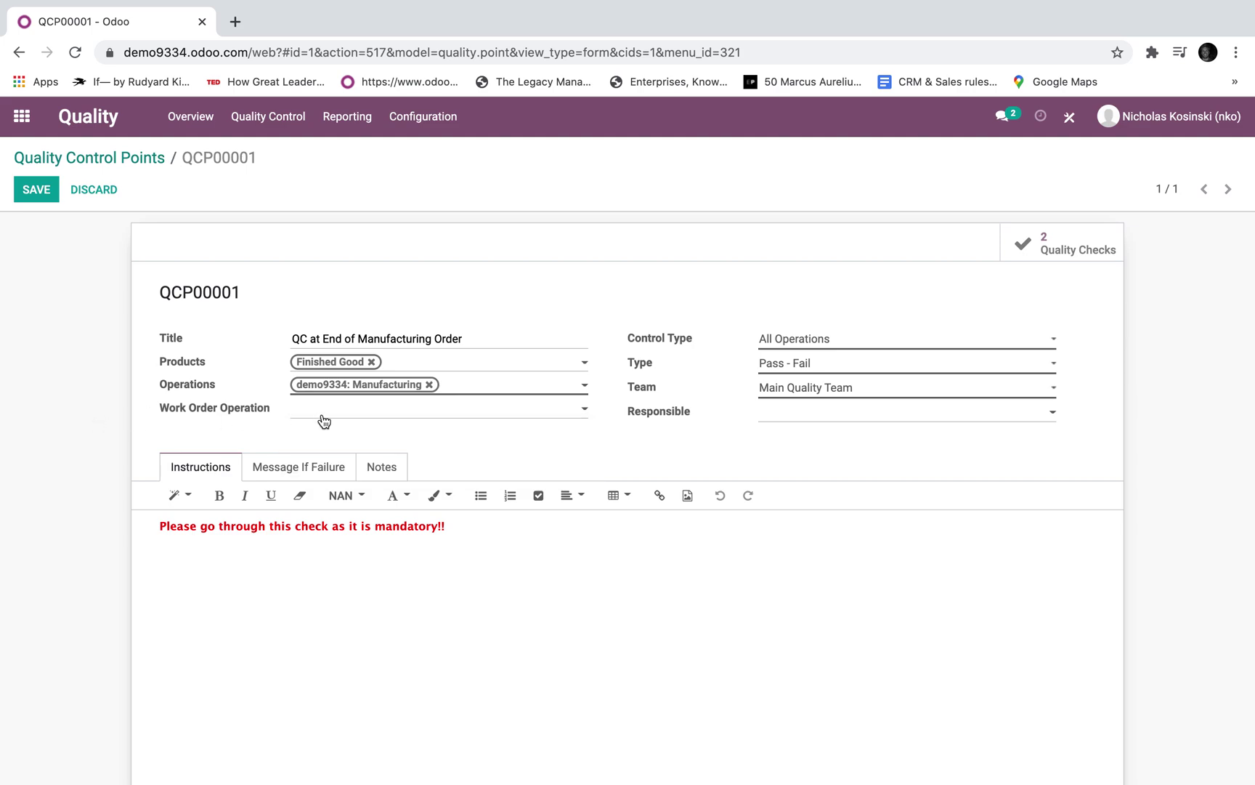
pyautogui.click(805, 347)
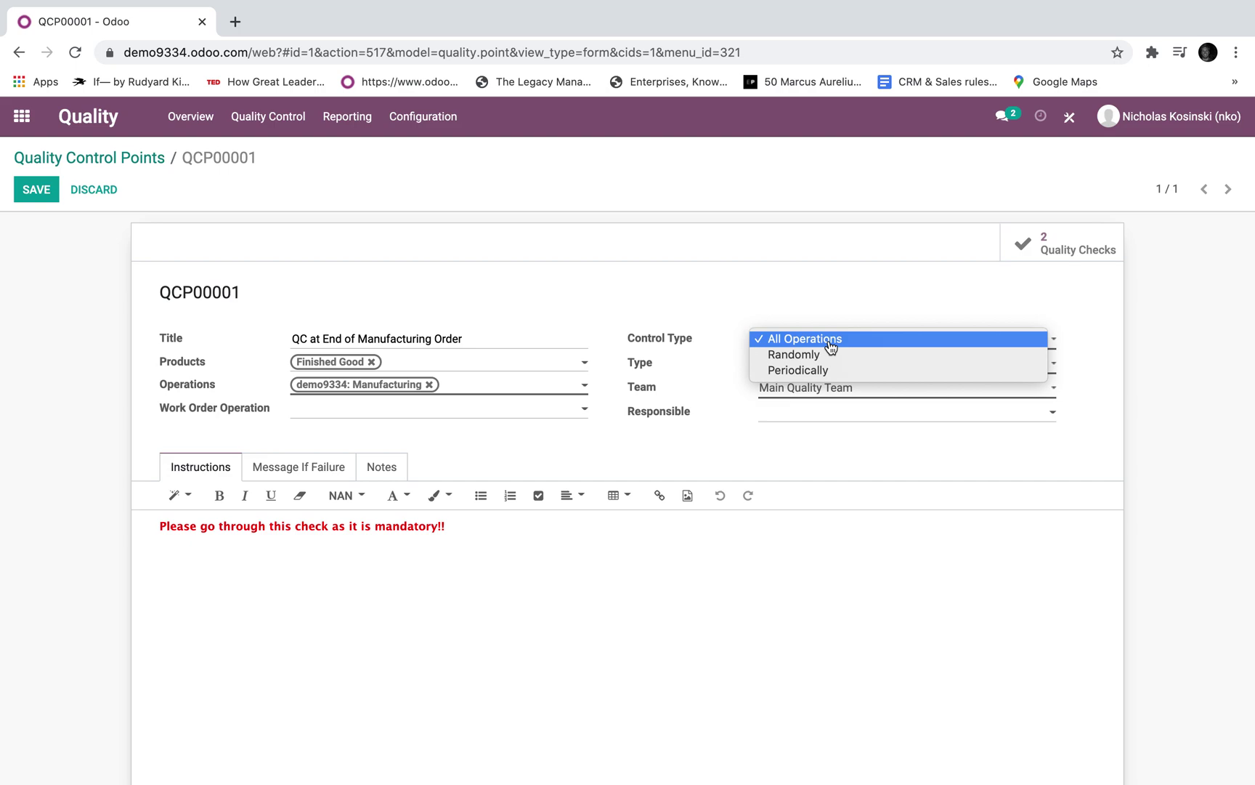
pyautogui.click(831, 344)
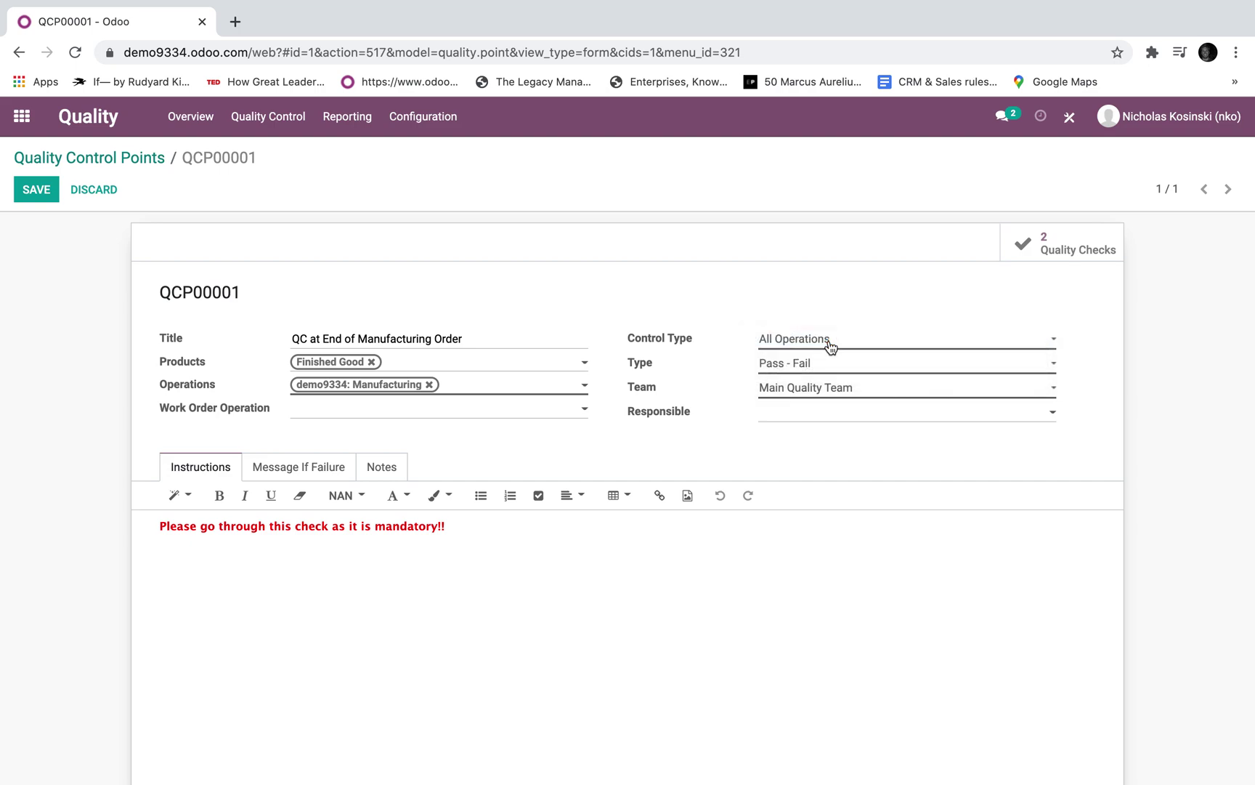
pyautogui.click(830, 341)
pyautogui.click(829, 354)
pyautogui.click(832, 356)
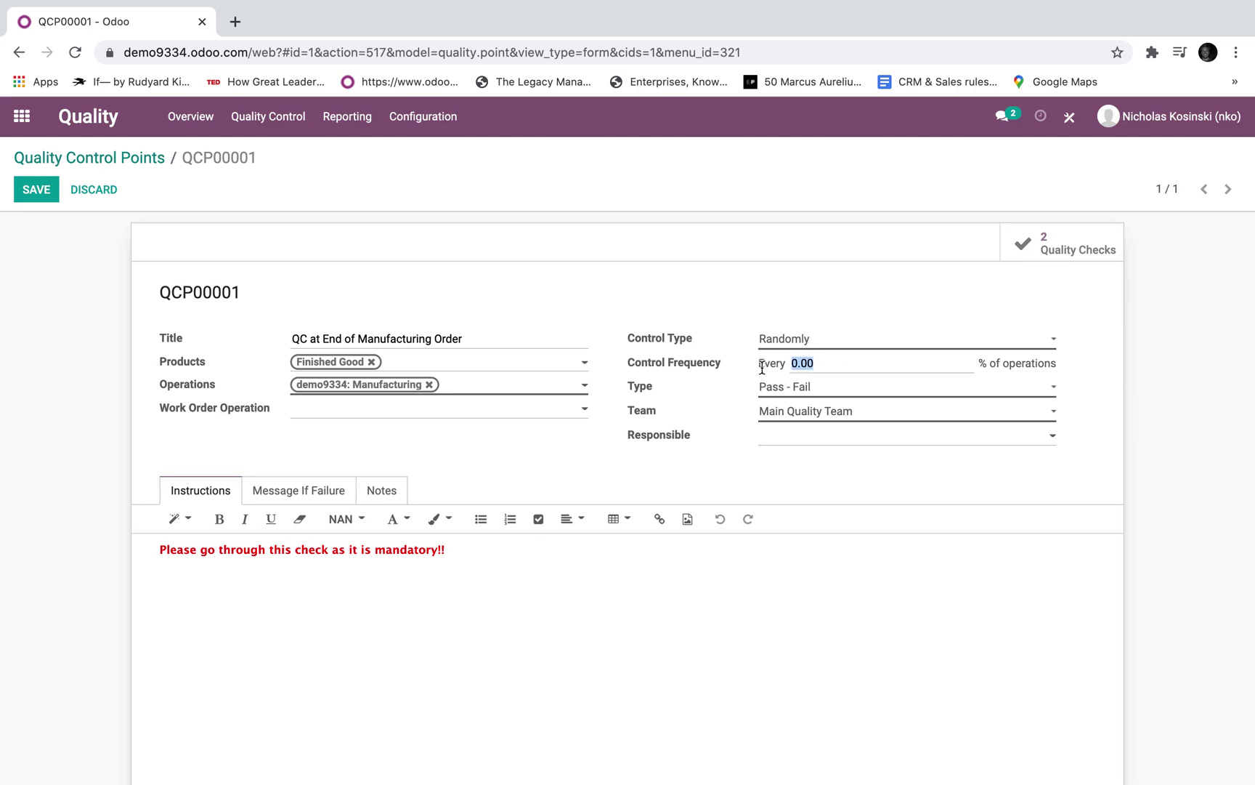
pyautogui.click(892, 340)
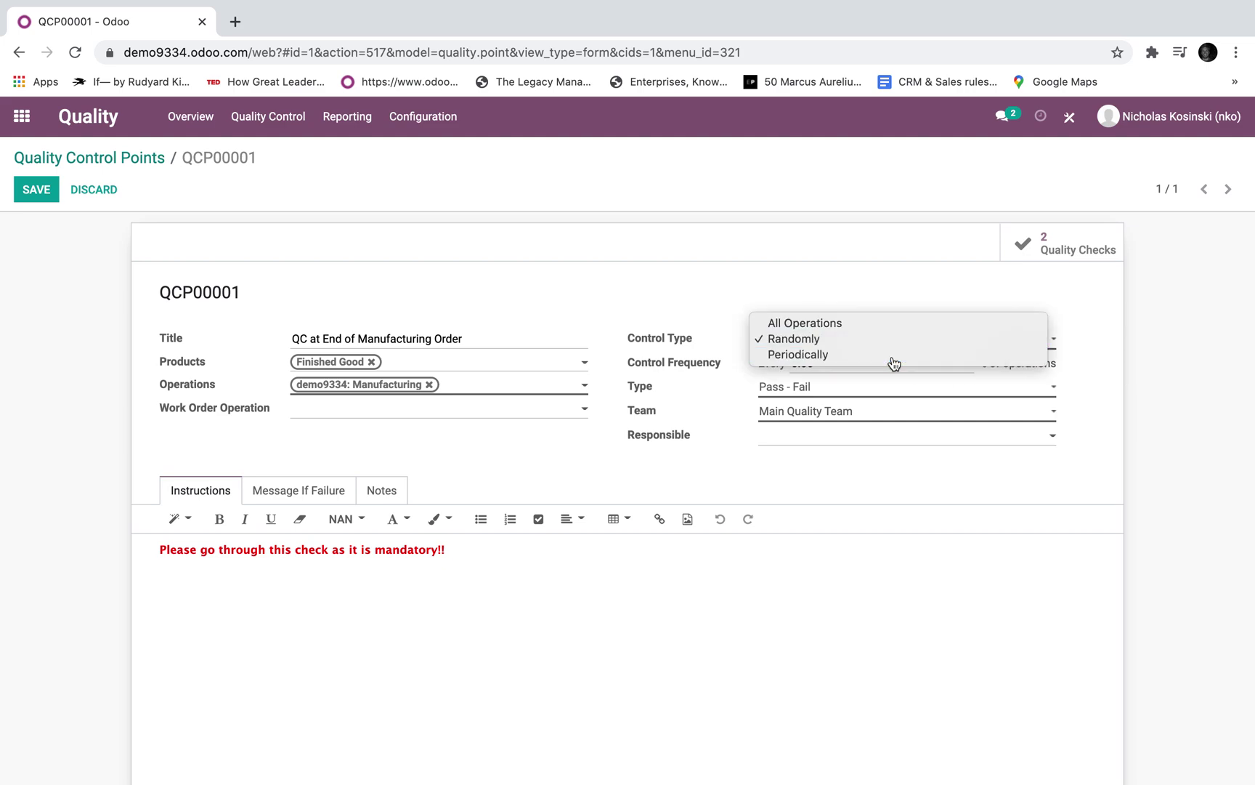
pyautogui.click(890, 356)
pyautogui.moveTo(835, 364); pyautogui.dragTo(784, 364)
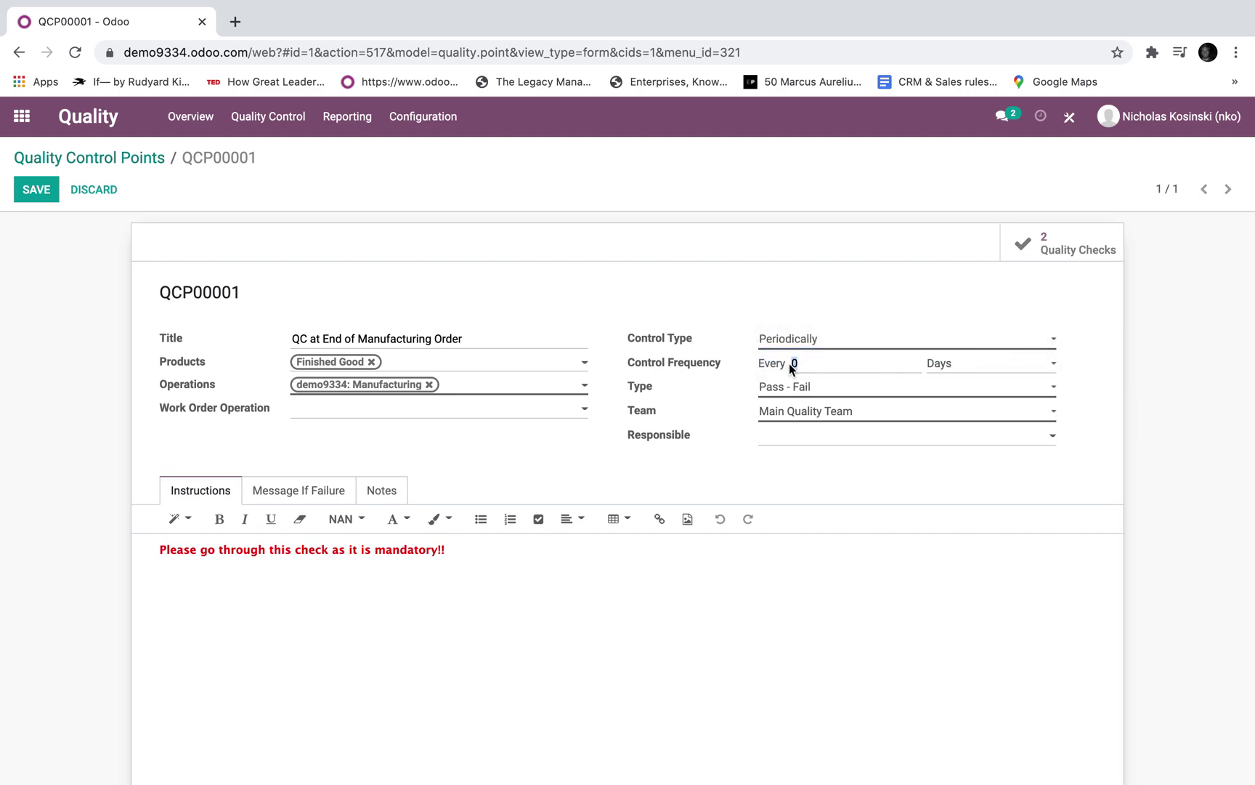
pyautogui.click(980, 371)
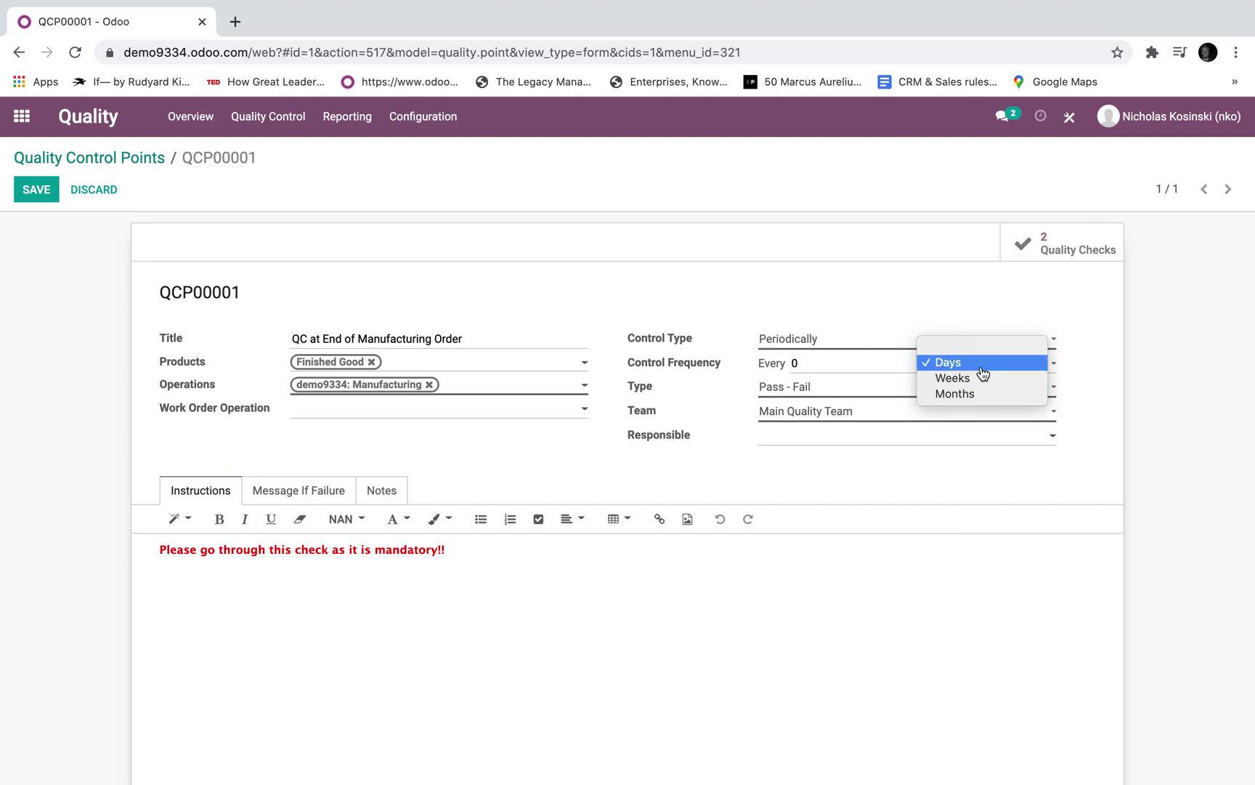
pyautogui.click(980, 369)
pyautogui.click(843, 337)
pyautogui.click(844, 313)
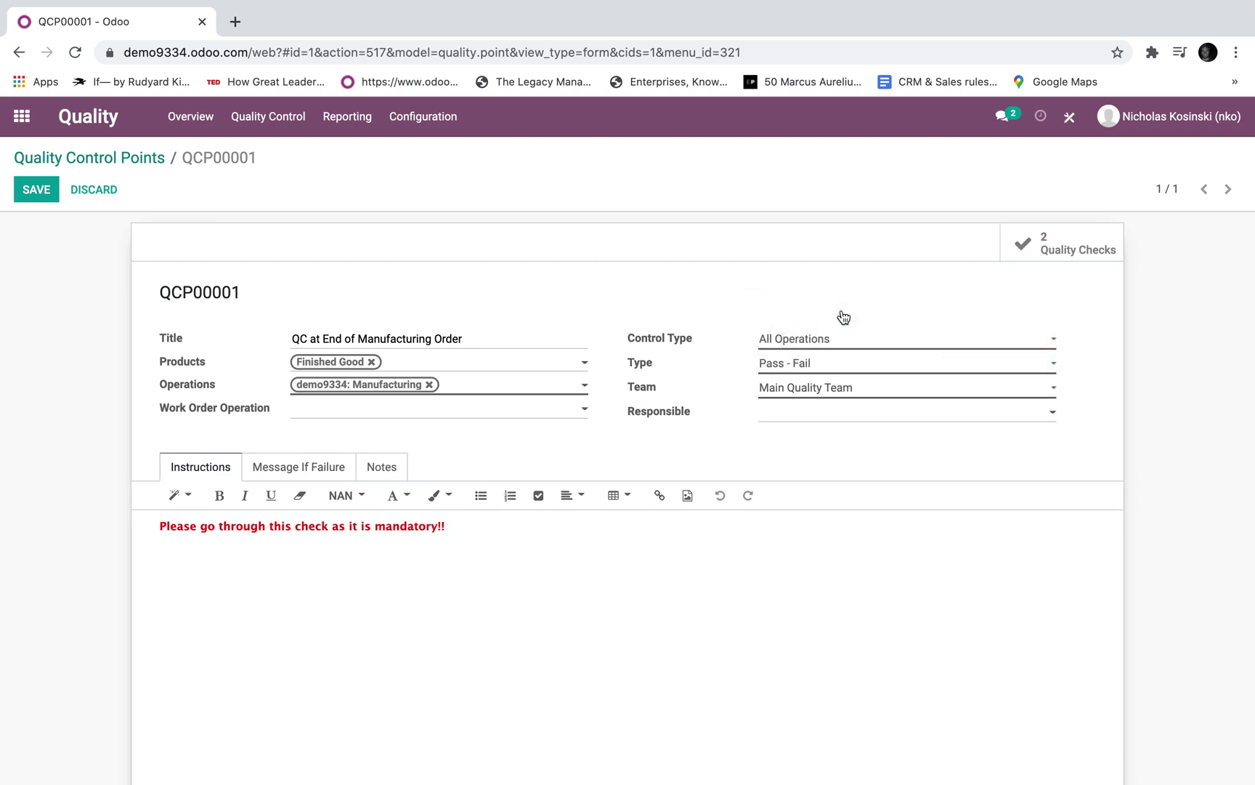
pyautogui.click(794, 372)
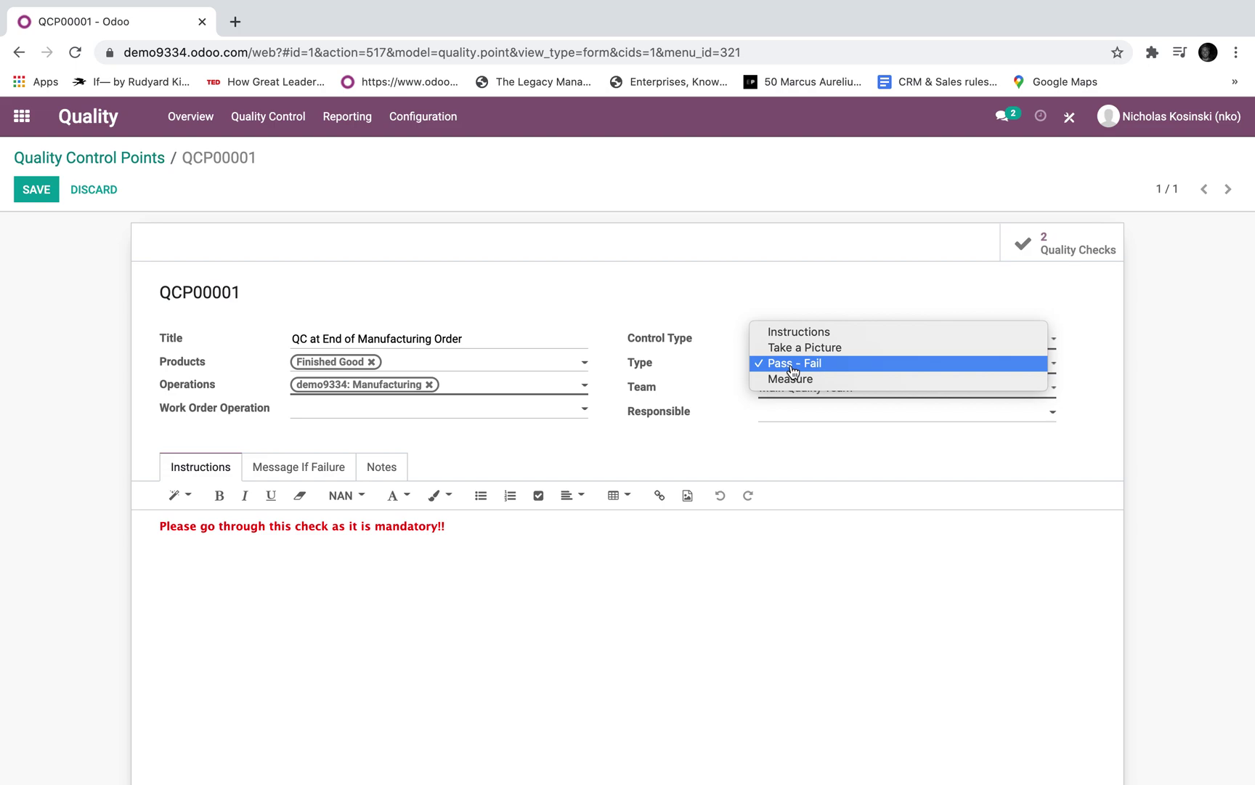
pyautogui.click(840, 379)
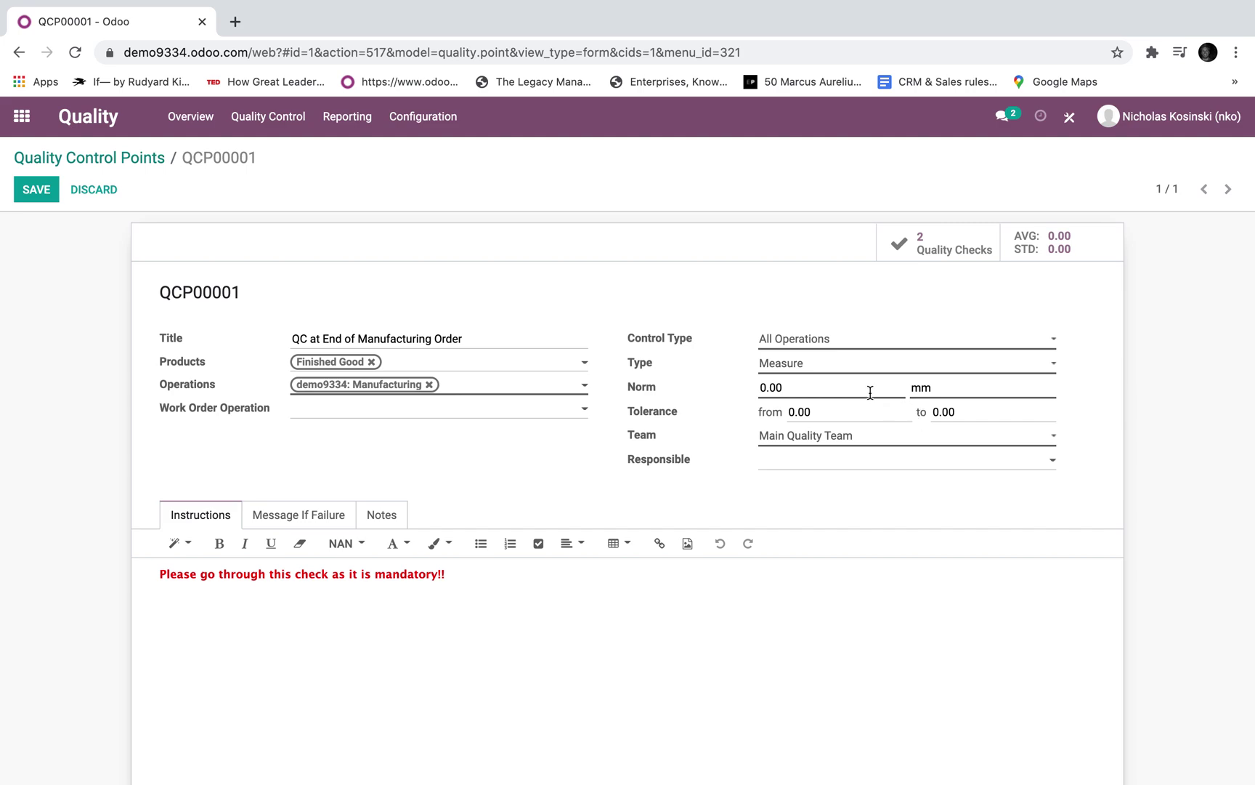
pyautogui.click(841, 434)
pyautogui.click(848, 421)
pyautogui.click(856, 363)
pyautogui.click(855, 354)
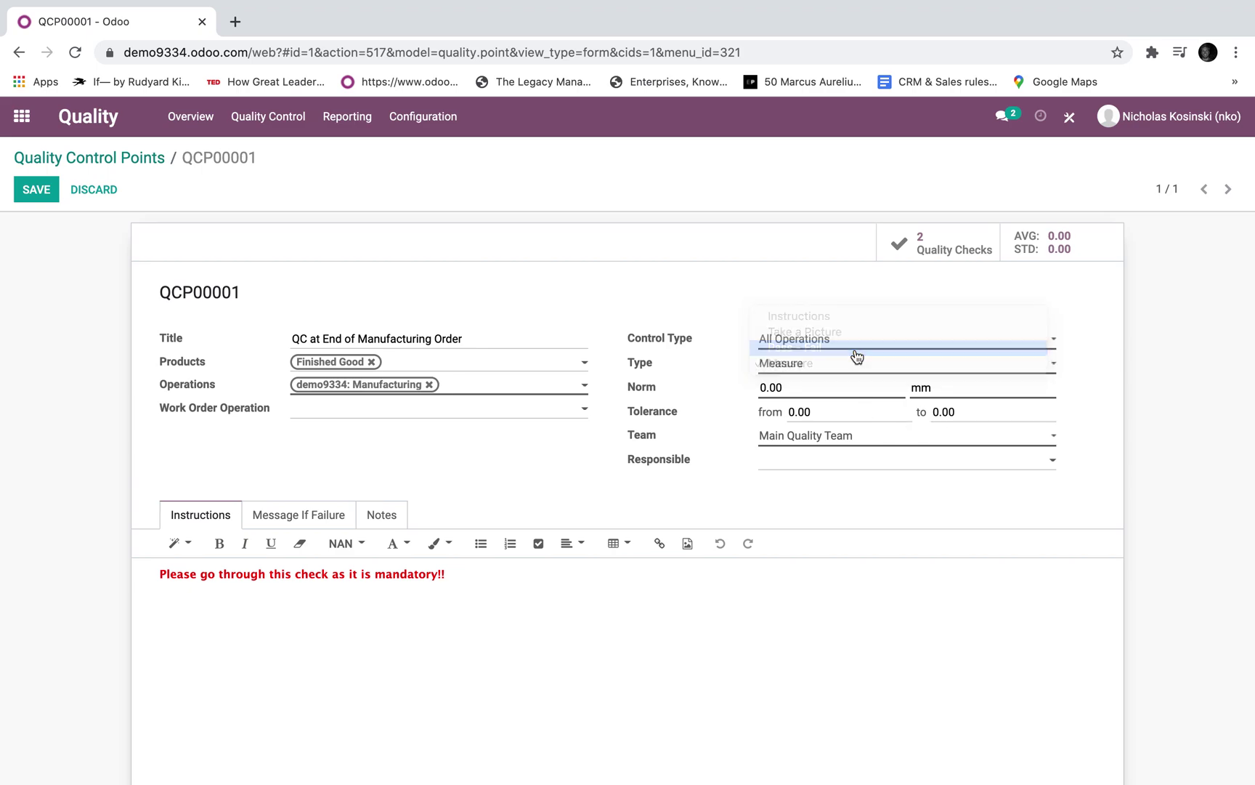
pyautogui.click(815, 393)
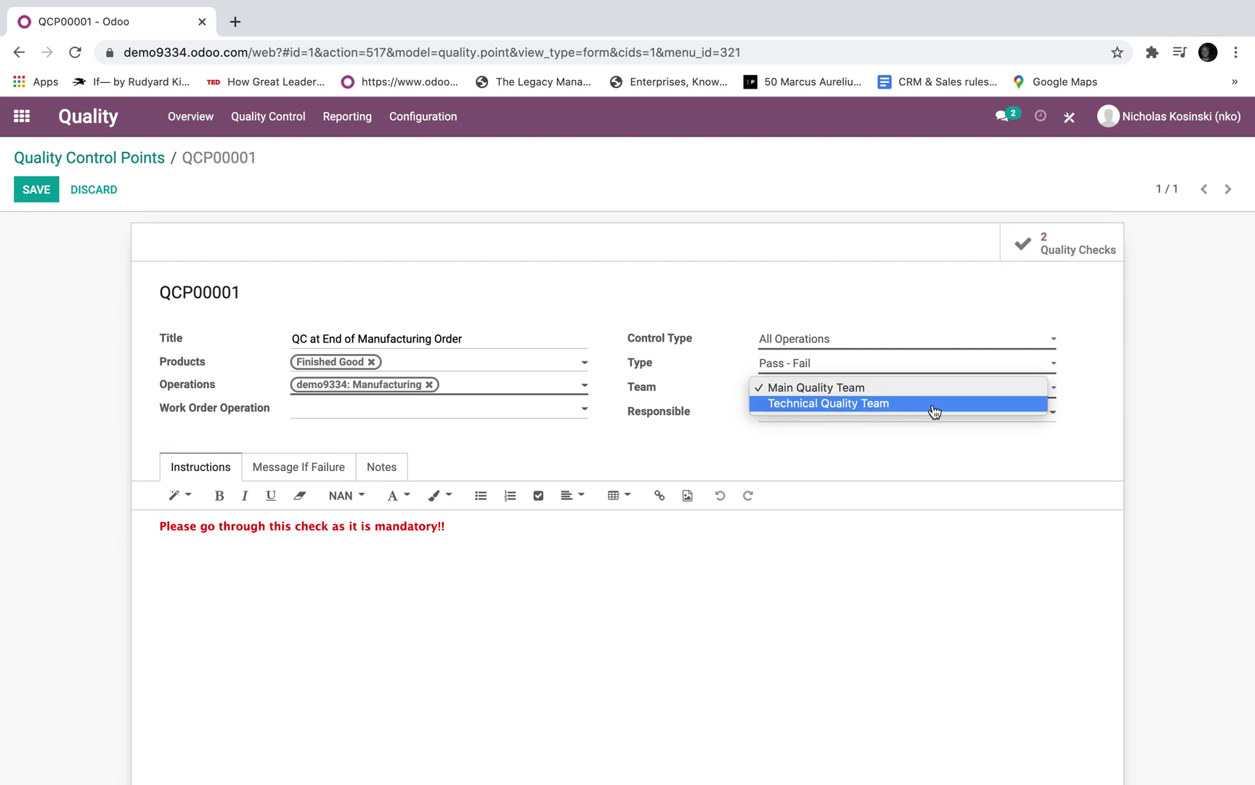
pyautogui.press('Escape')
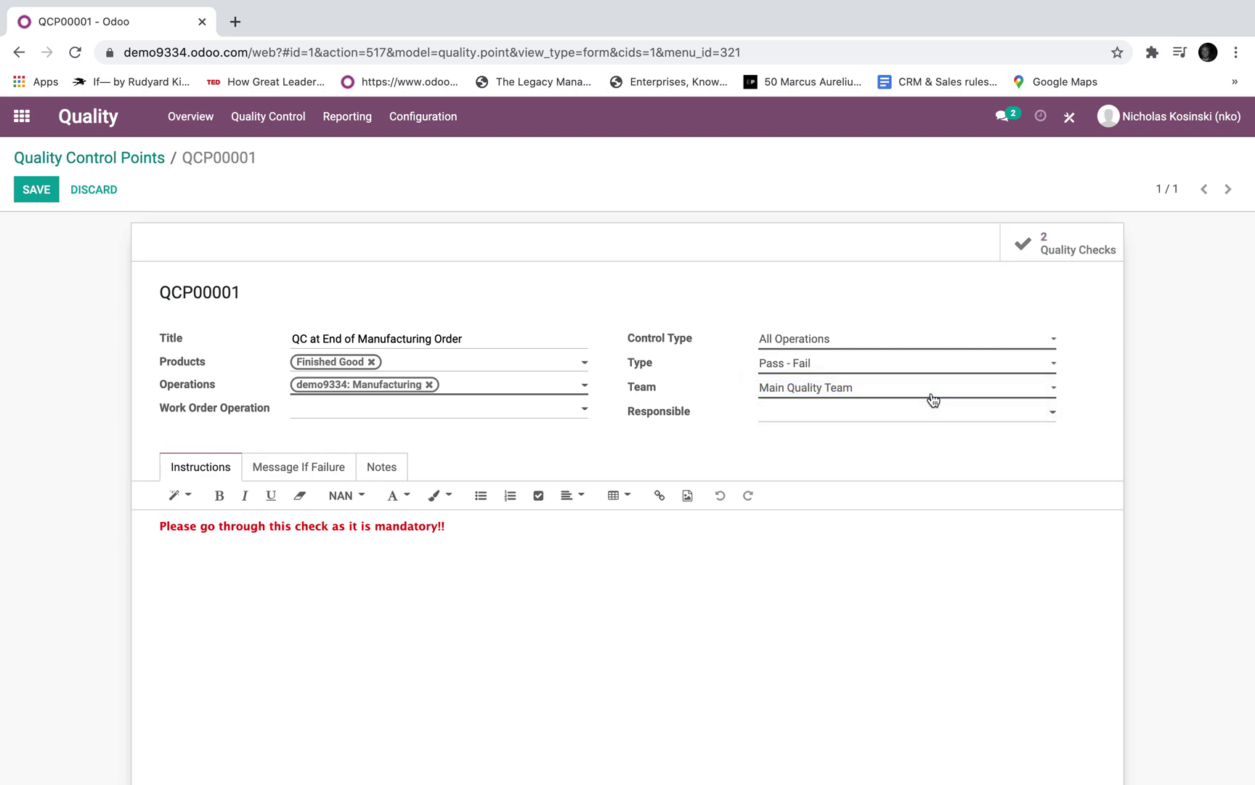
pyautogui.click(835, 409)
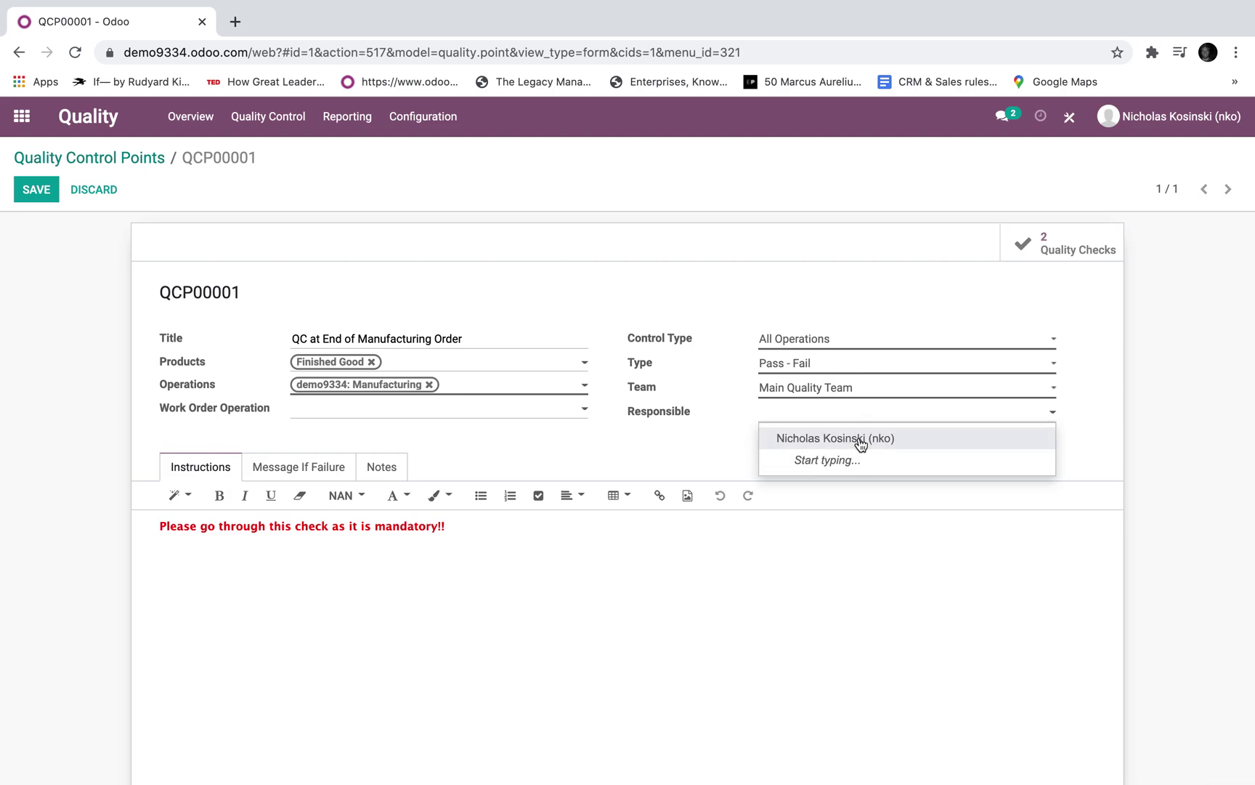
pyautogui.click(674, 434)
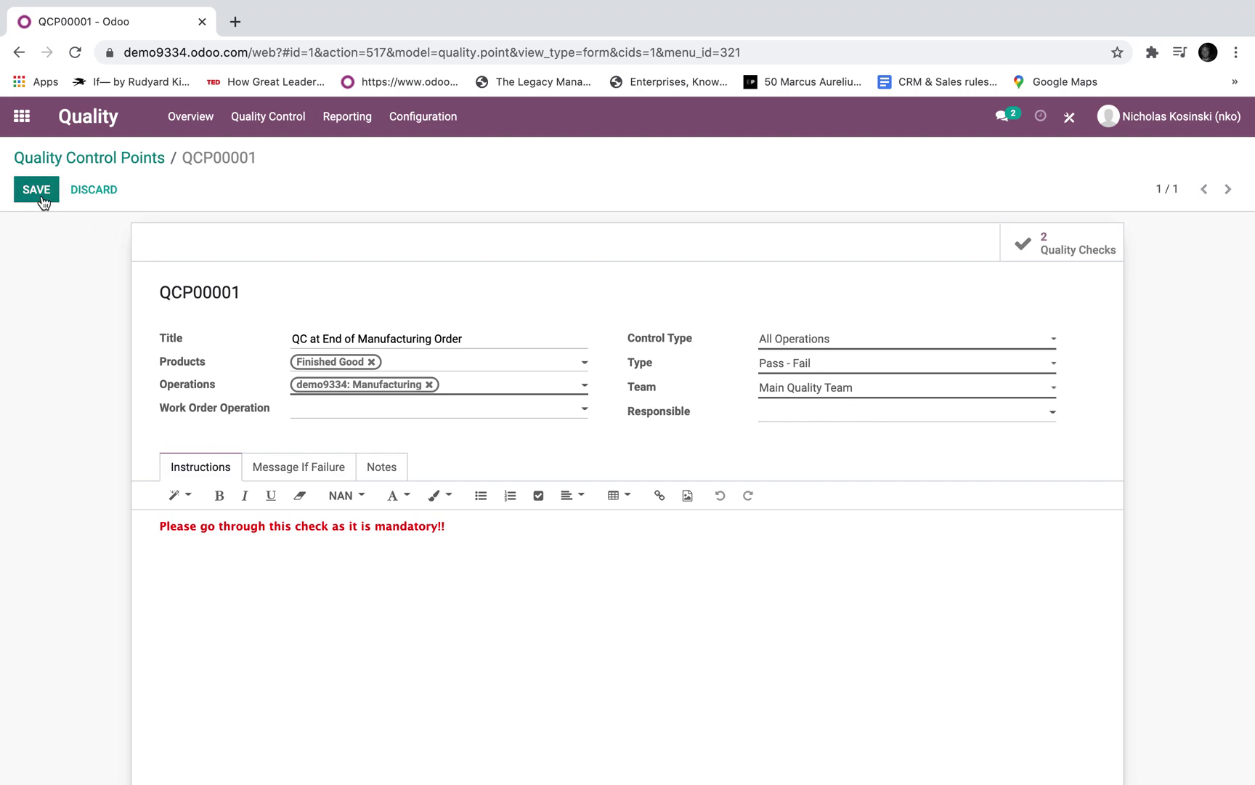
pyautogui.moveTo(477, 524); pyautogui.dragTo(131, 497)
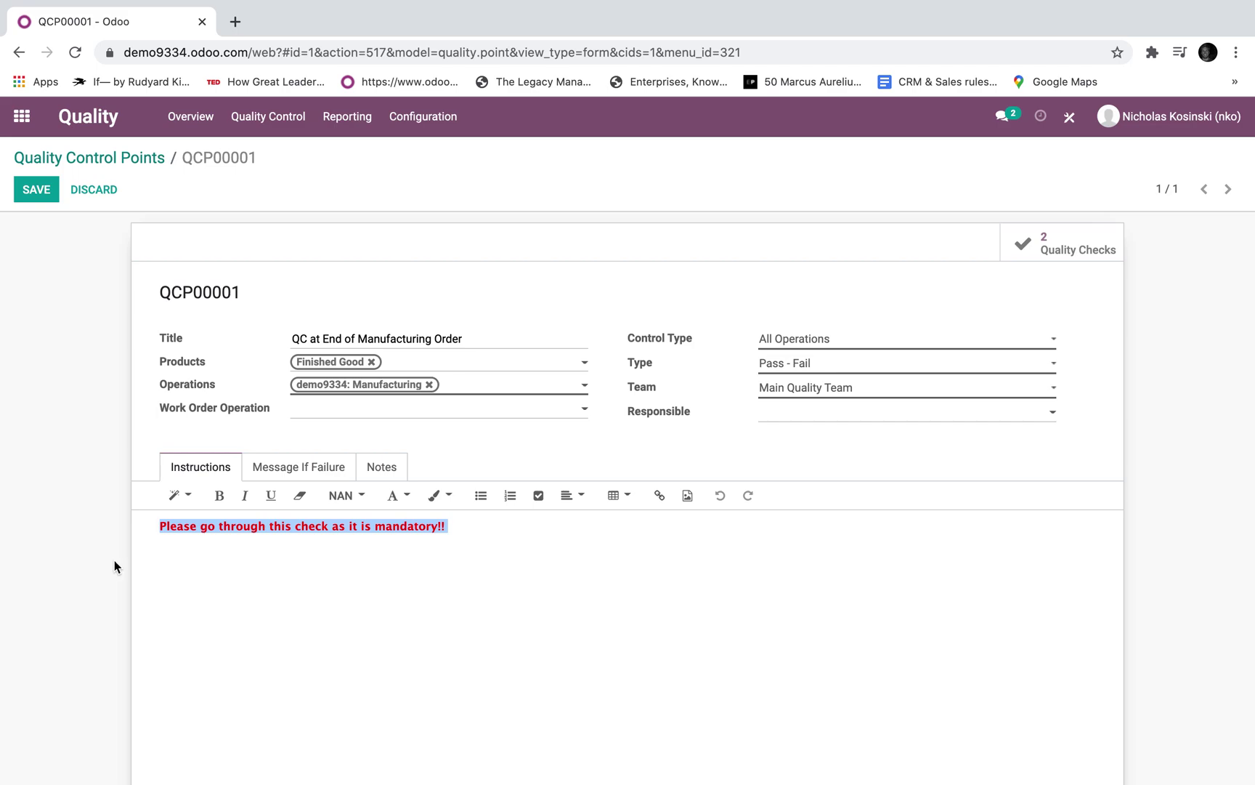
pyautogui.click(687, 496)
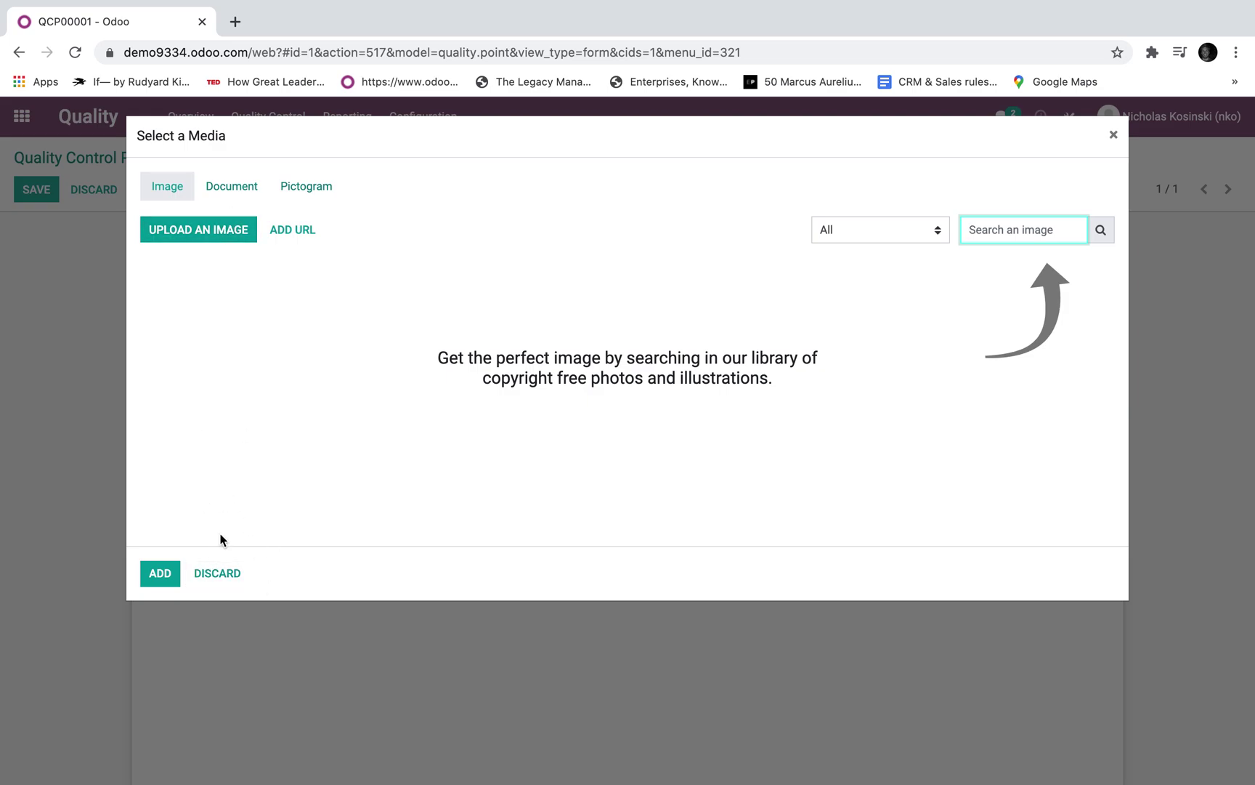
pyautogui.click(222, 563)
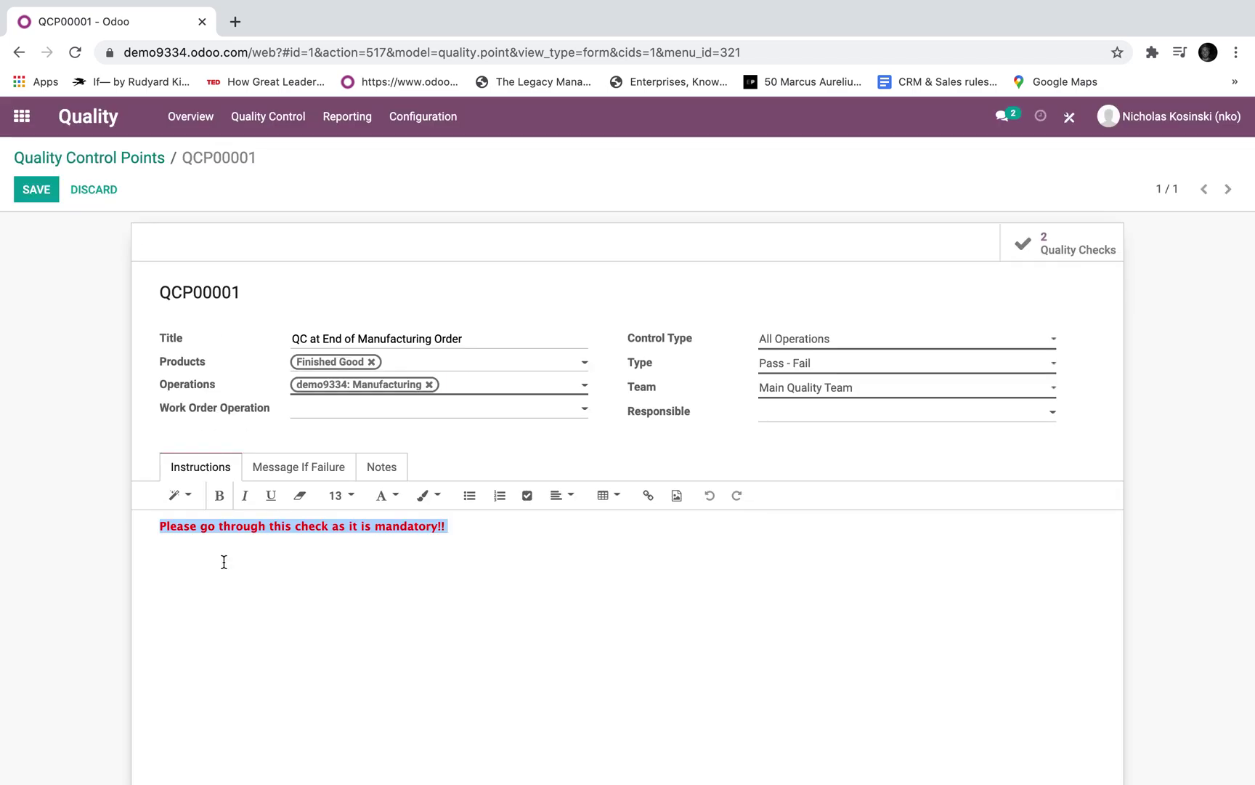
pyautogui.click(676, 495)
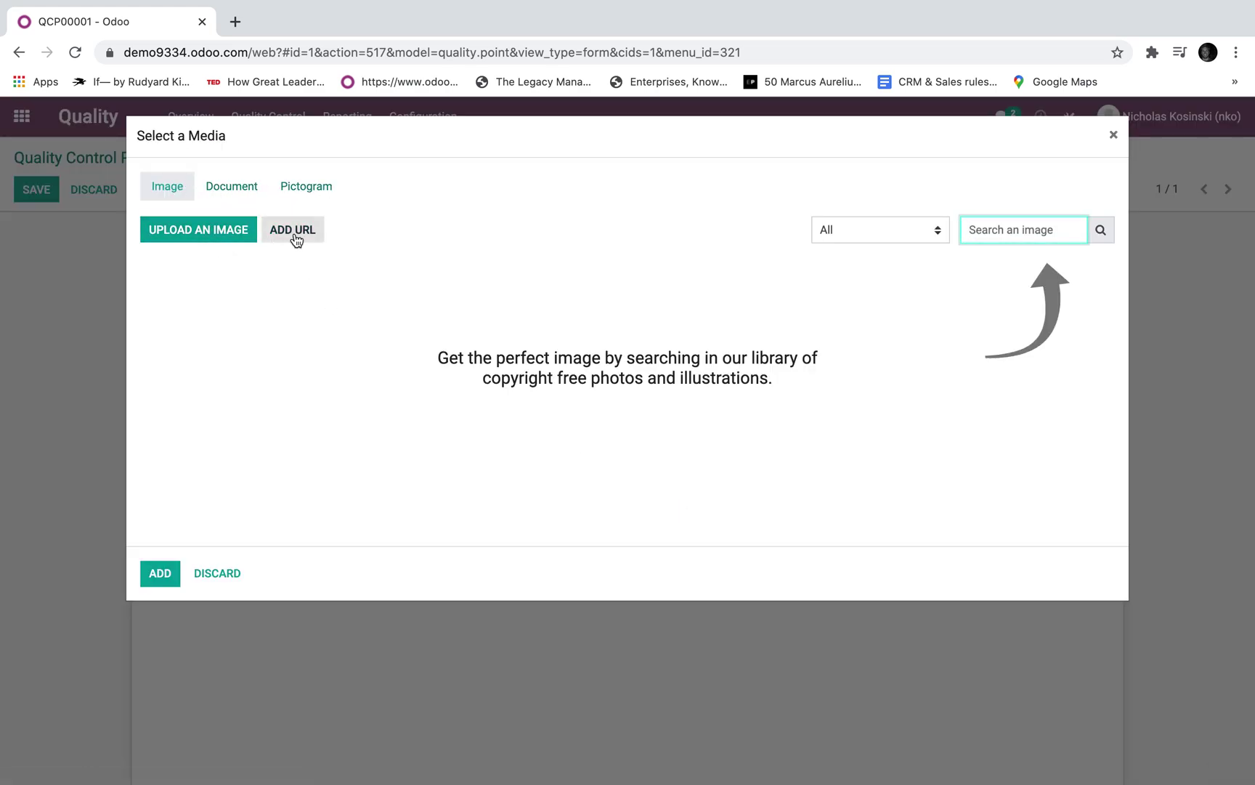
pyautogui.click(220, 576)
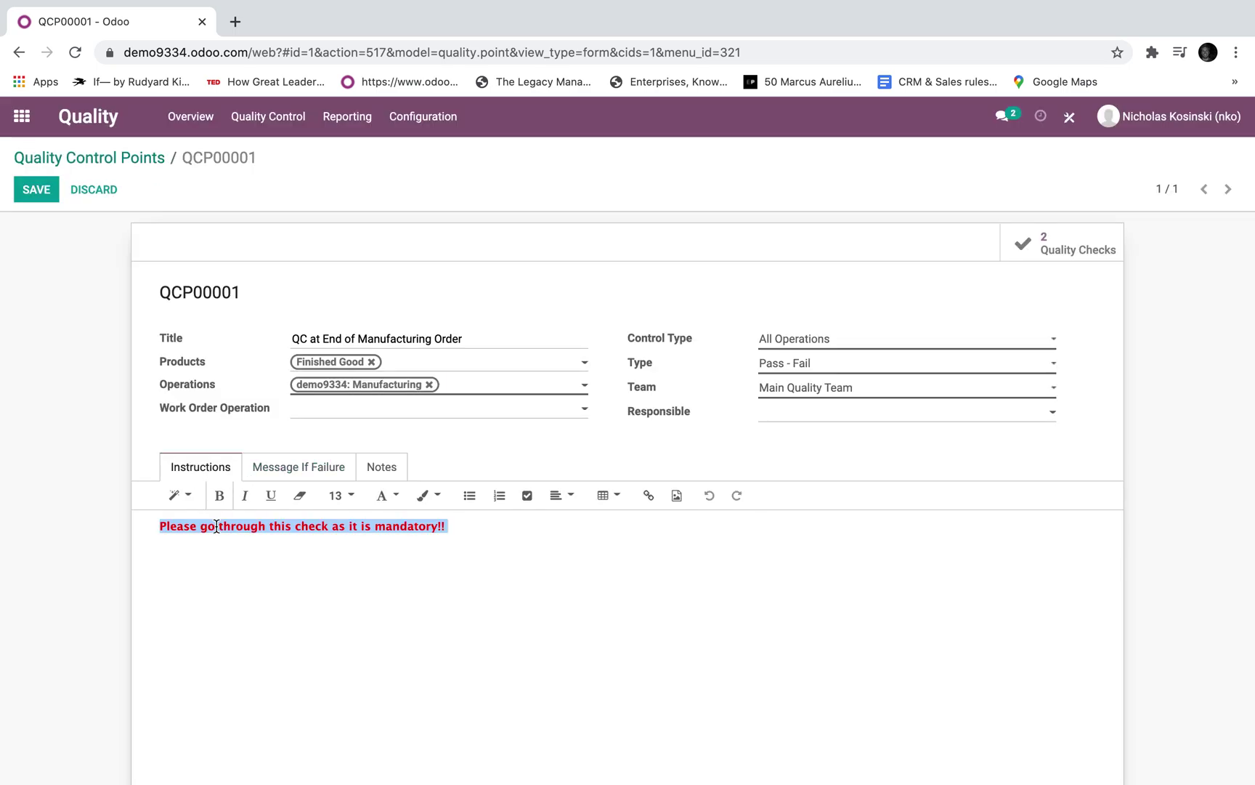
pyautogui.click(283, 477)
pyautogui.click(281, 524)
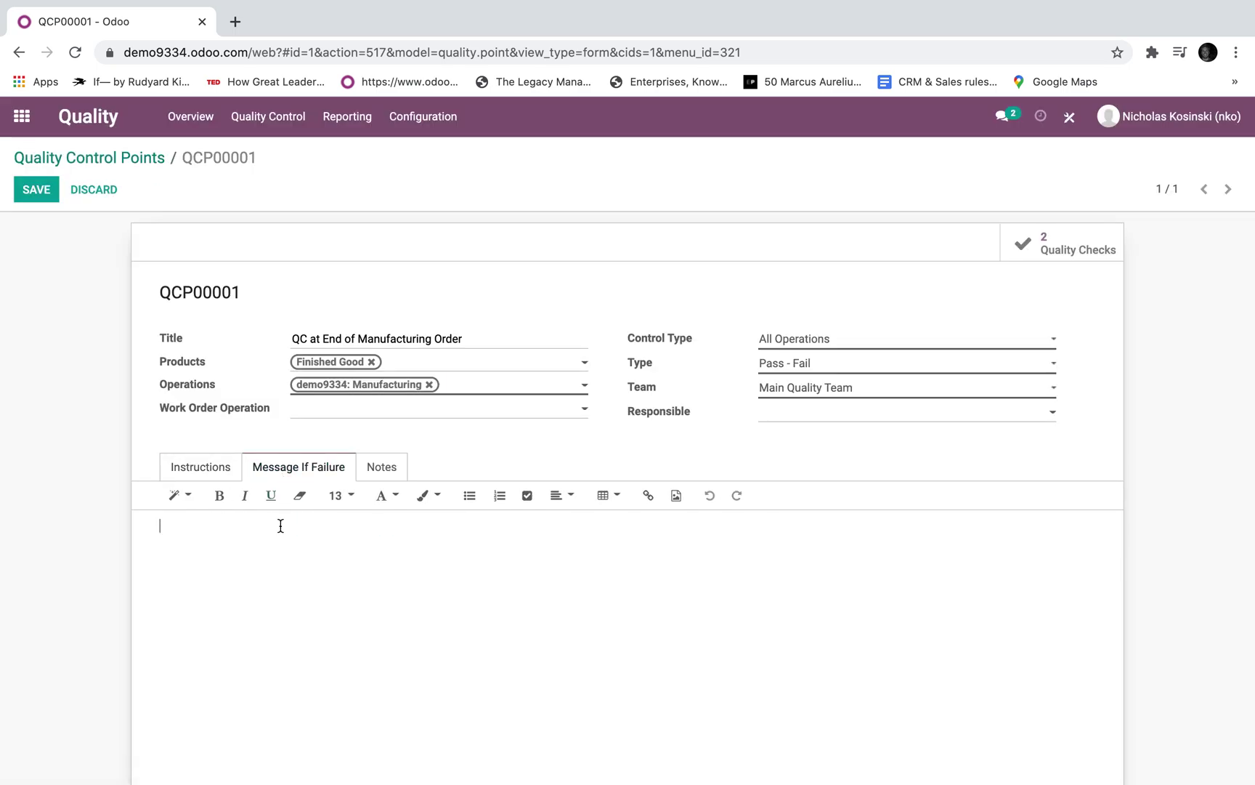
pyautogui.click(398, 476)
pyautogui.click(210, 476)
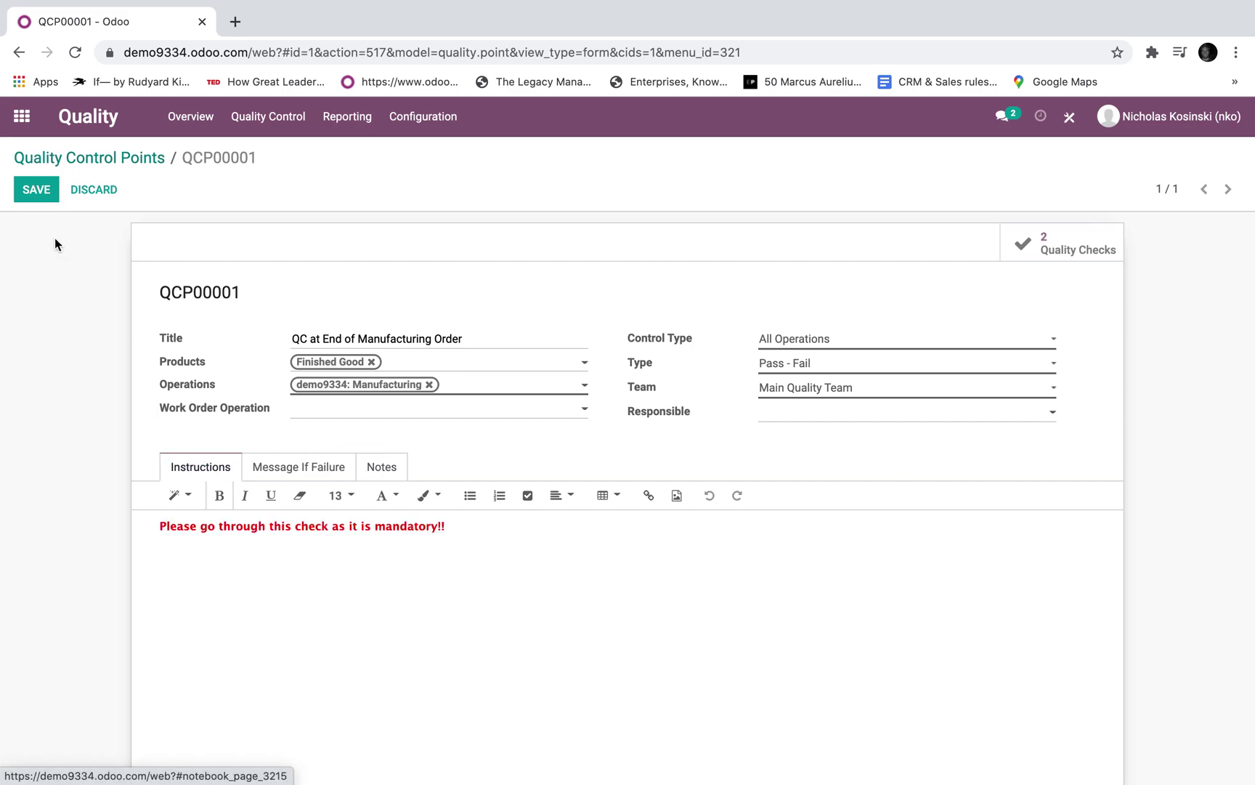
pyautogui.click(37, 190)
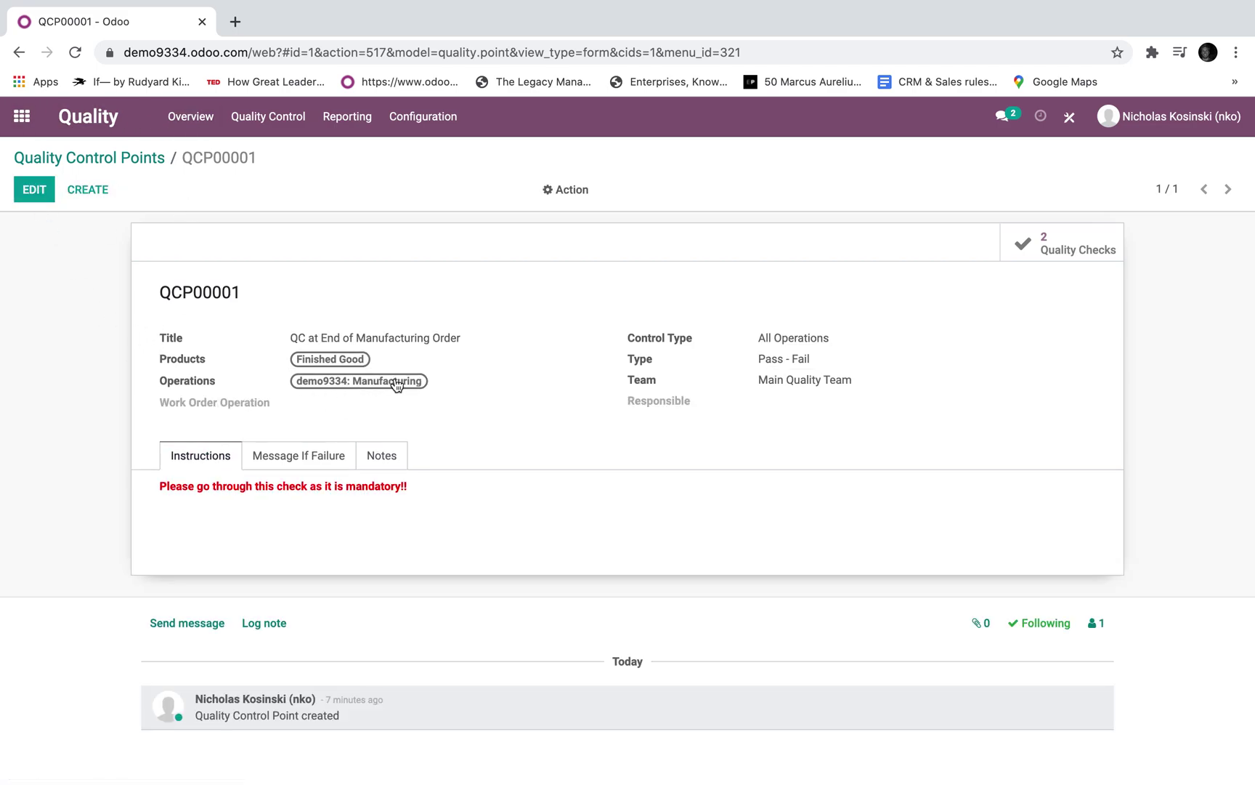
# Start a new manufacturing order in the Manufacturing app and bring up its product choices
pyautogui.click(27, 130)
pyautogui.click(835, 309)
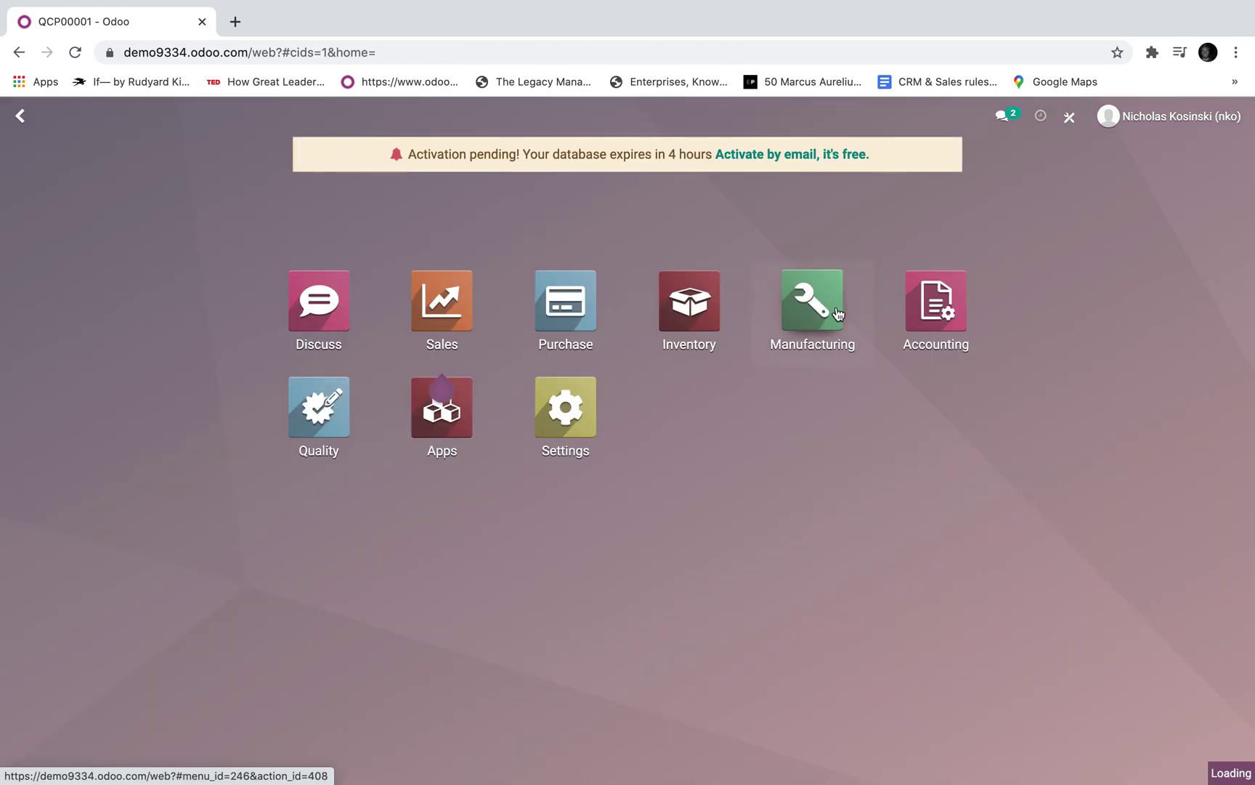
pyautogui.click(325, 118)
pyautogui.click(324, 155)
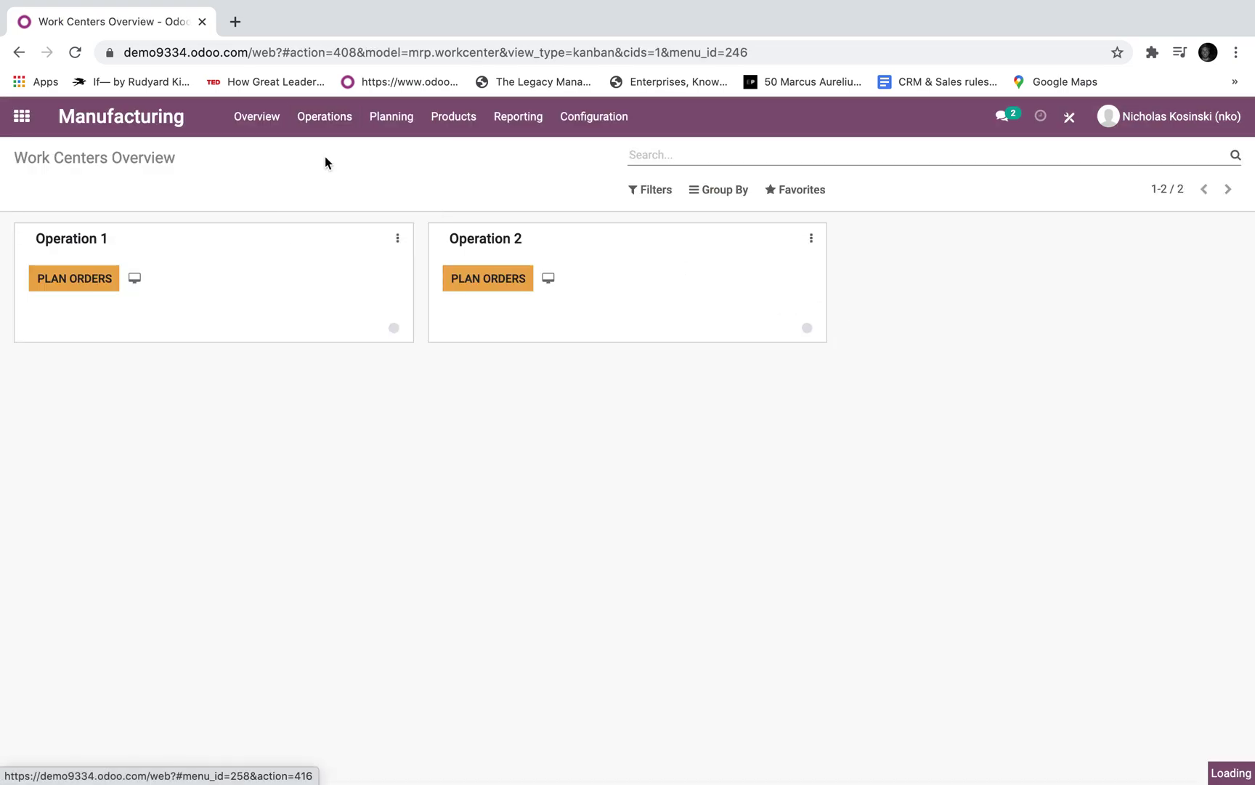
pyautogui.click(48, 191)
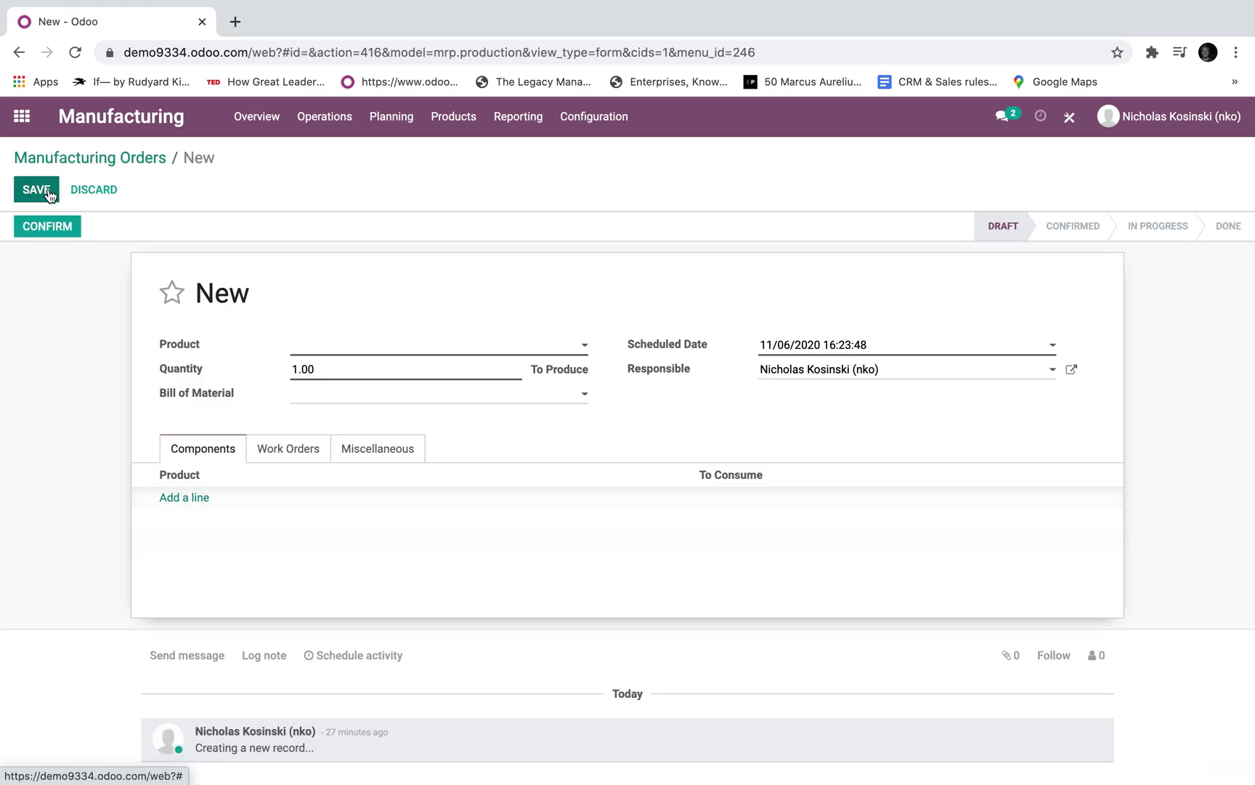
pyautogui.click(343, 352)
# Set the order's product to Finished Good and open its bill of materials
pyautogui.click(345, 414)
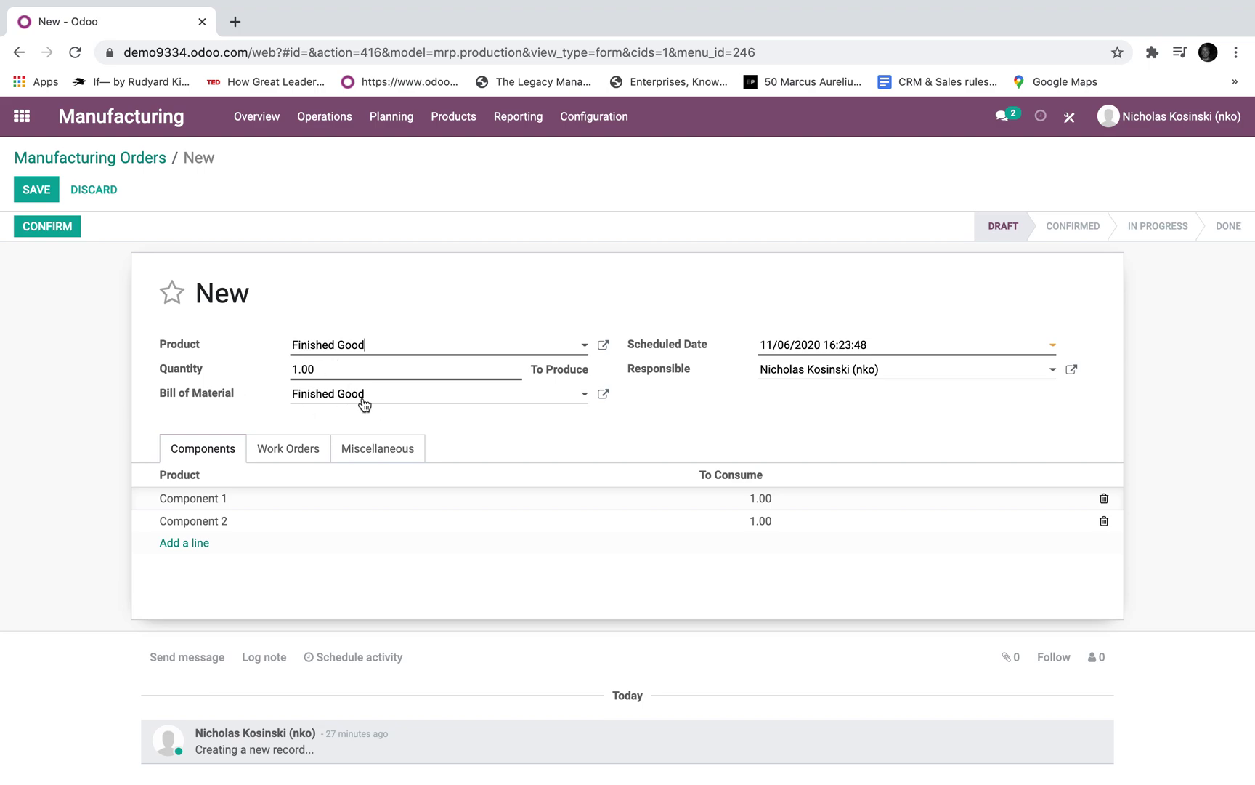
pyautogui.click(603, 395)
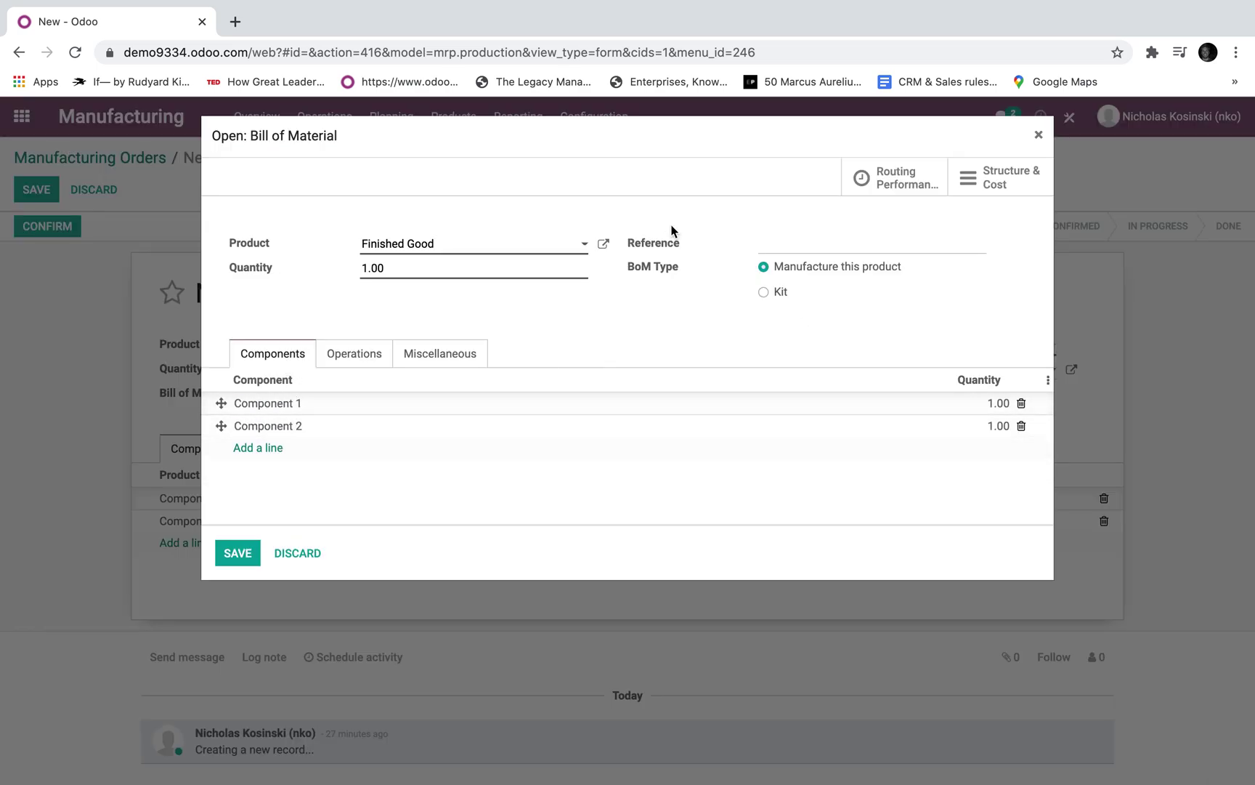
pyautogui.moveTo(393, 270); pyautogui.dragTo(355, 276)
# Rename the BoM operation 'Step 2 (Quality Check)' to 'Step 2' and save the bill of materials
pyautogui.click(363, 356)
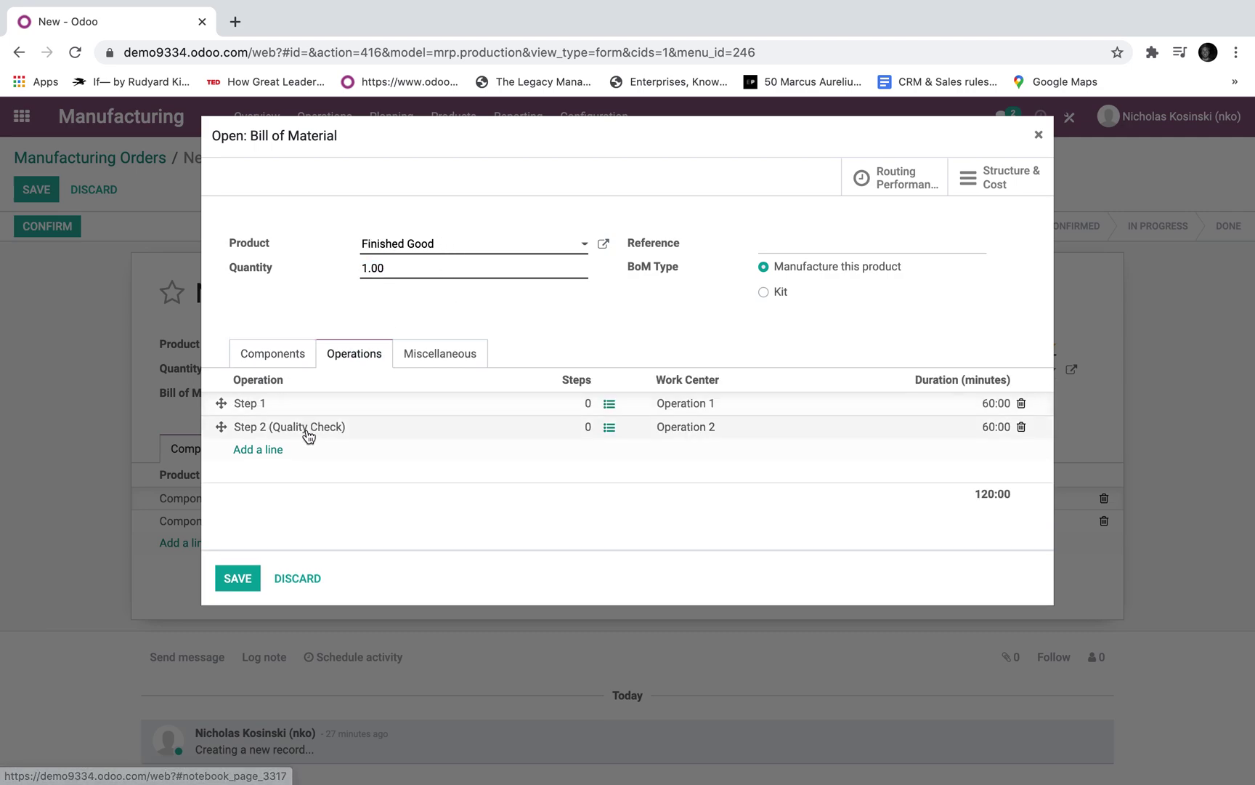
pyautogui.click(367, 433)
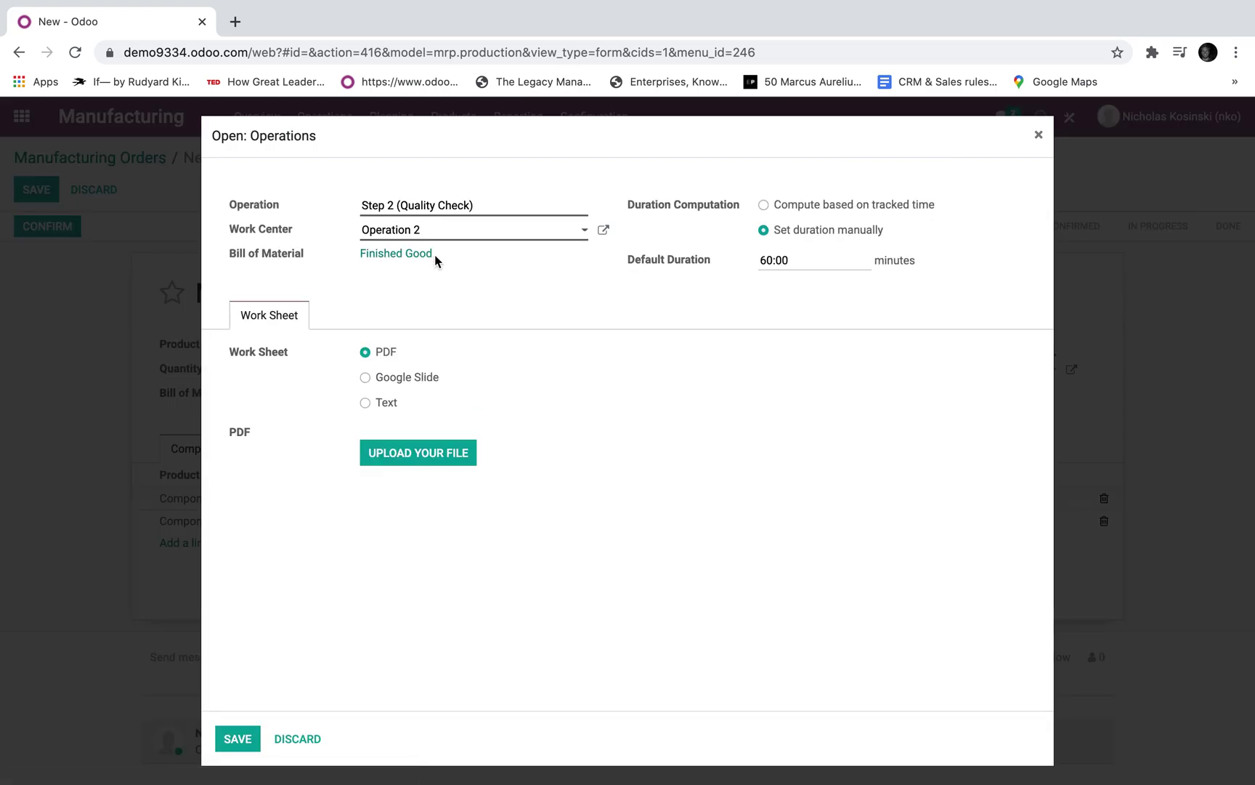
pyautogui.moveTo(512, 203); pyautogui.dragTo(400, 200)
pyautogui.press('BackSpace')
pyautogui.click(249, 746)
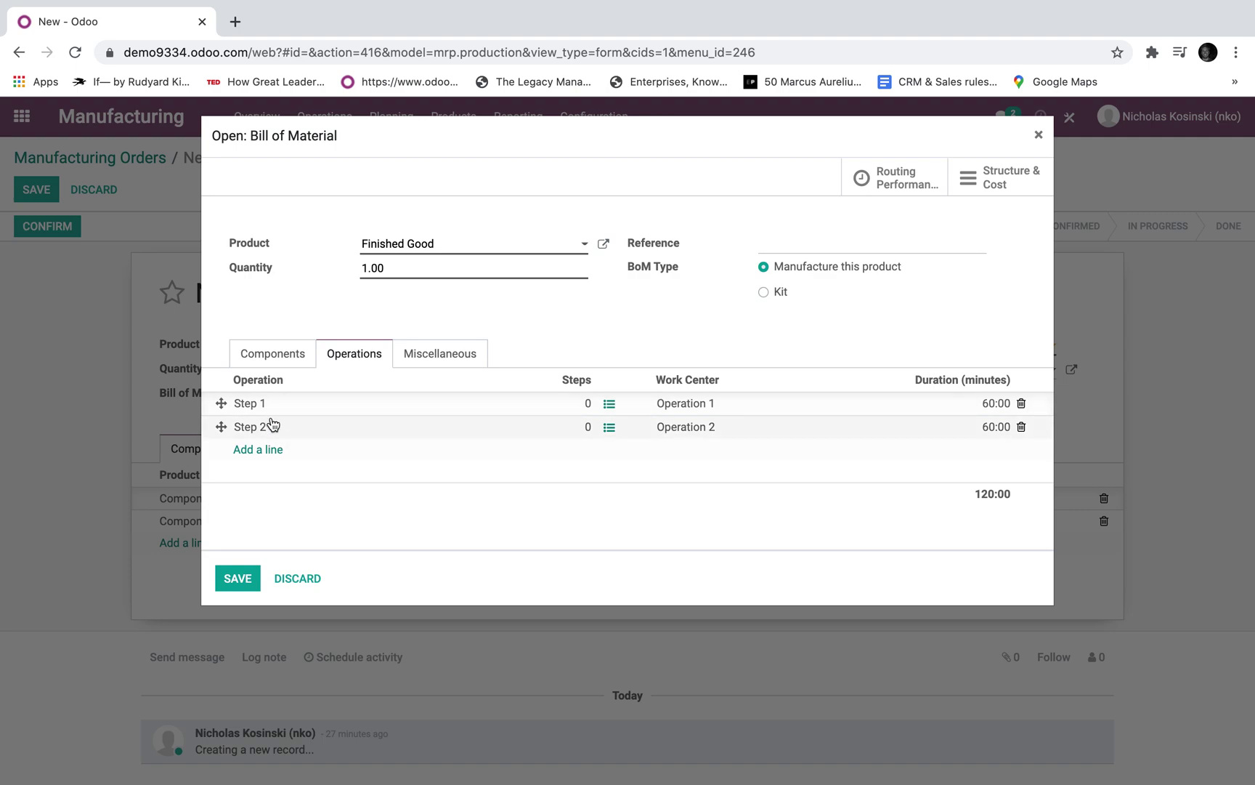
pyautogui.click(272, 359)
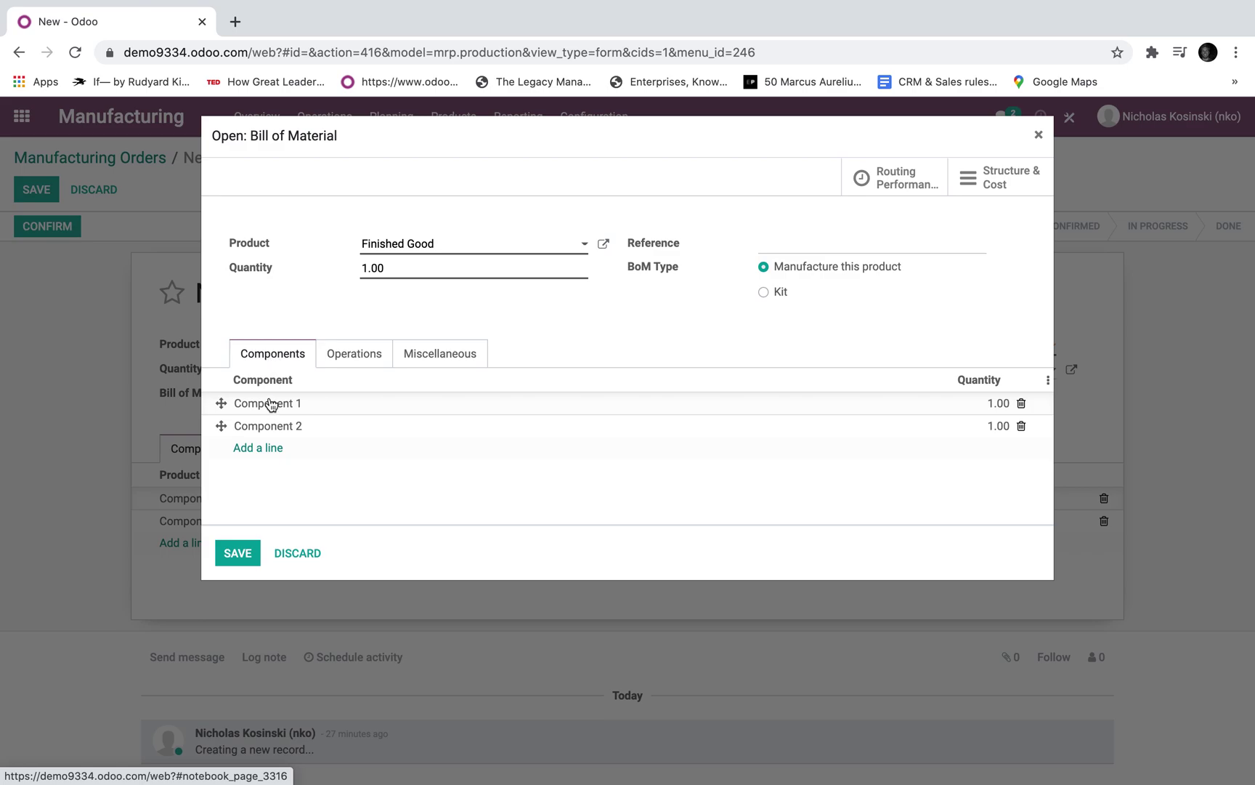
pyautogui.click(250, 554)
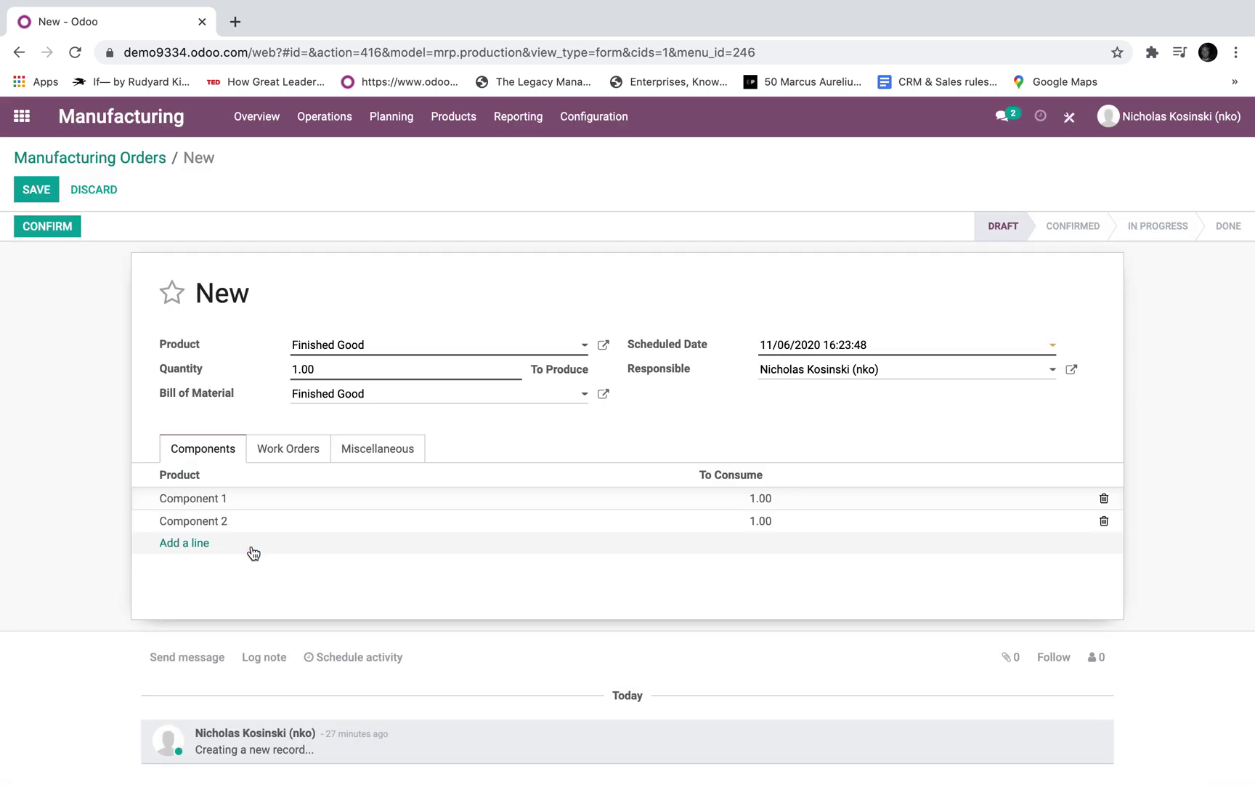
# Save and confirm manufacturing order WH/MO/00003, then return to the Work Centers Overview
pyautogui.click(42, 191)
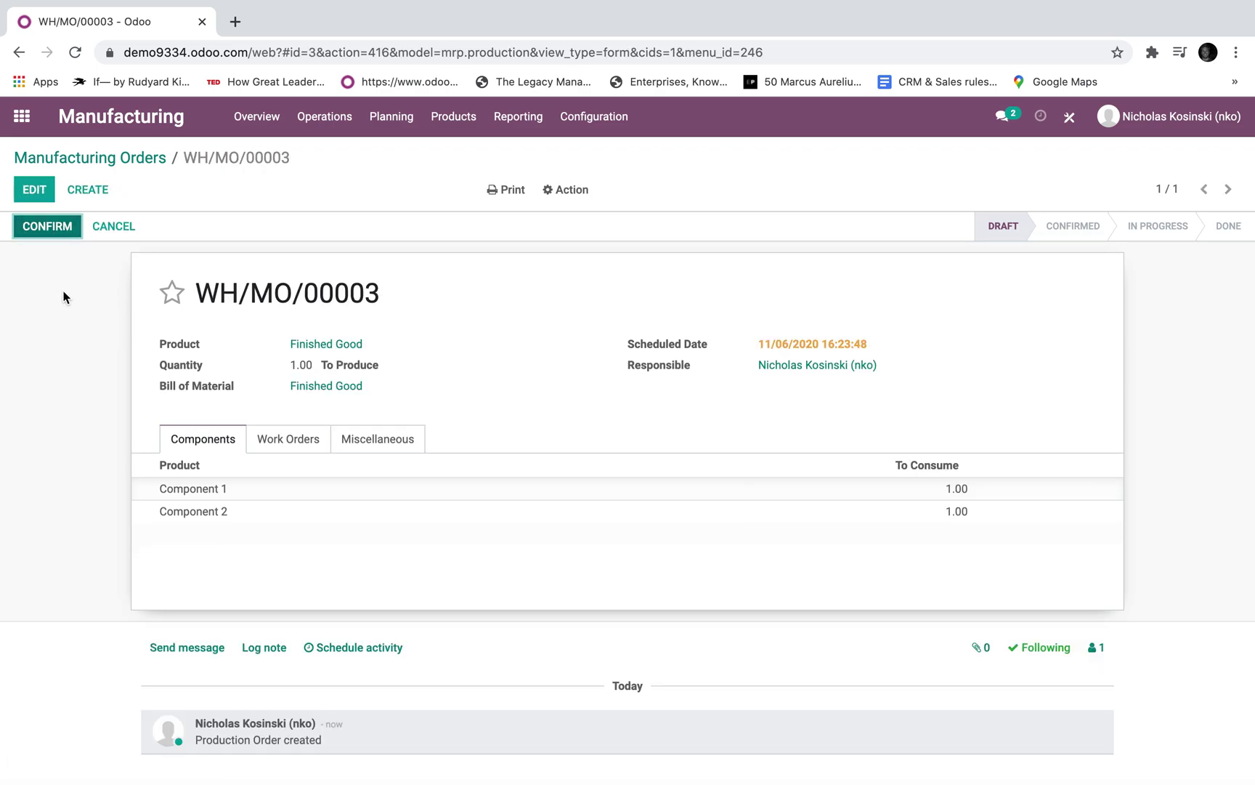
pyautogui.click(256, 127)
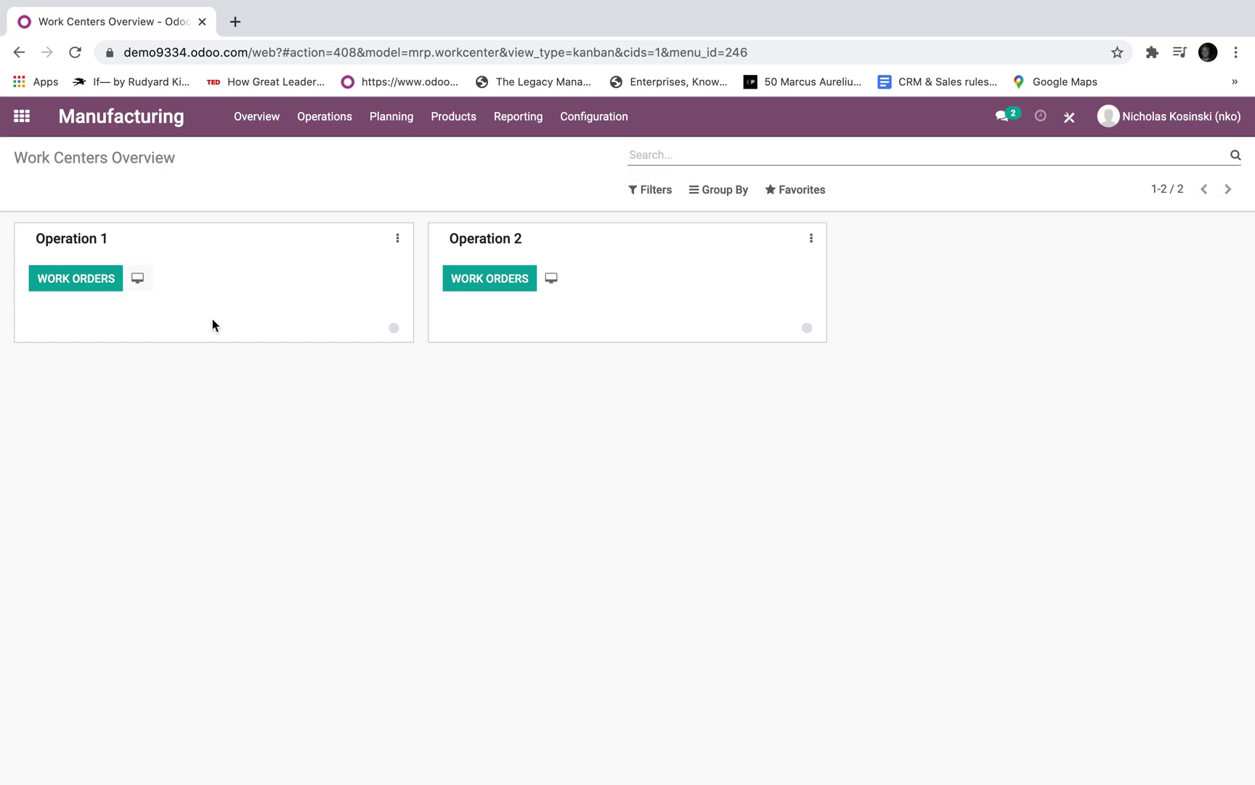
pyautogui.click(324, 116)
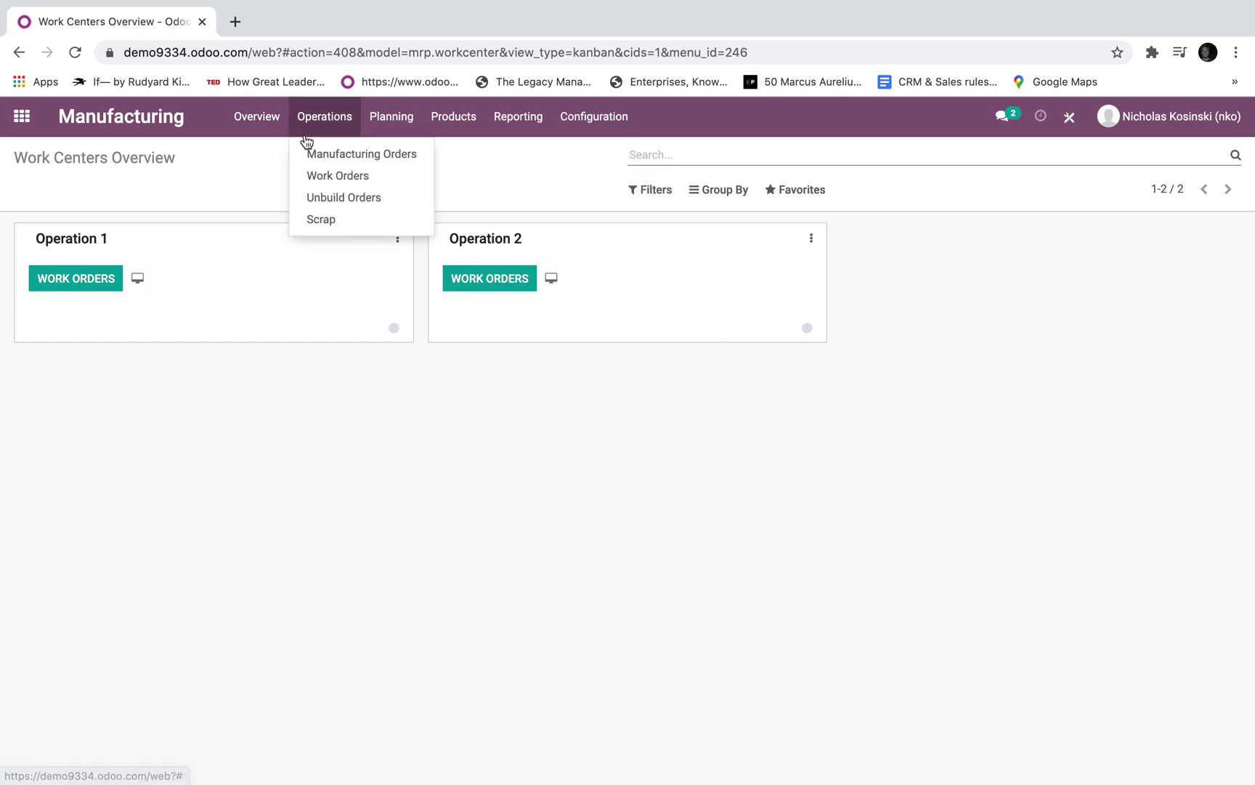
pyautogui.click(316, 154)
pyautogui.click(322, 266)
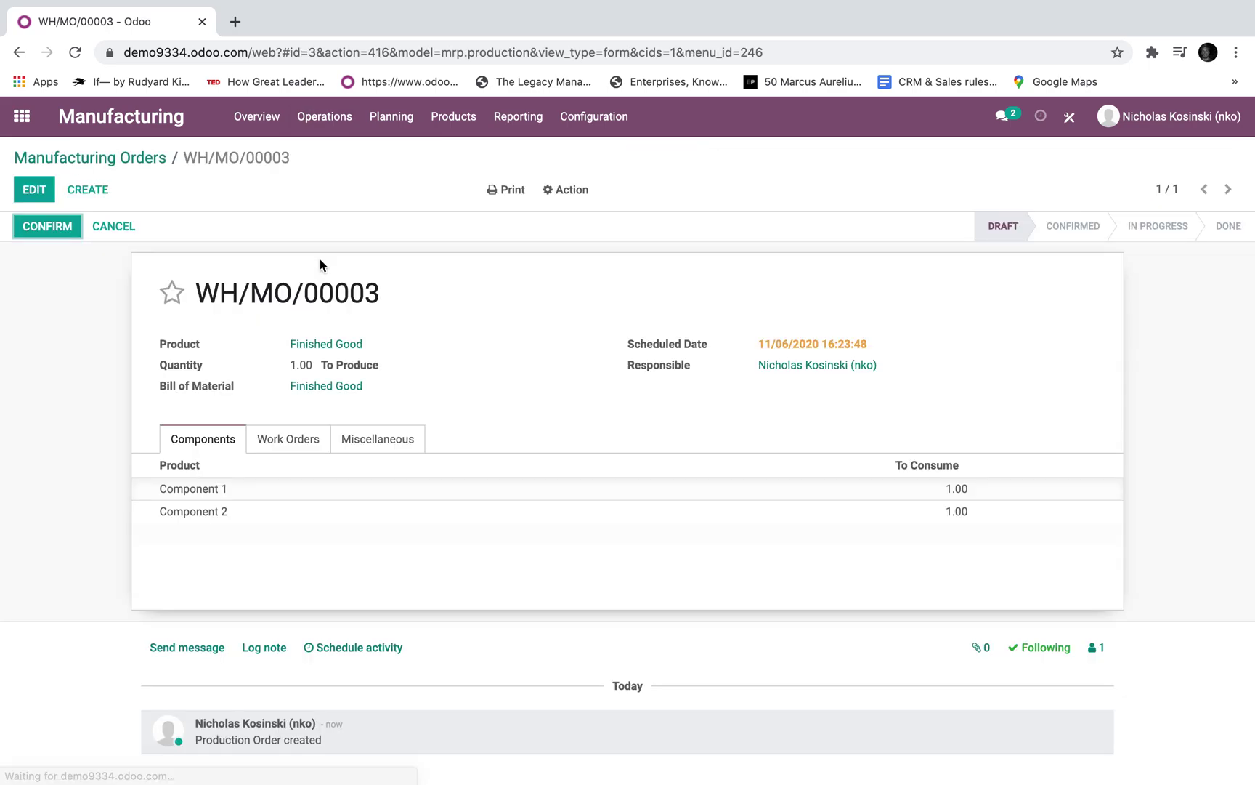
pyautogui.click(55, 227)
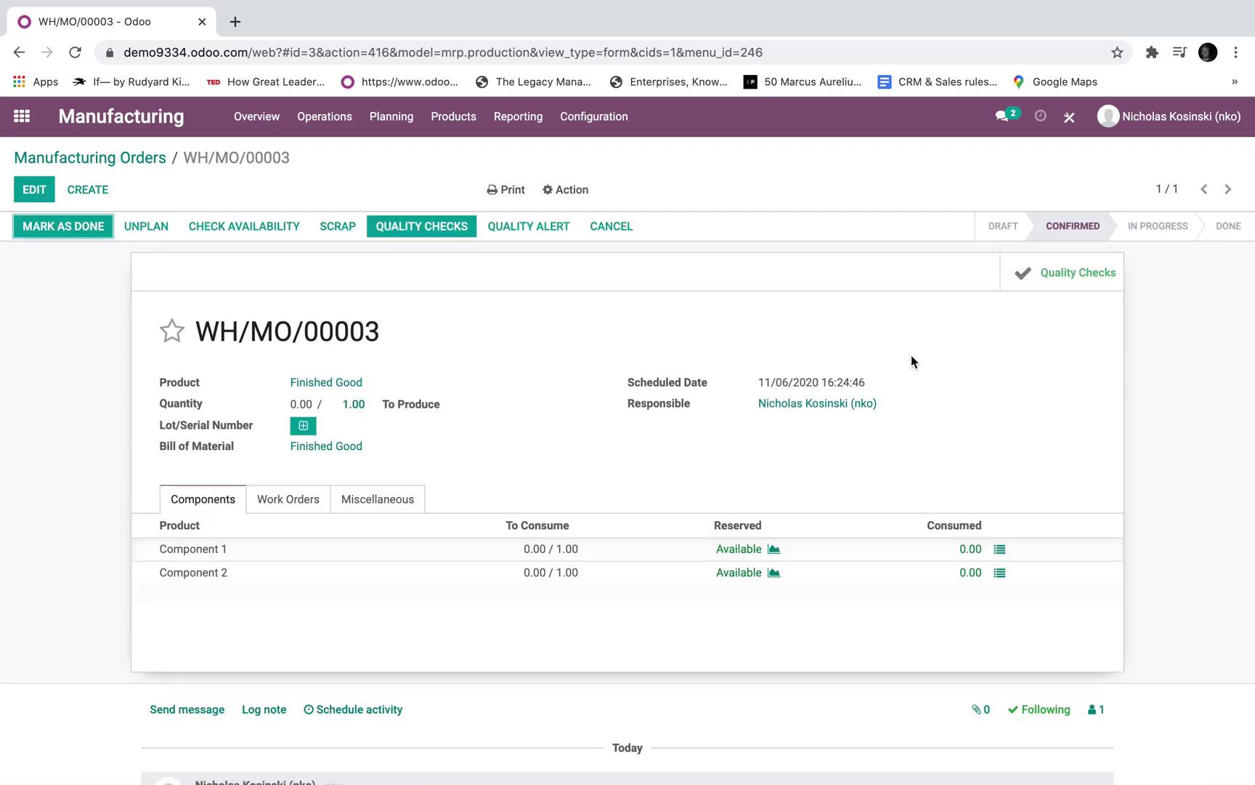
pyautogui.click(257, 116)
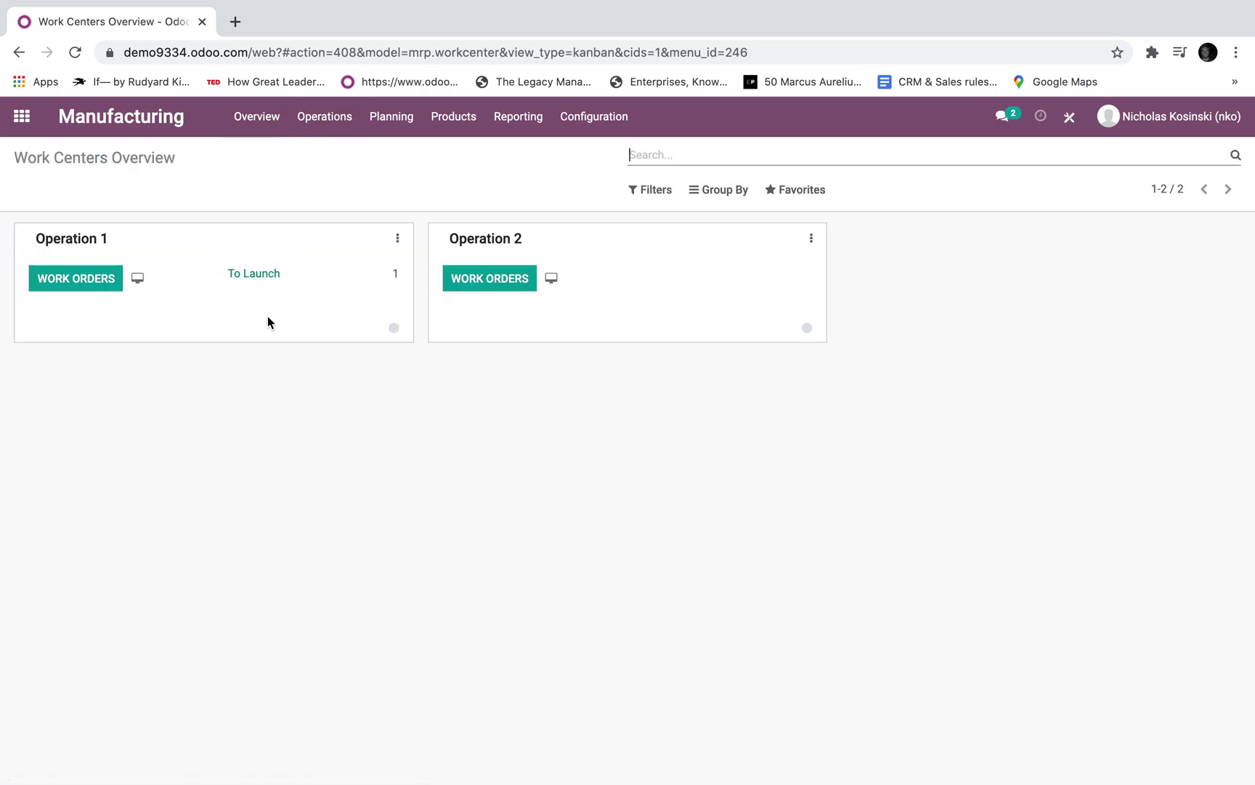
# Open WH/MO/00003 - Step 1 at Operation 1, generate serial 0000003, and mark it done
pyautogui.click(253, 274)
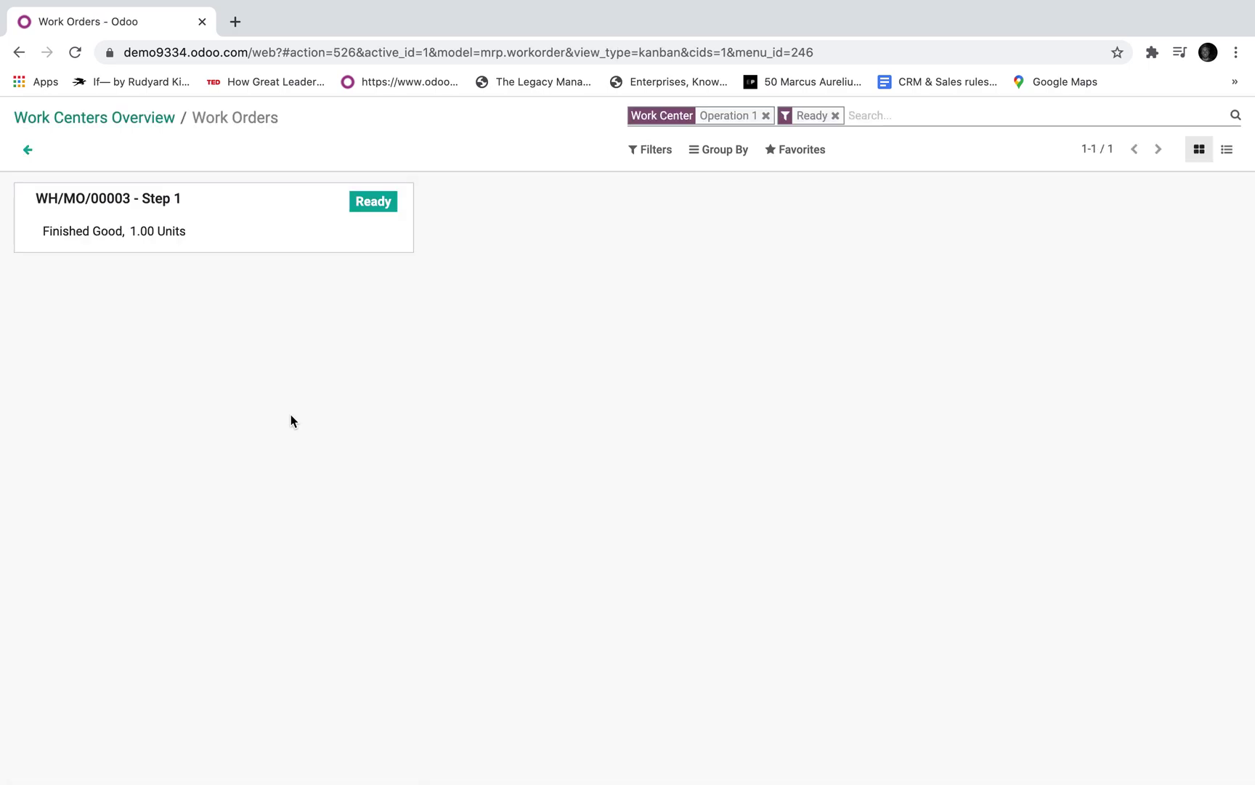
pyautogui.click(292, 247)
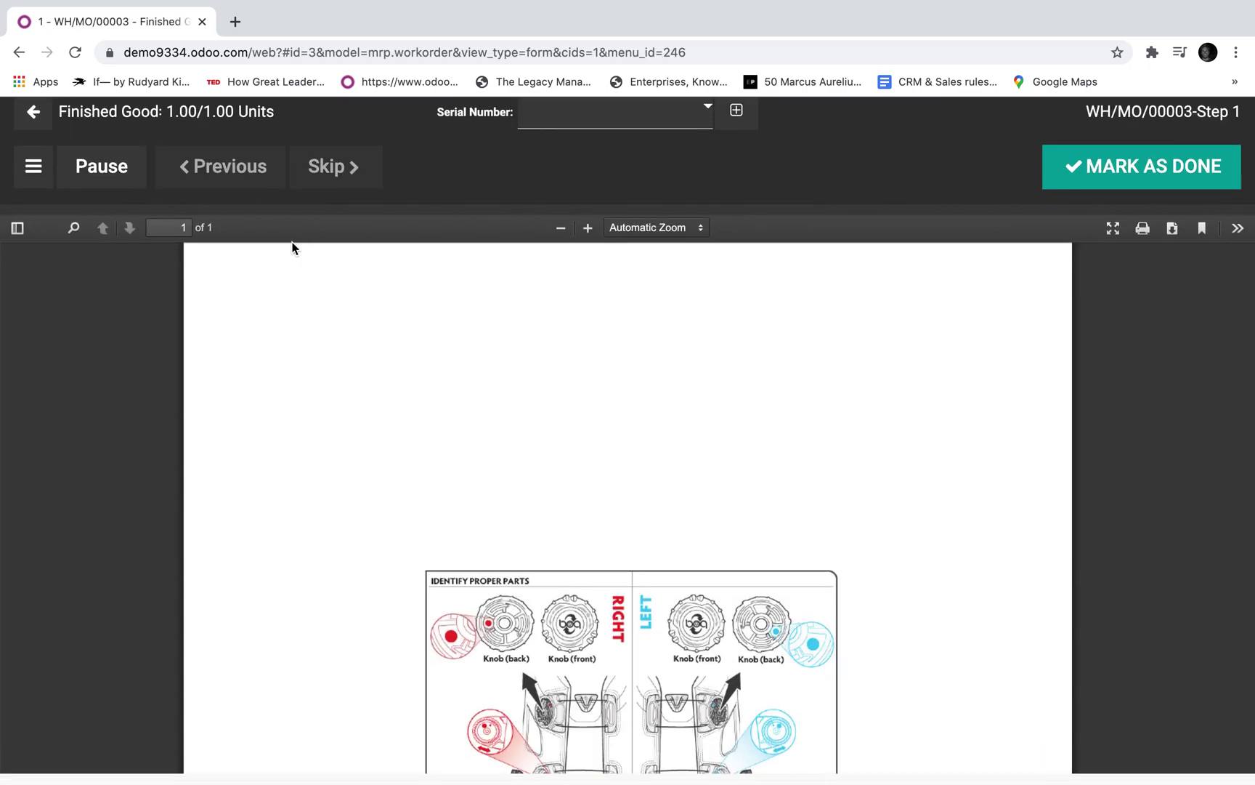
pyautogui.scroll(-10, 378, 490)
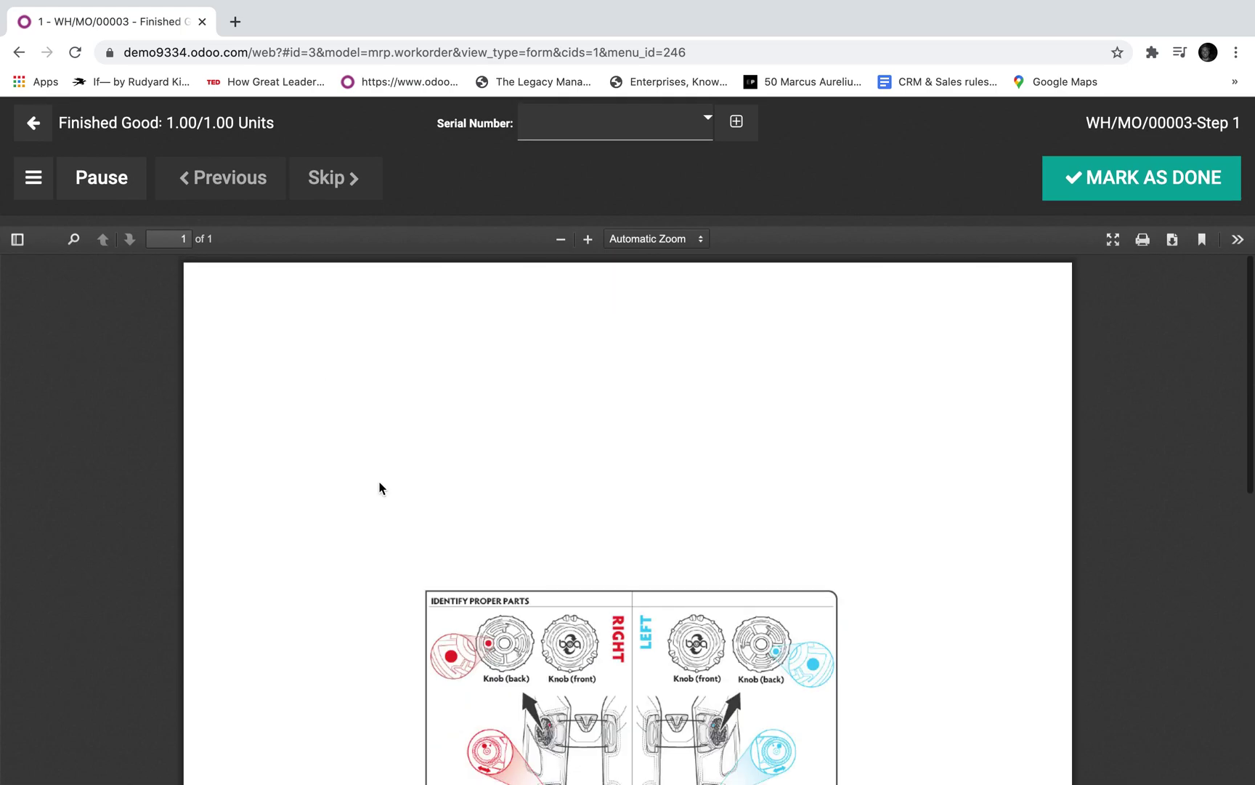
pyautogui.click(735, 122)
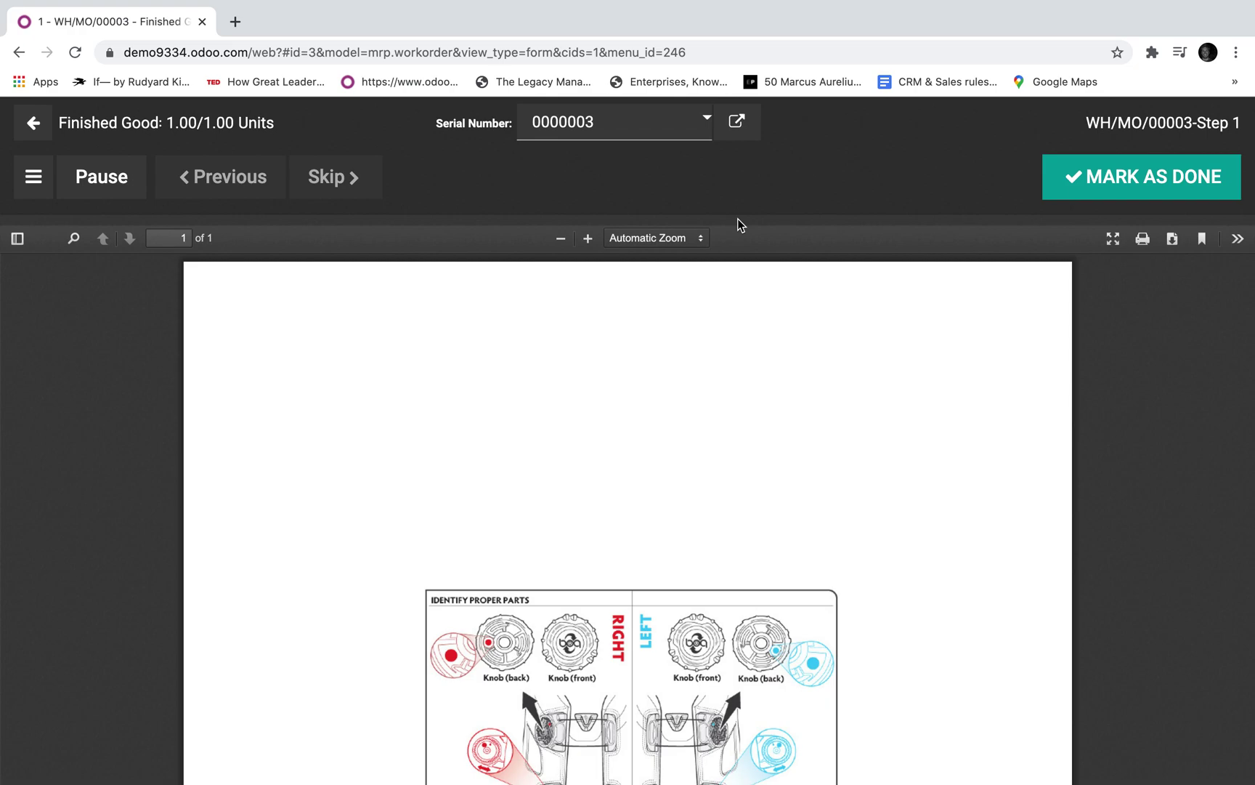
pyautogui.click(31, 182)
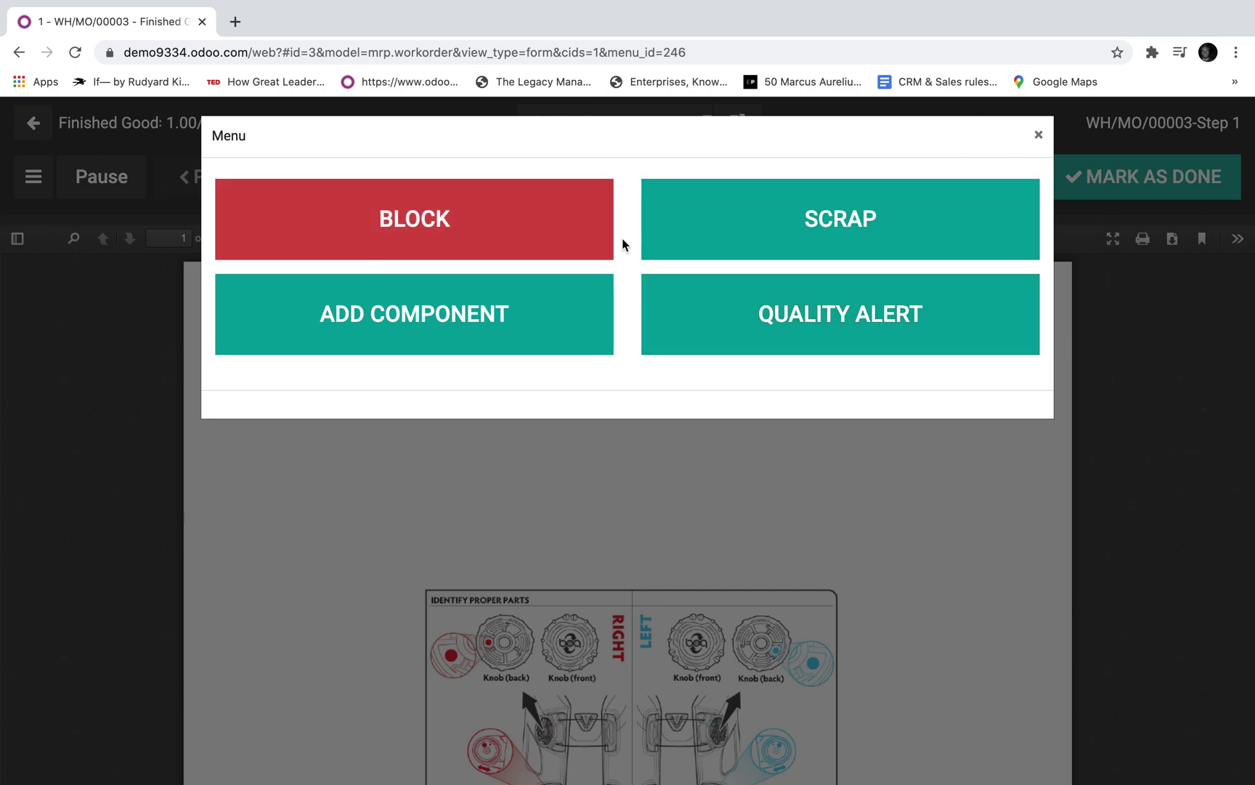
pyautogui.click(1041, 138)
pyautogui.scroll(-5, 649, 563)
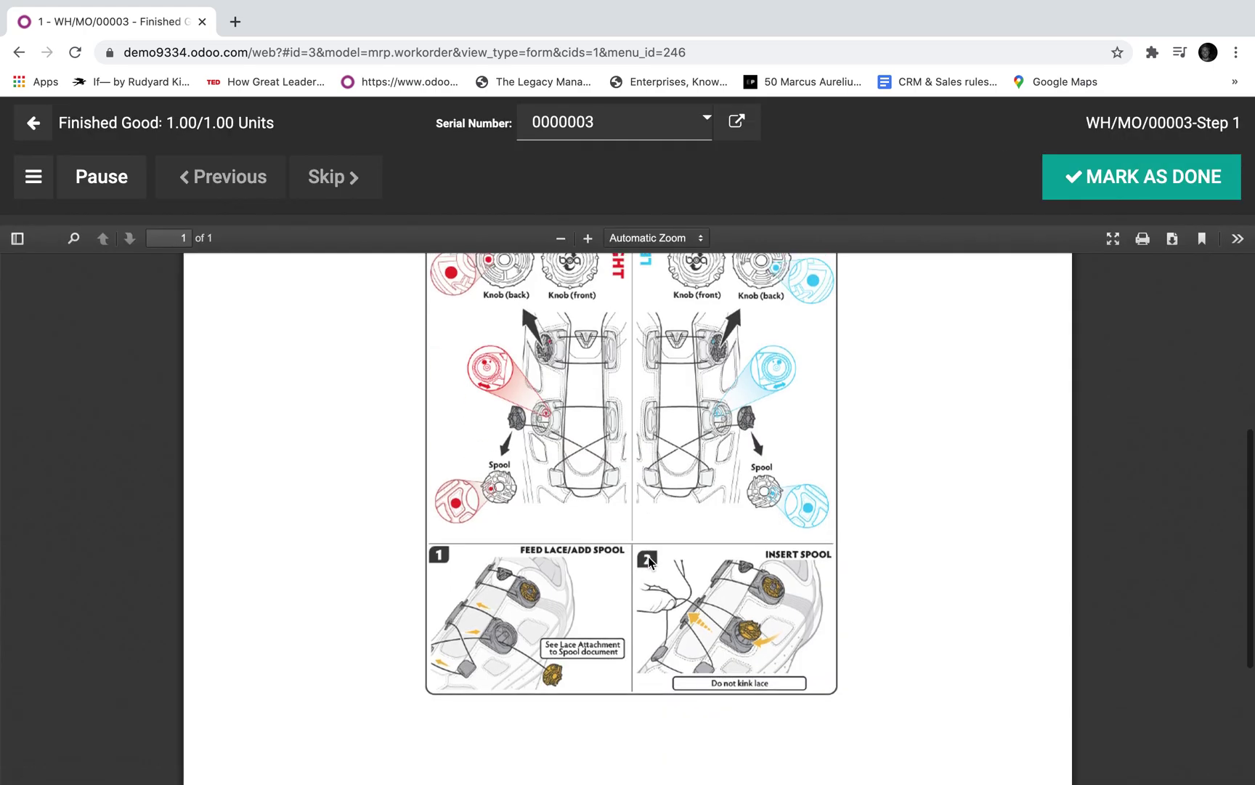
pyautogui.scroll(5, 631, 560)
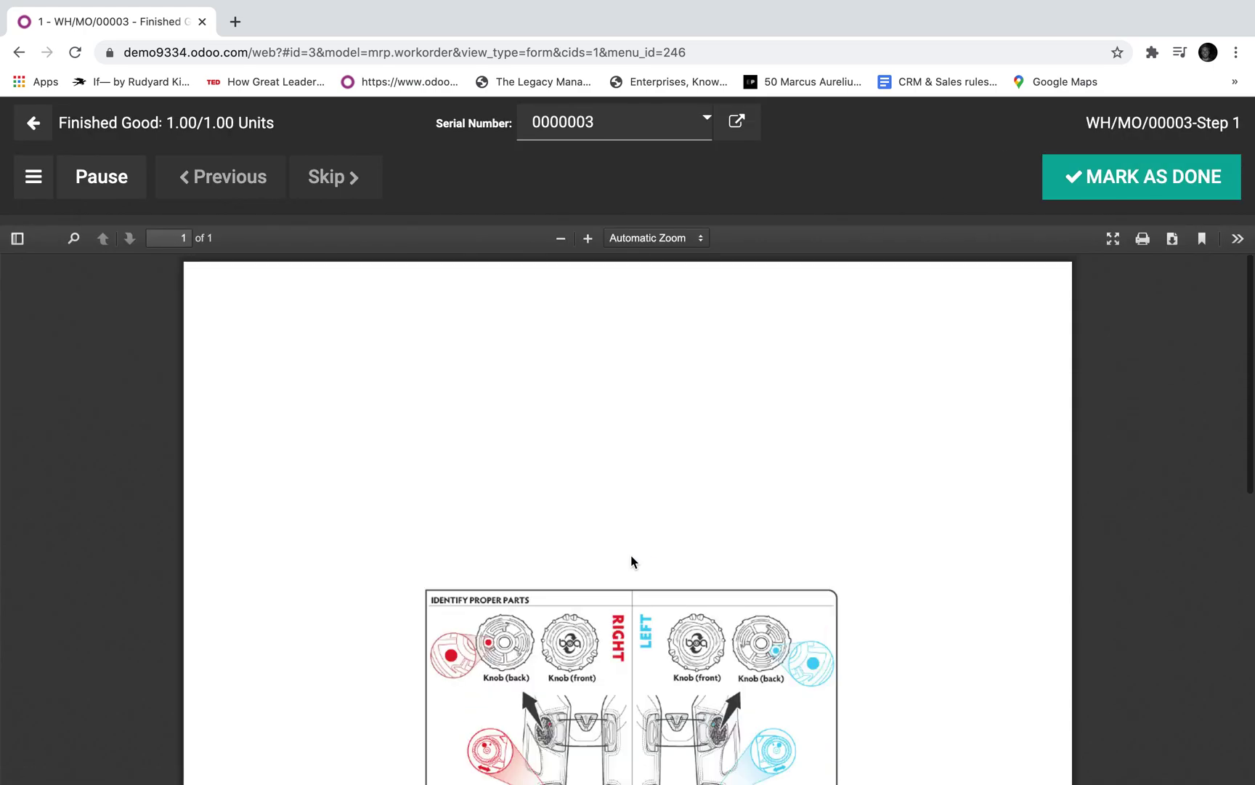
pyautogui.click(1145, 192)
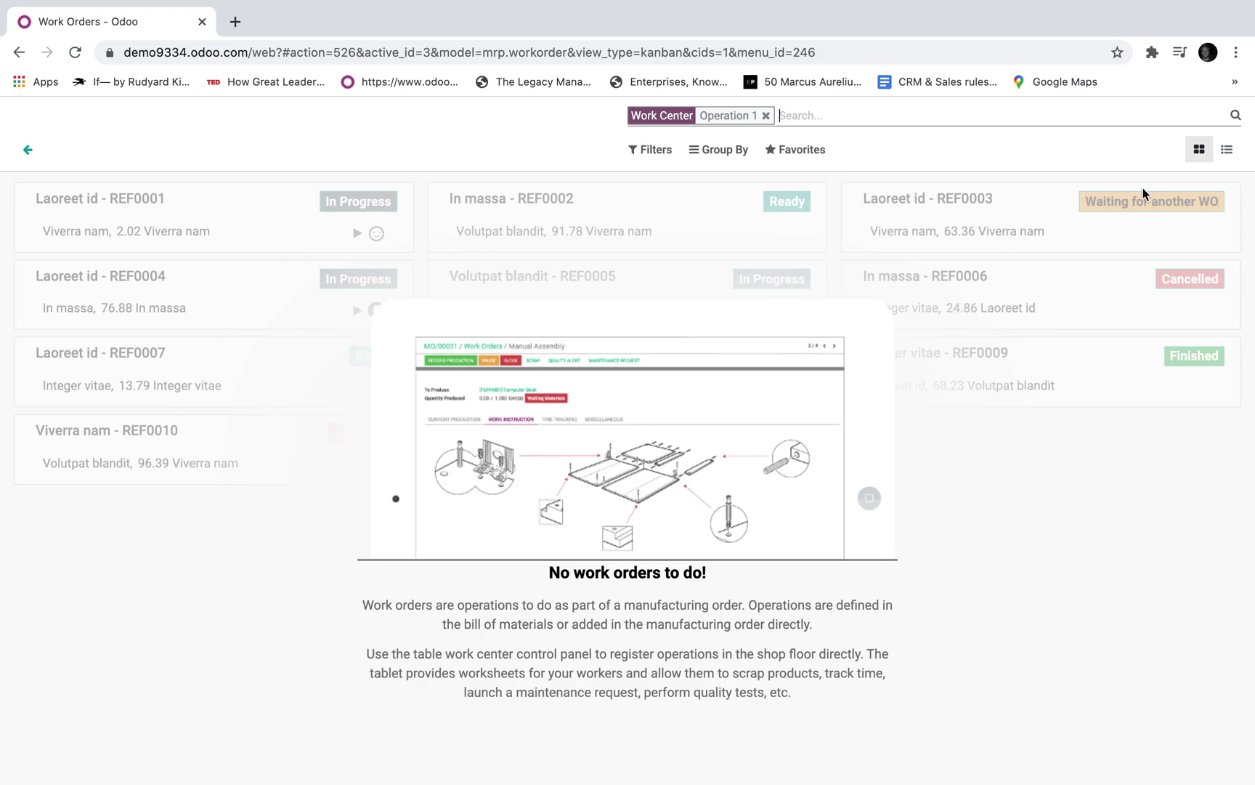
# Open WH/MO/00003 - Step 2 at Operation 2 and mark it done, closing the MO
pyautogui.click(29, 156)
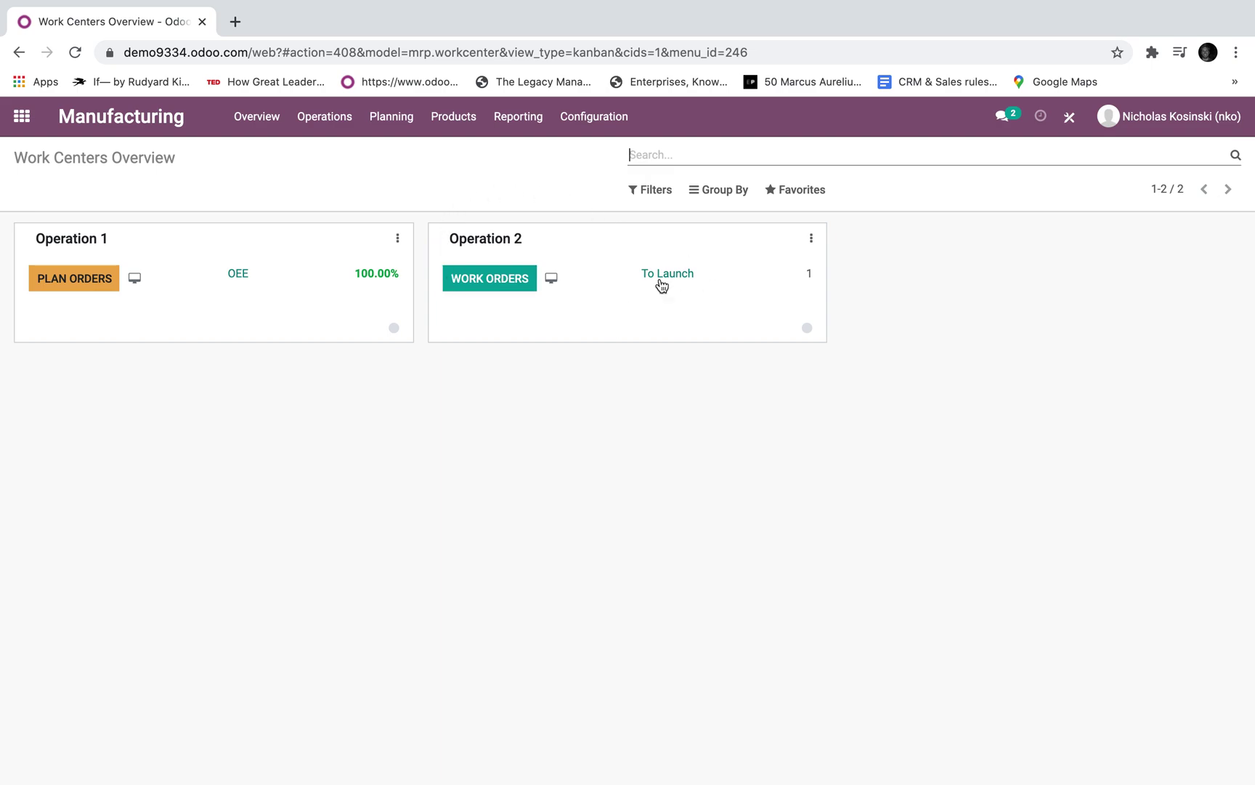
pyautogui.click(525, 278)
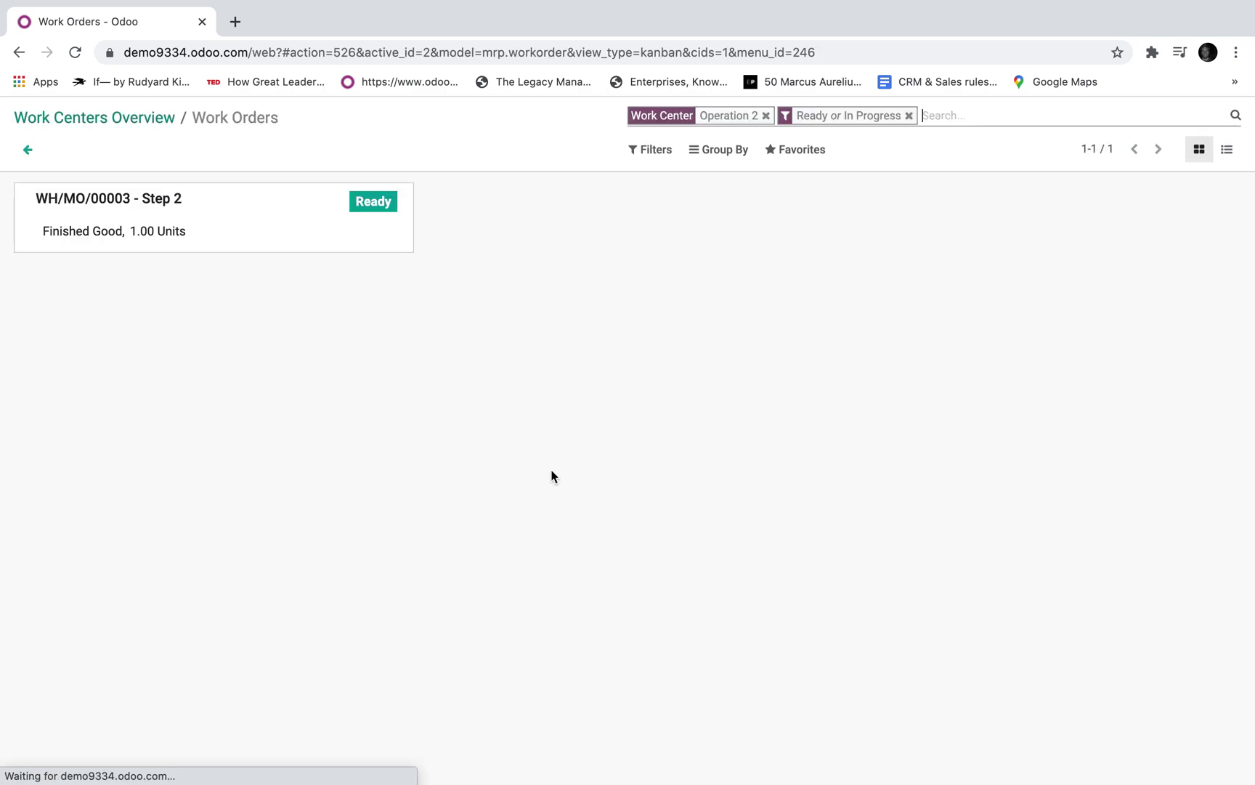
pyautogui.click(217, 242)
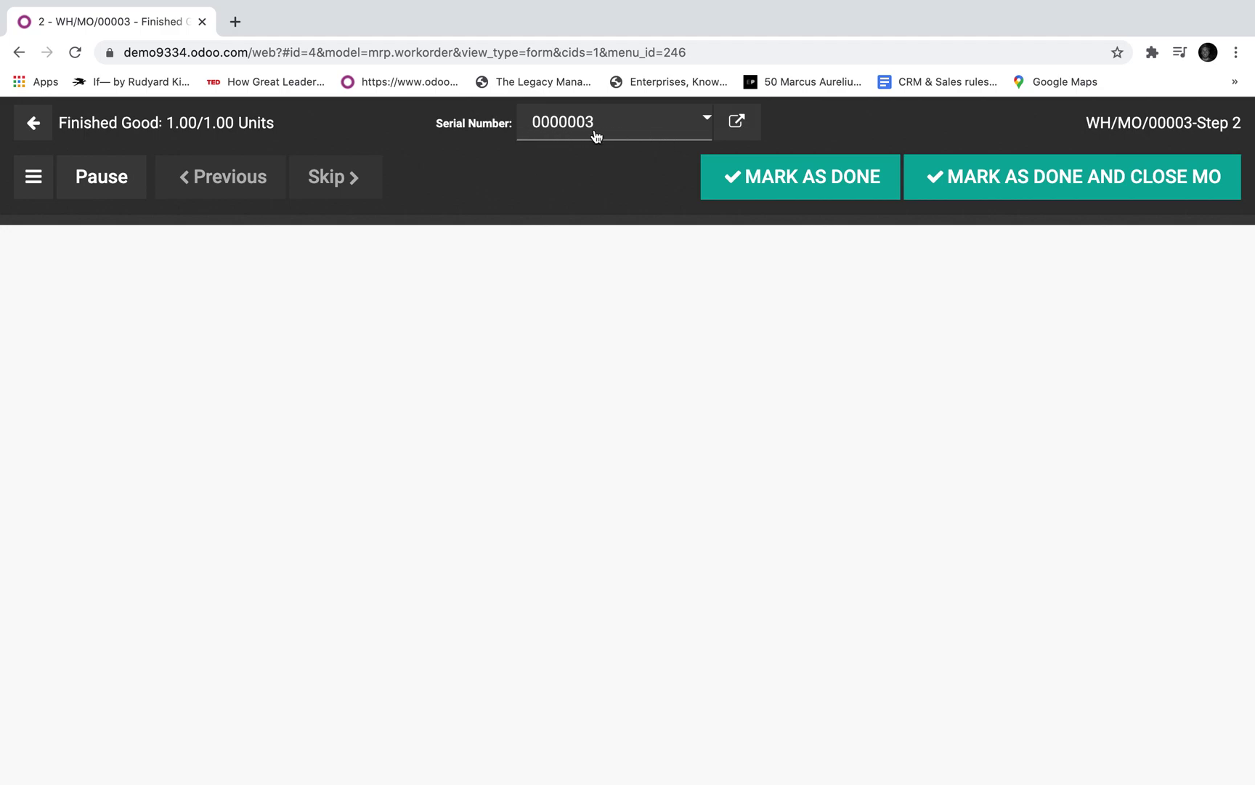
pyautogui.click(34, 183)
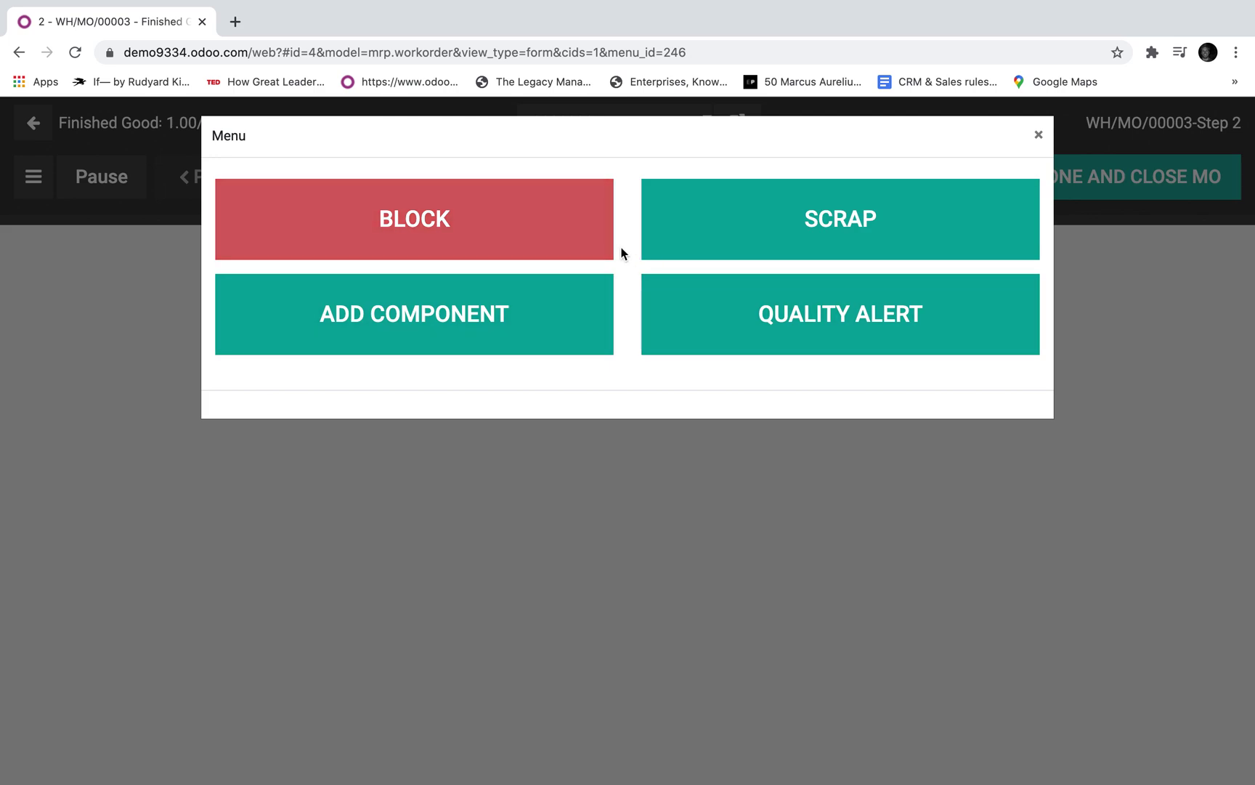
pyautogui.click(1039, 135)
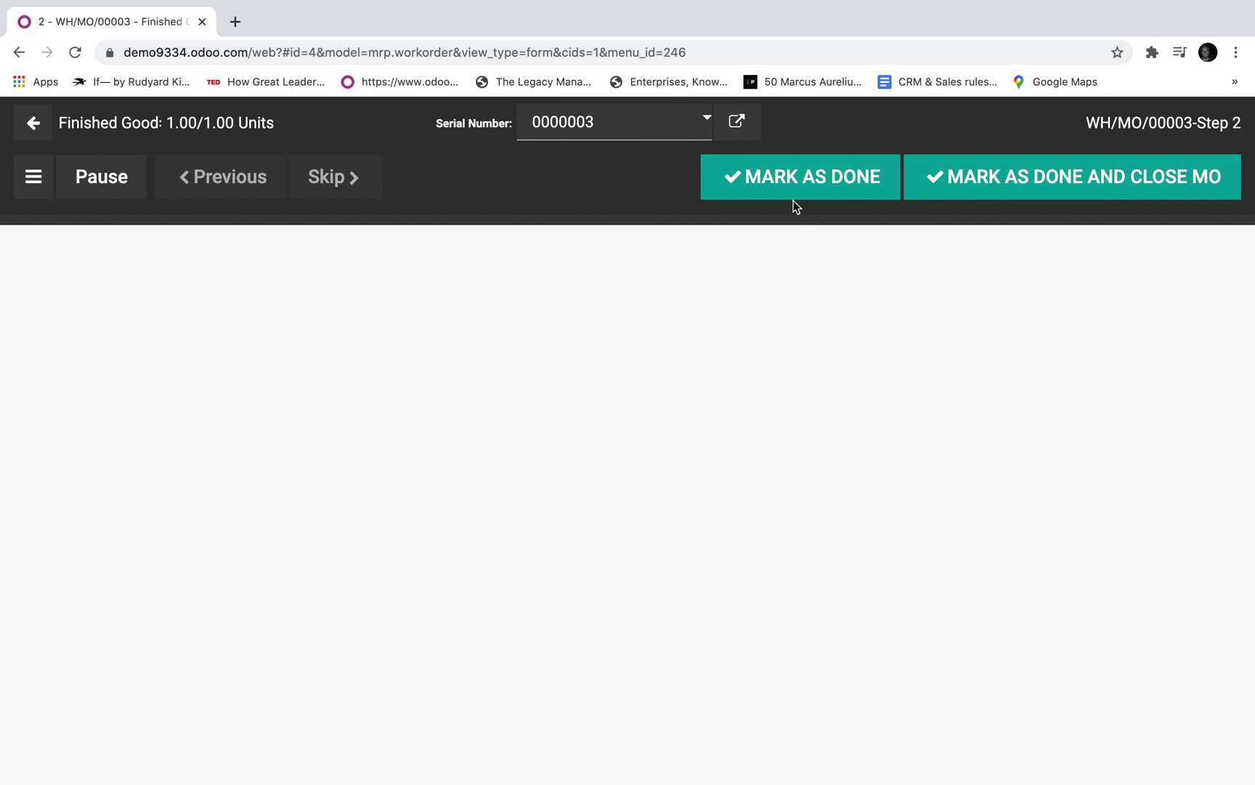
pyautogui.click(1035, 192)
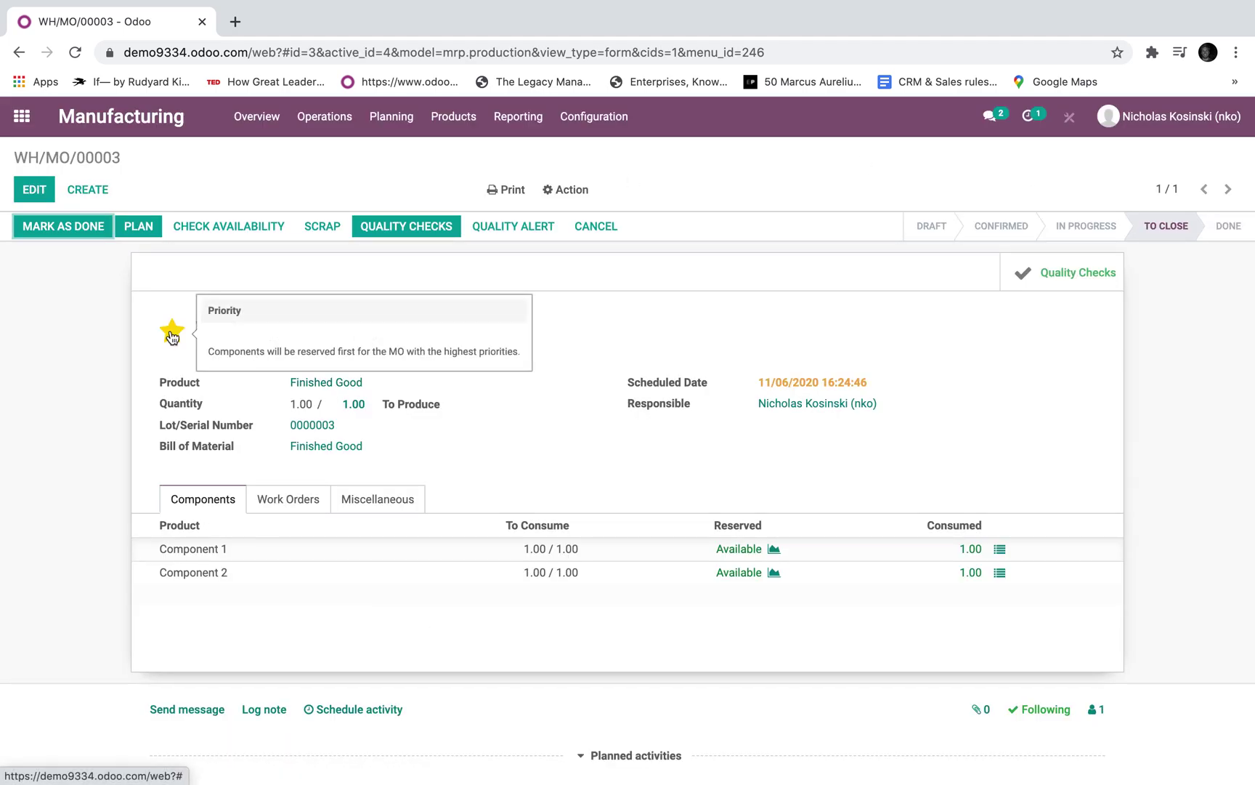
# Pass quality check QC00003 after the pending-checks error, then mark WH/MO/00003 as Done
pyautogui.click(85, 229)
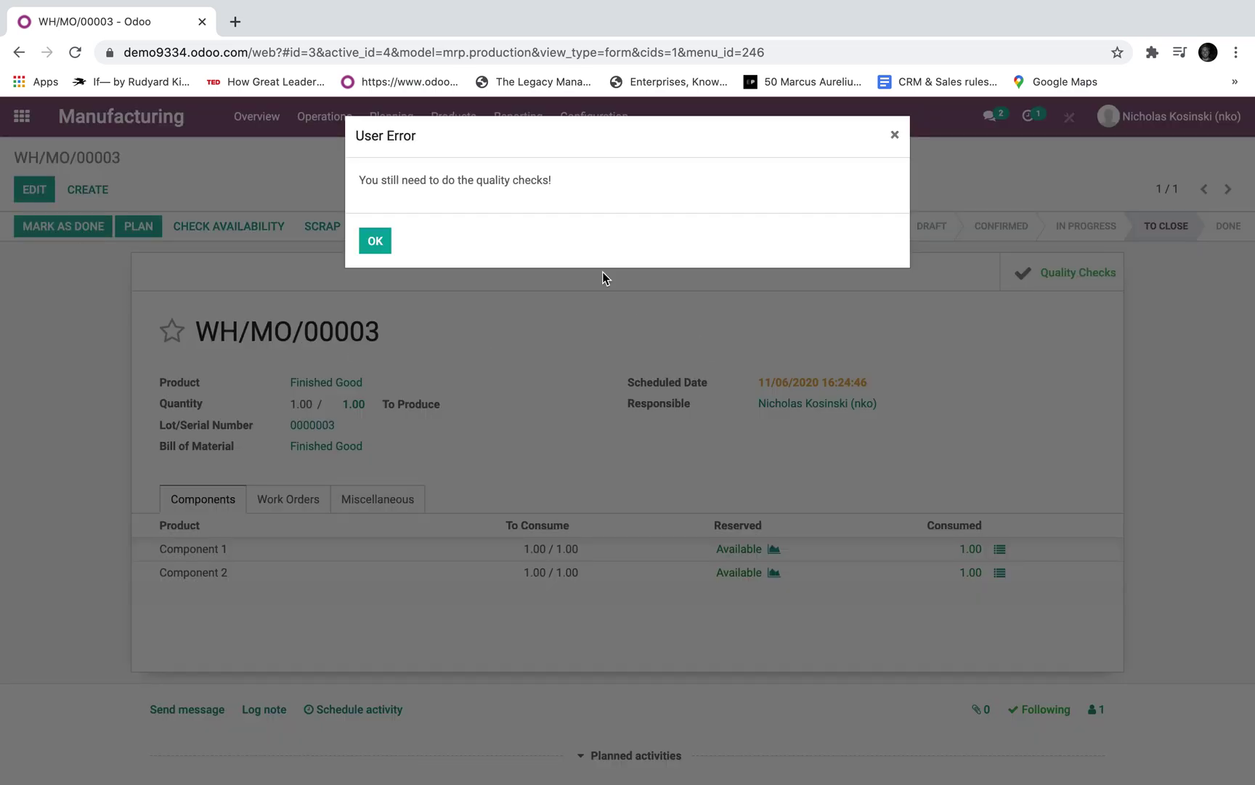
pyautogui.moveTo(547, 184); pyautogui.dragTo(457, 183)
pyautogui.click(375, 240)
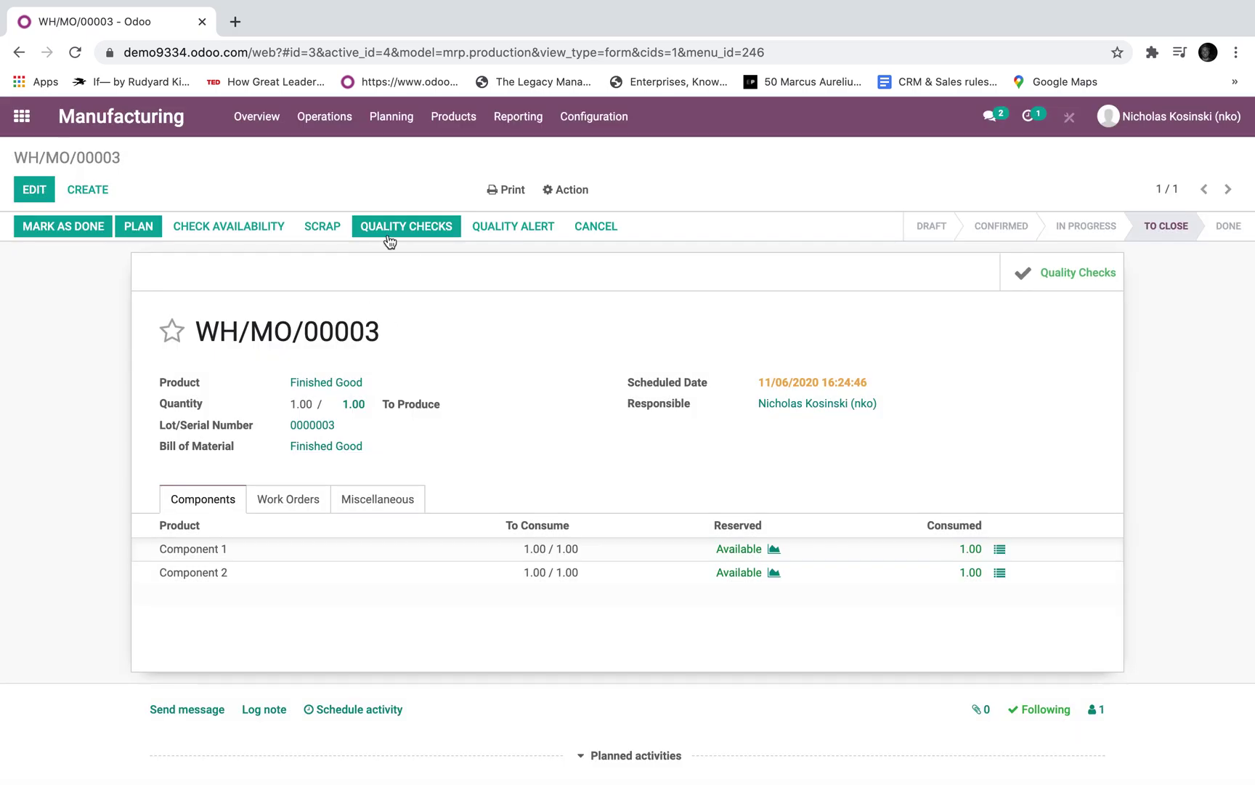
pyautogui.click(420, 234)
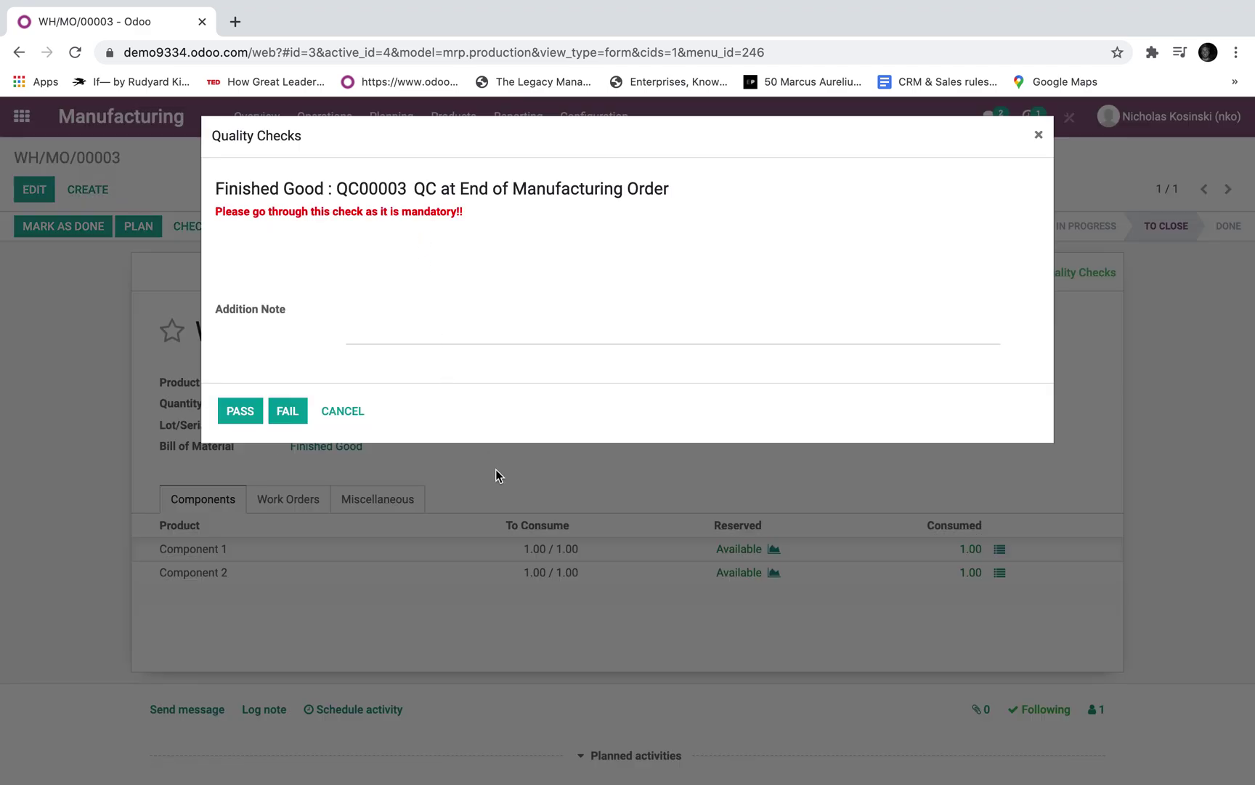
pyautogui.moveTo(225, 211); pyautogui.dragTo(461, 217)
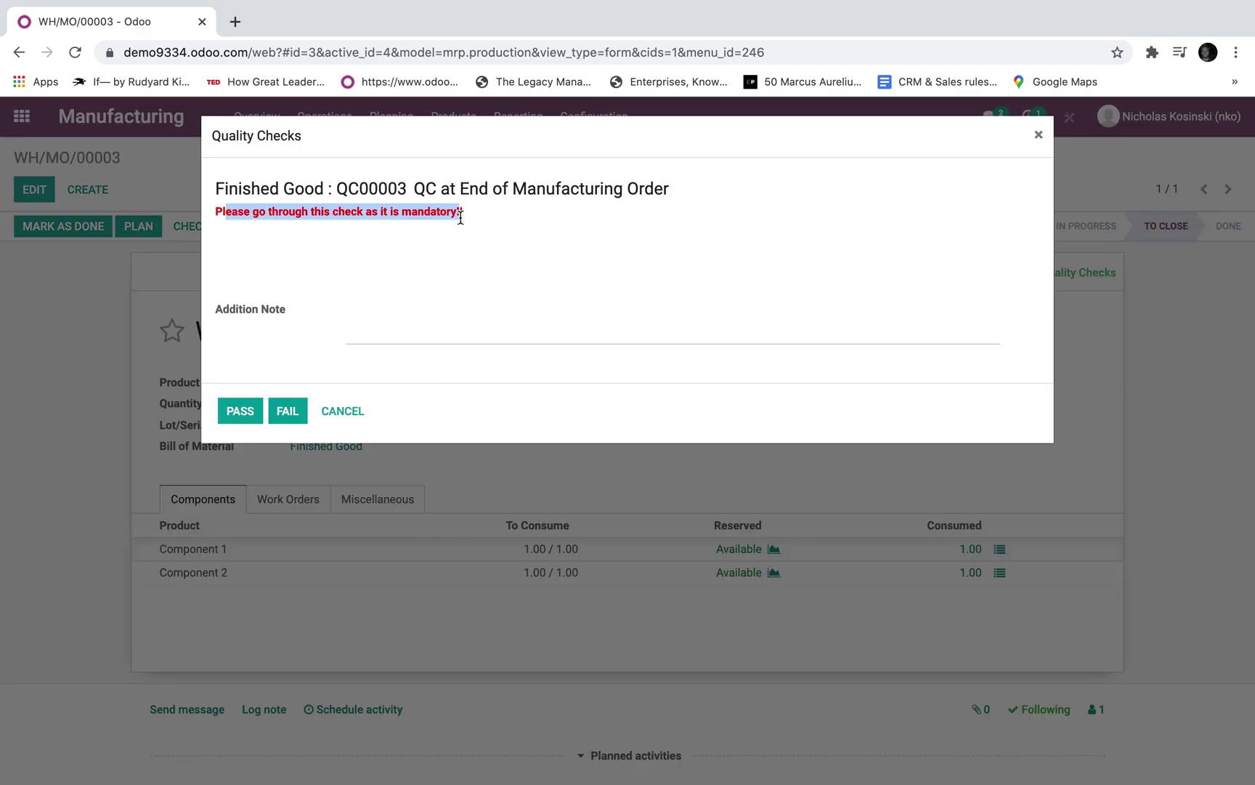
pyautogui.click(460, 217)
pyautogui.moveTo(338, 191); pyautogui.dragTo(616, 192)
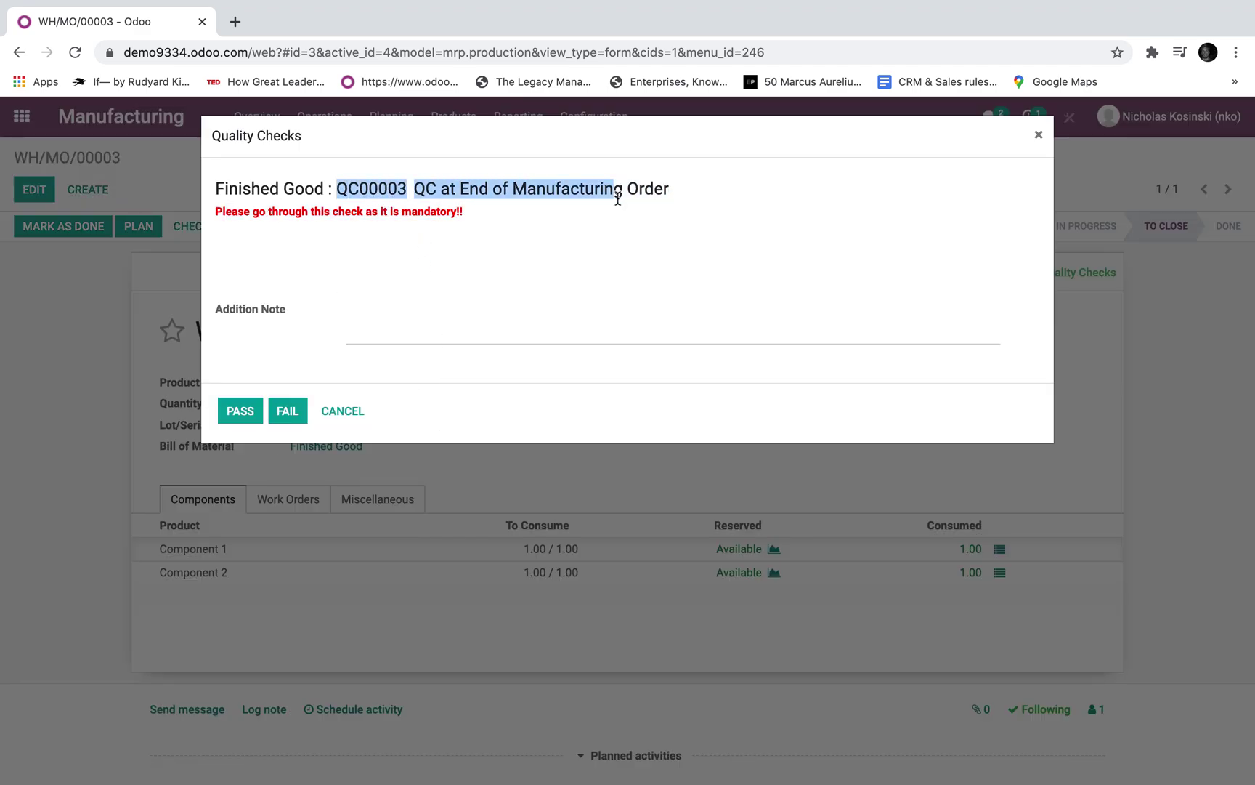
pyautogui.click(618, 198)
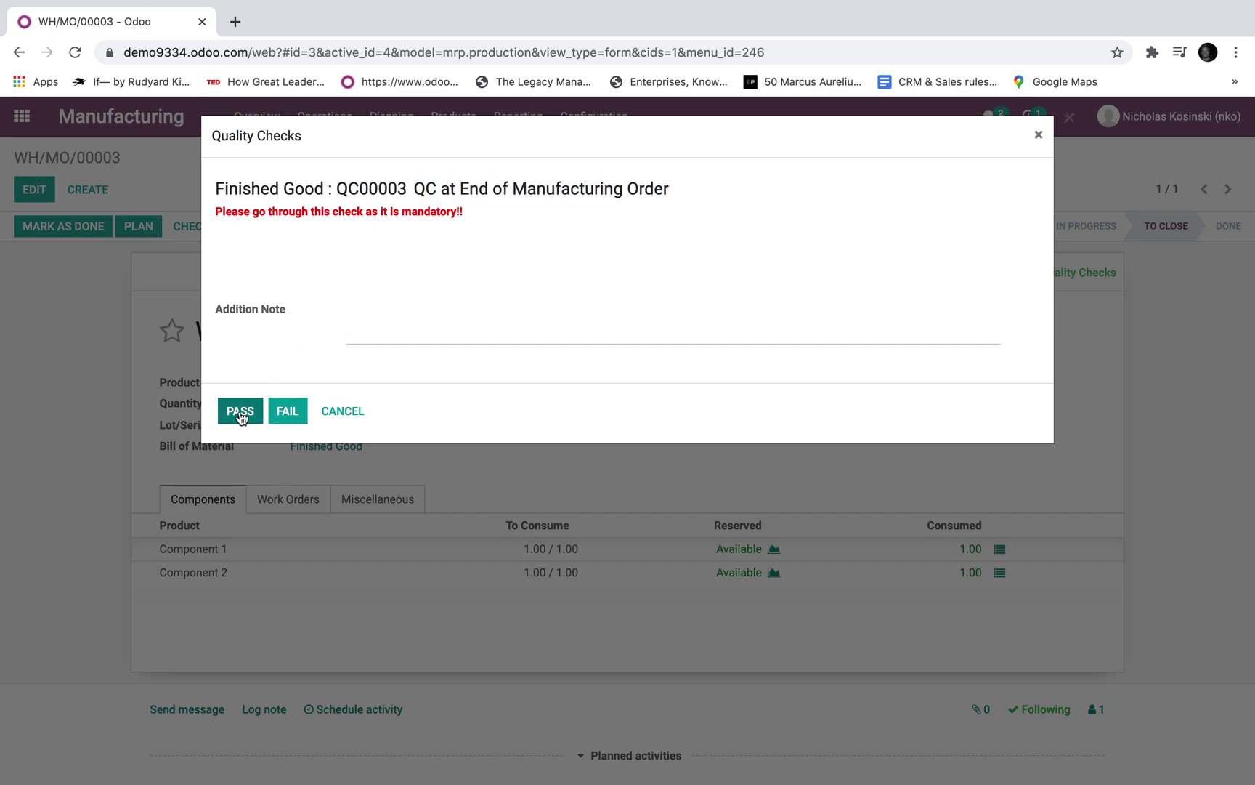
pyautogui.click(240, 411)
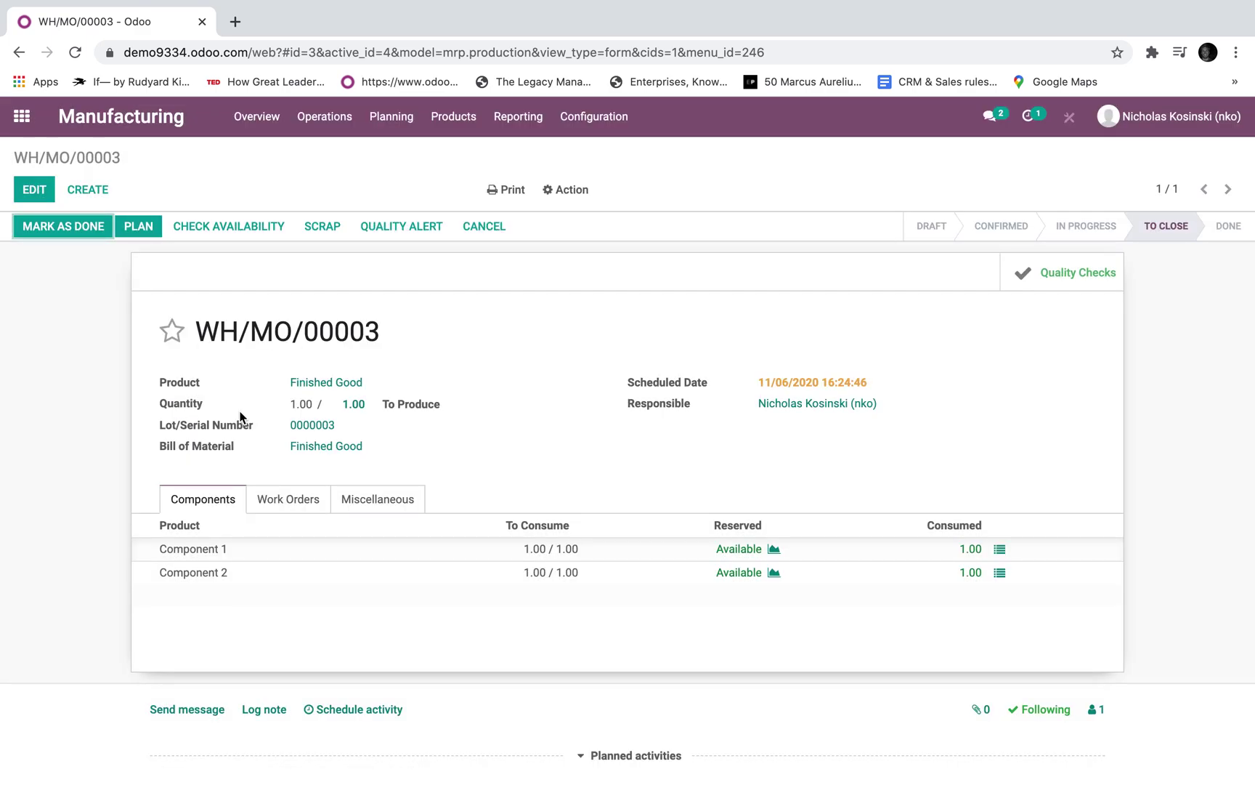
pyautogui.click(72, 227)
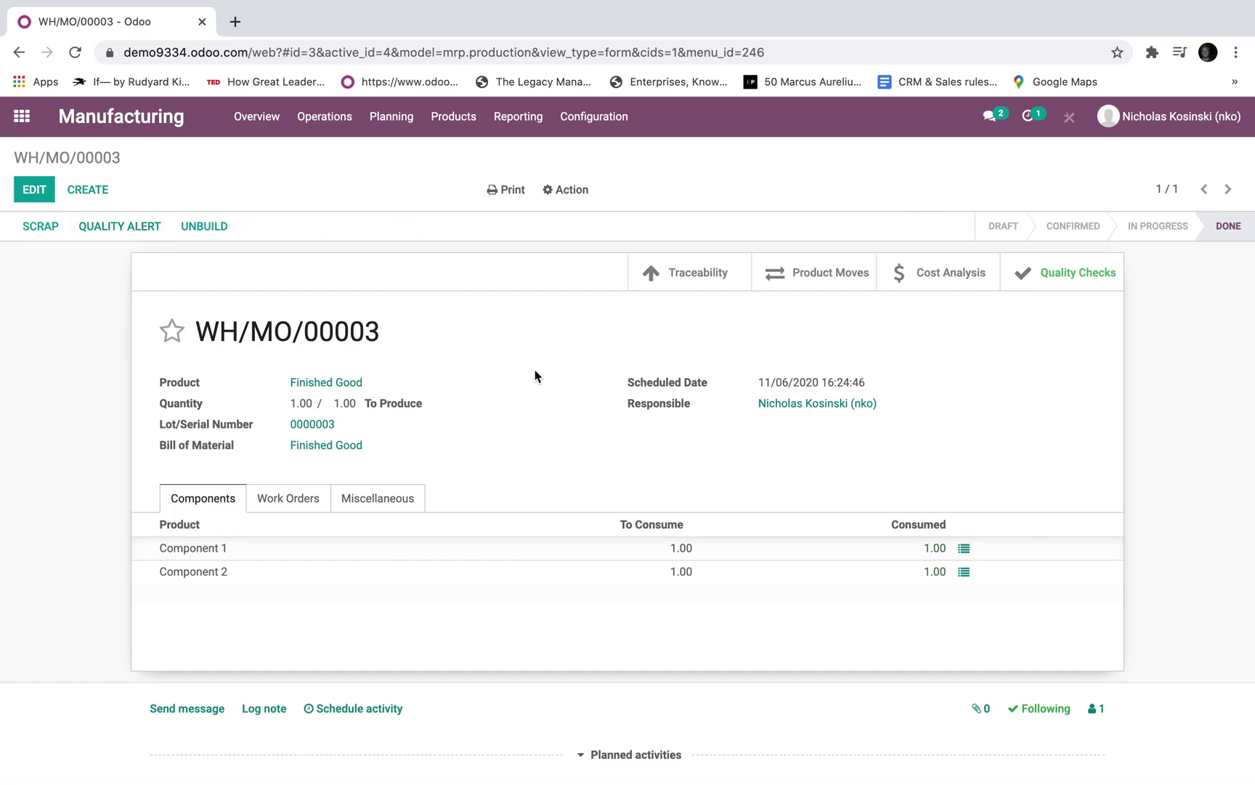
# Review WH/MO/00003's traceability report, product moves and cost analysis
pyautogui.click(722, 277)
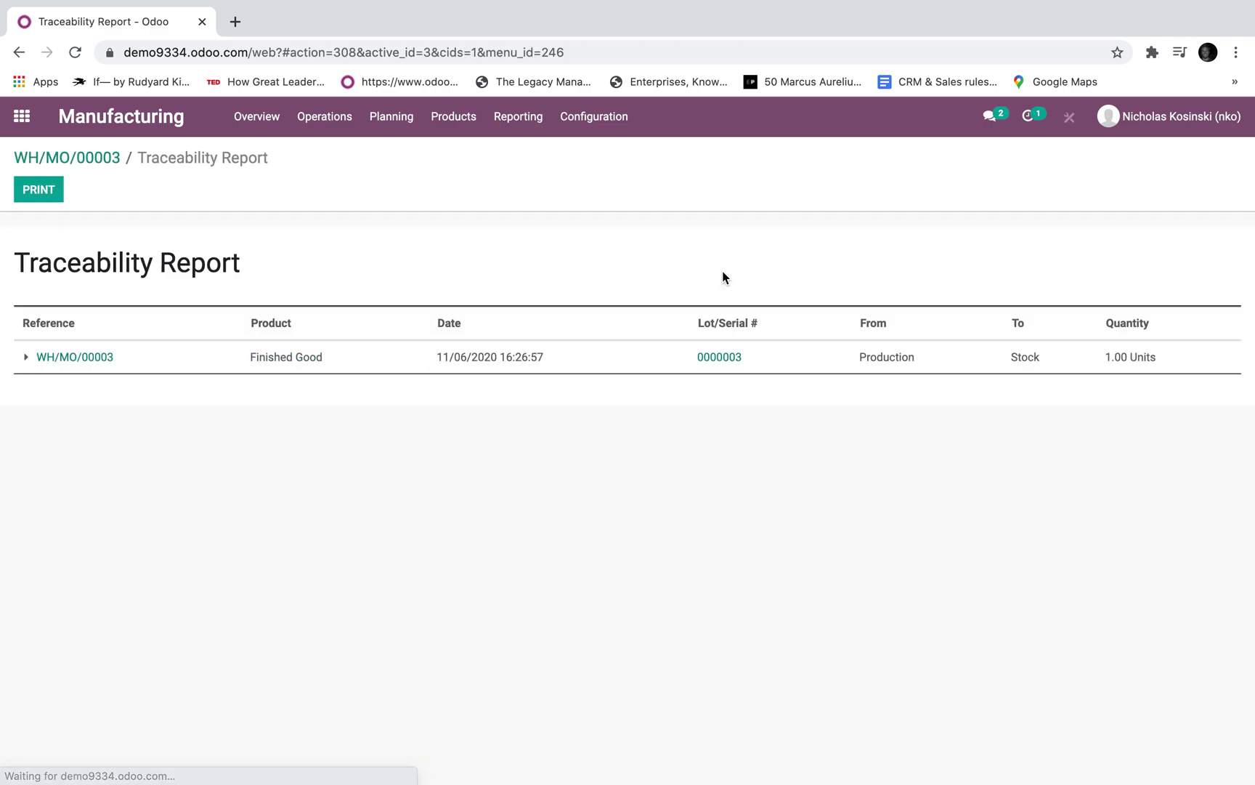
pyautogui.click(26, 357)
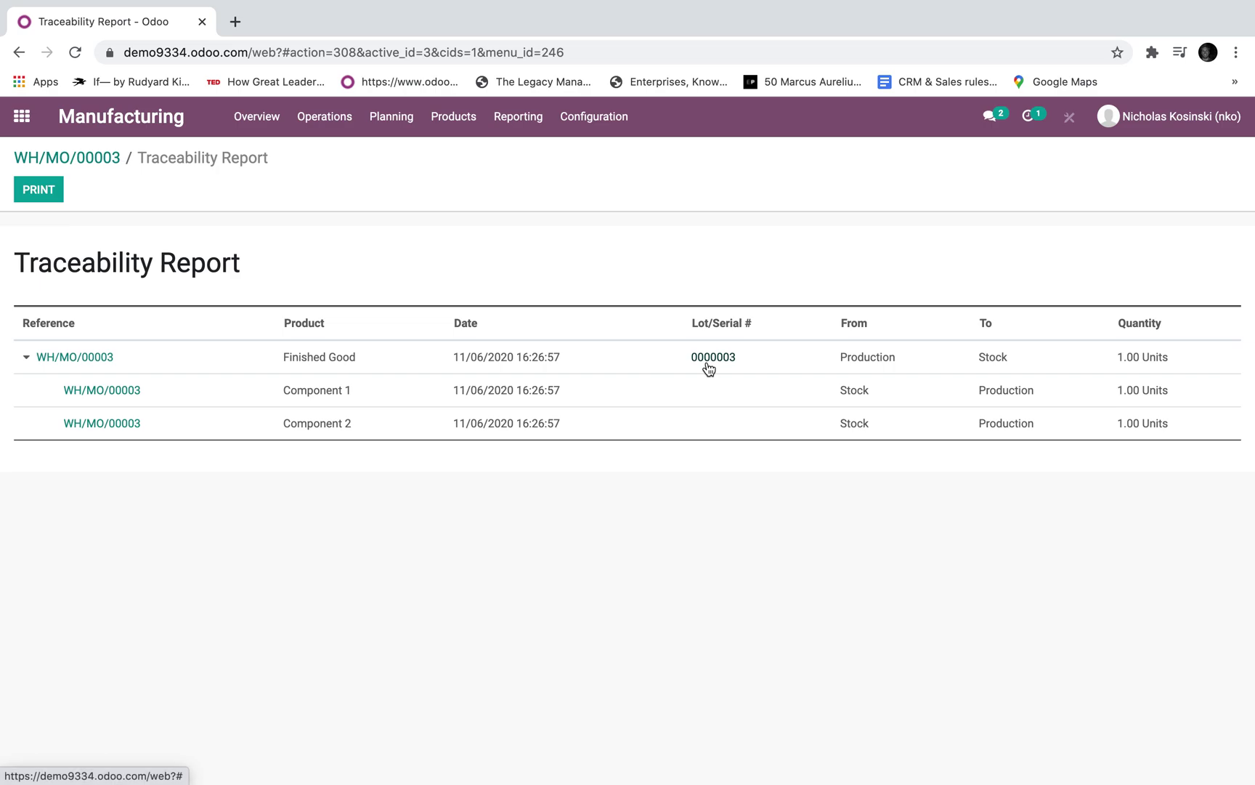
pyautogui.click(104, 160)
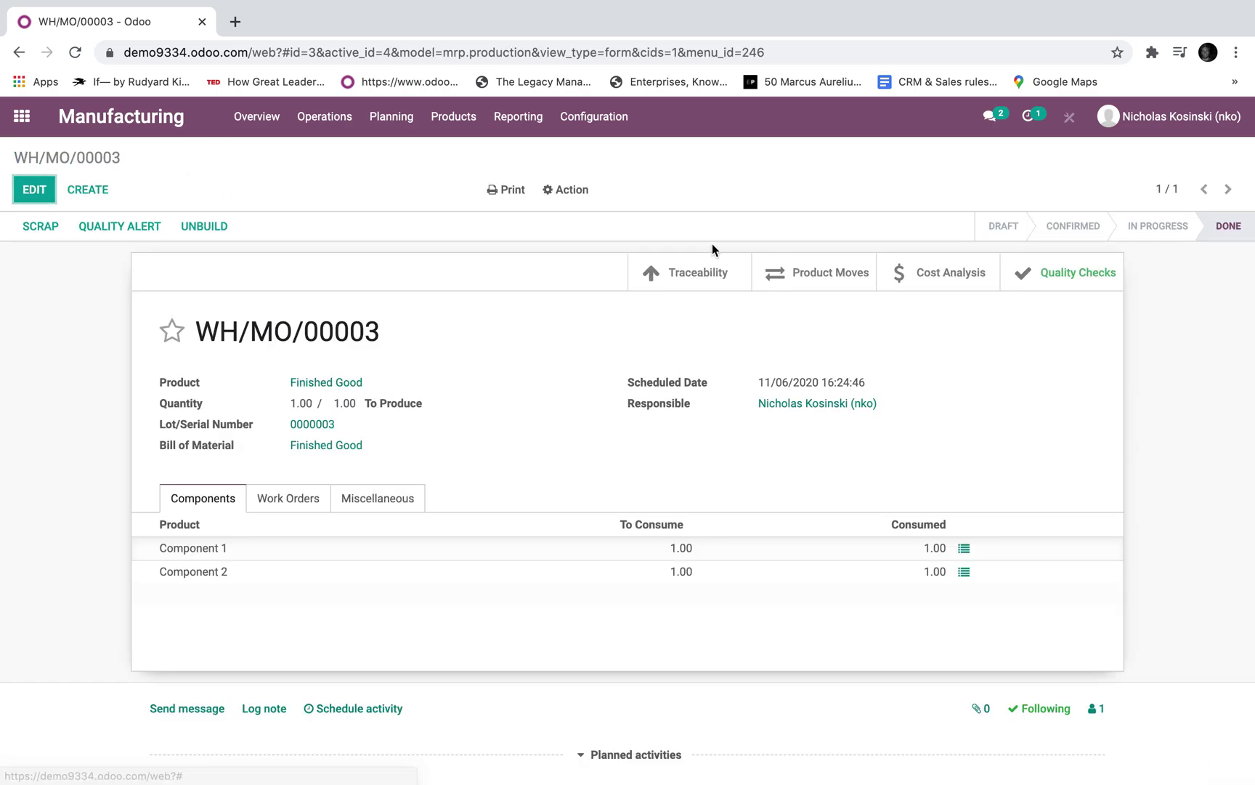
pyautogui.click(806, 272)
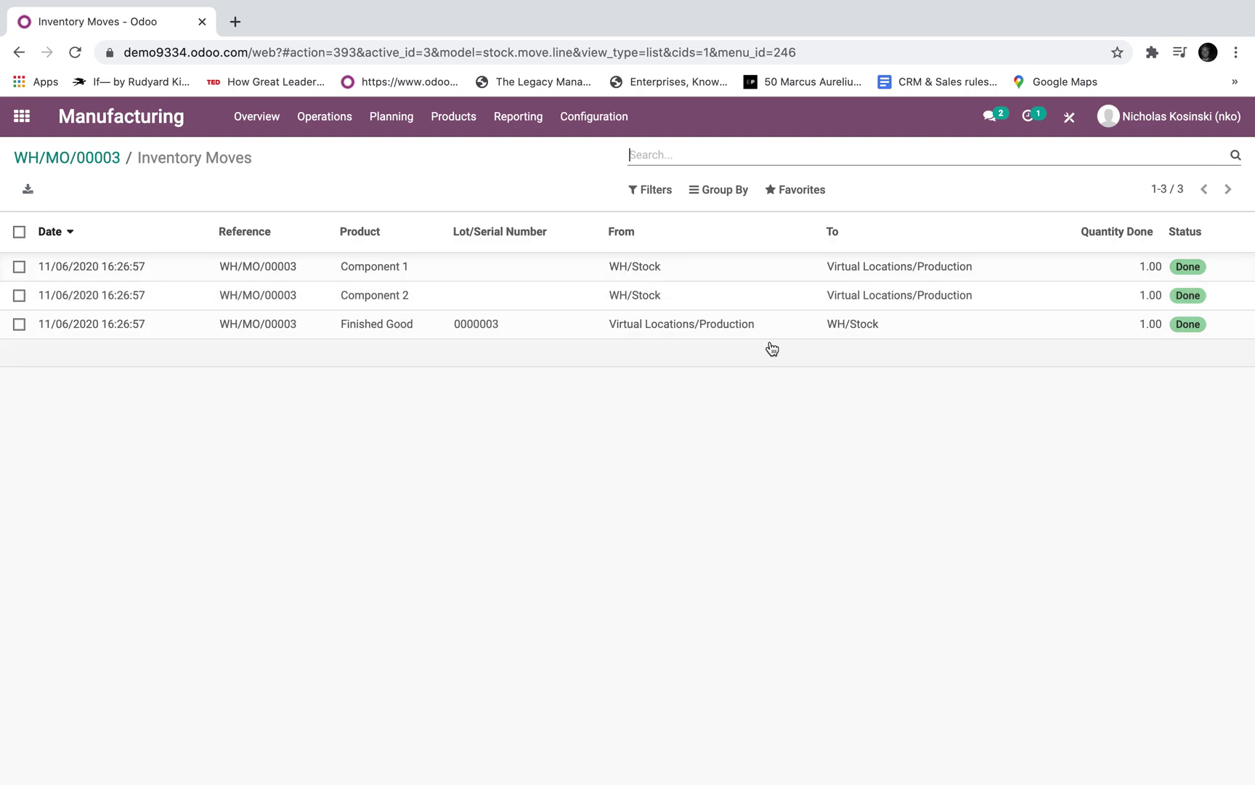
pyautogui.click(113, 167)
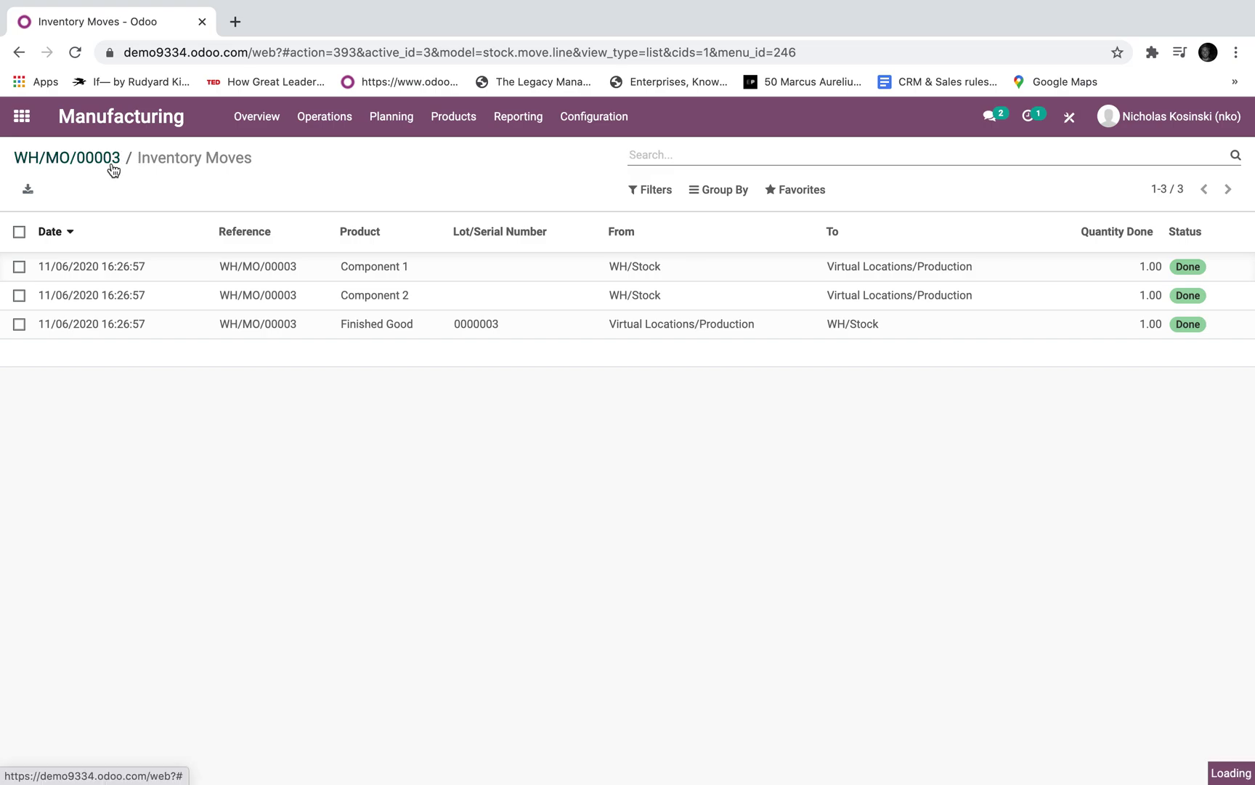
pyautogui.click(936, 287)
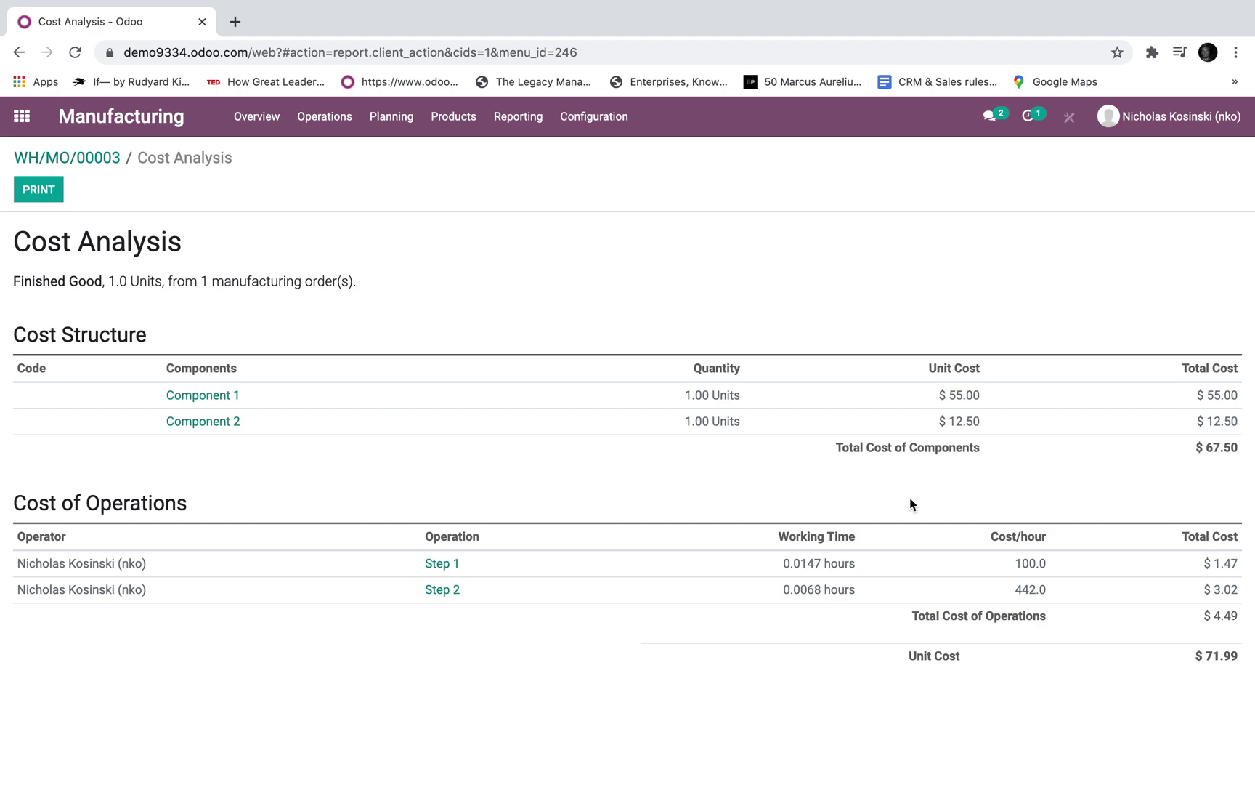
pyautogui.click(108, 160)
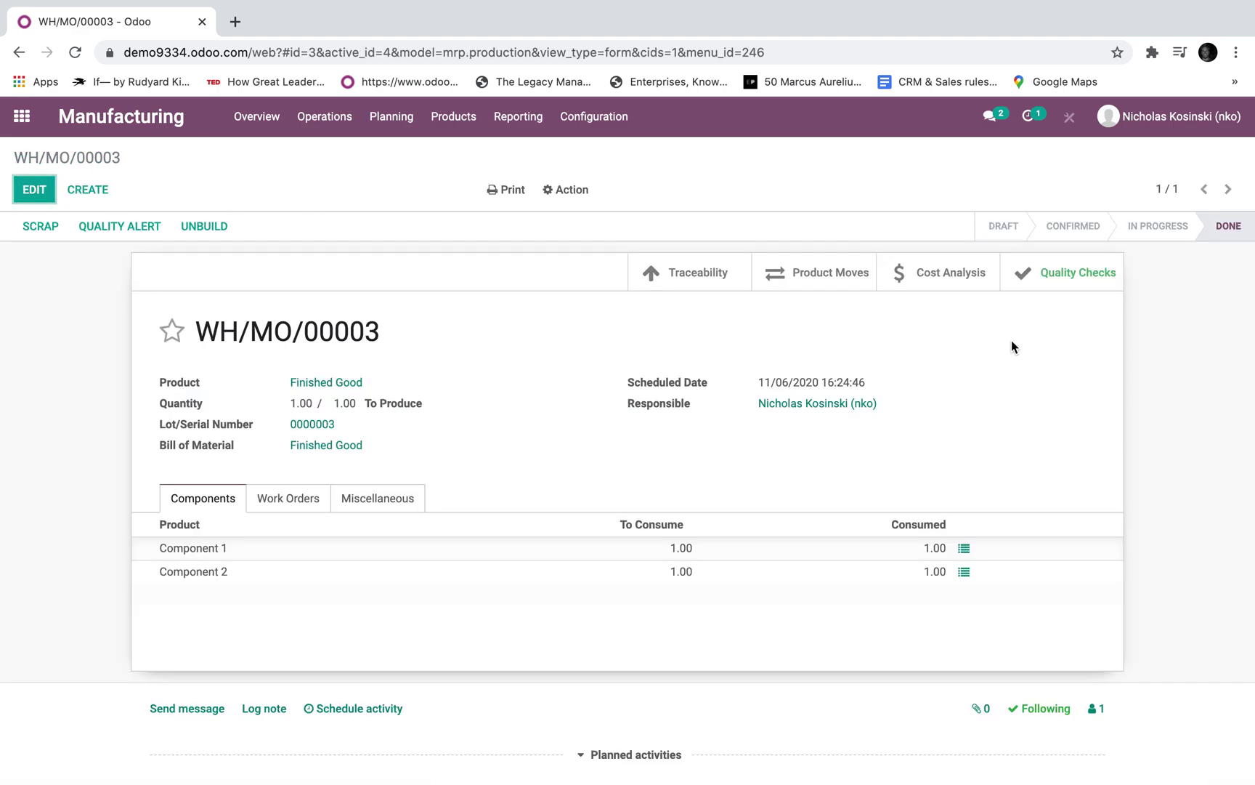
# Inspect the order's passed quality check QC00003 and its log, then return to WH/MO/00003
pyautogui.click(1065, 272)
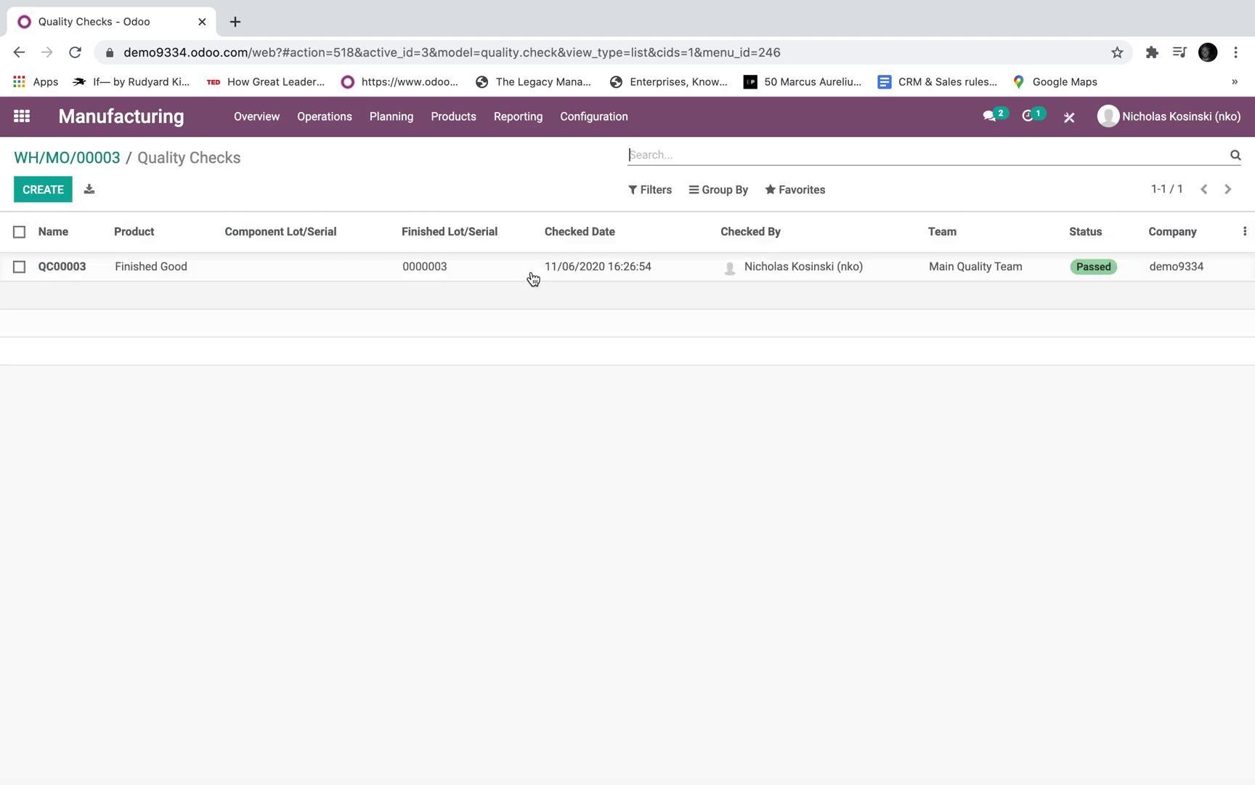
pyautogui.click(533, 277)
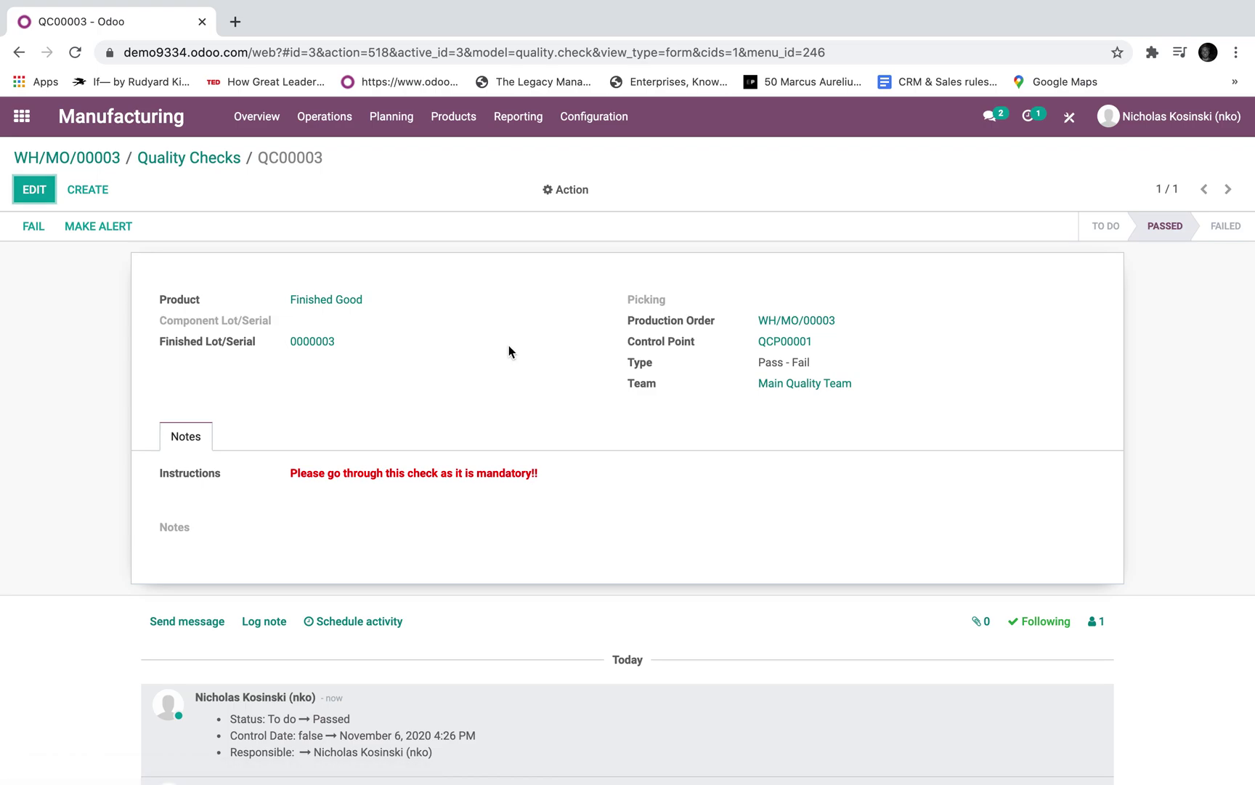
pyautogui.scroll(-1, 534, 534)
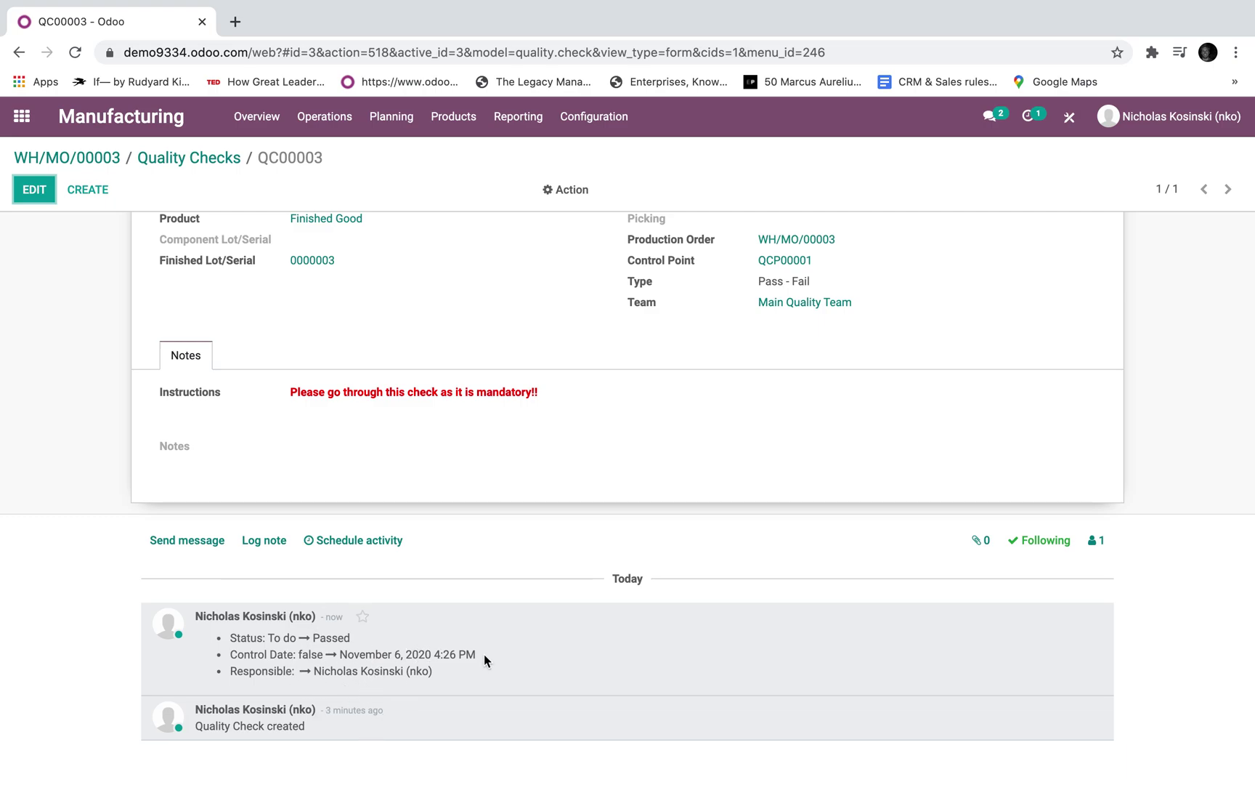
pyautogui.moveTo(484, 657); pyautogui.dragTo(375, 654)
pyautogui.scroll(1, 375, 653)
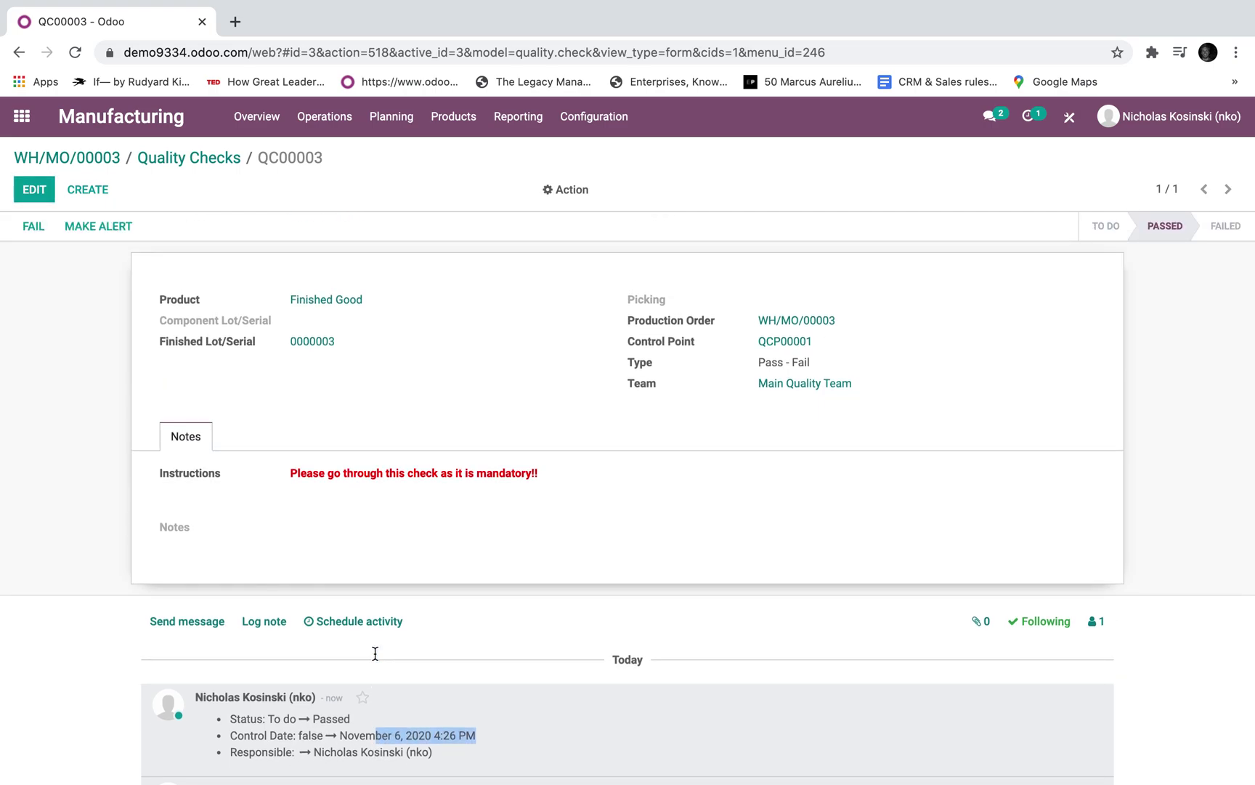
pyautogui.click(370, 658)
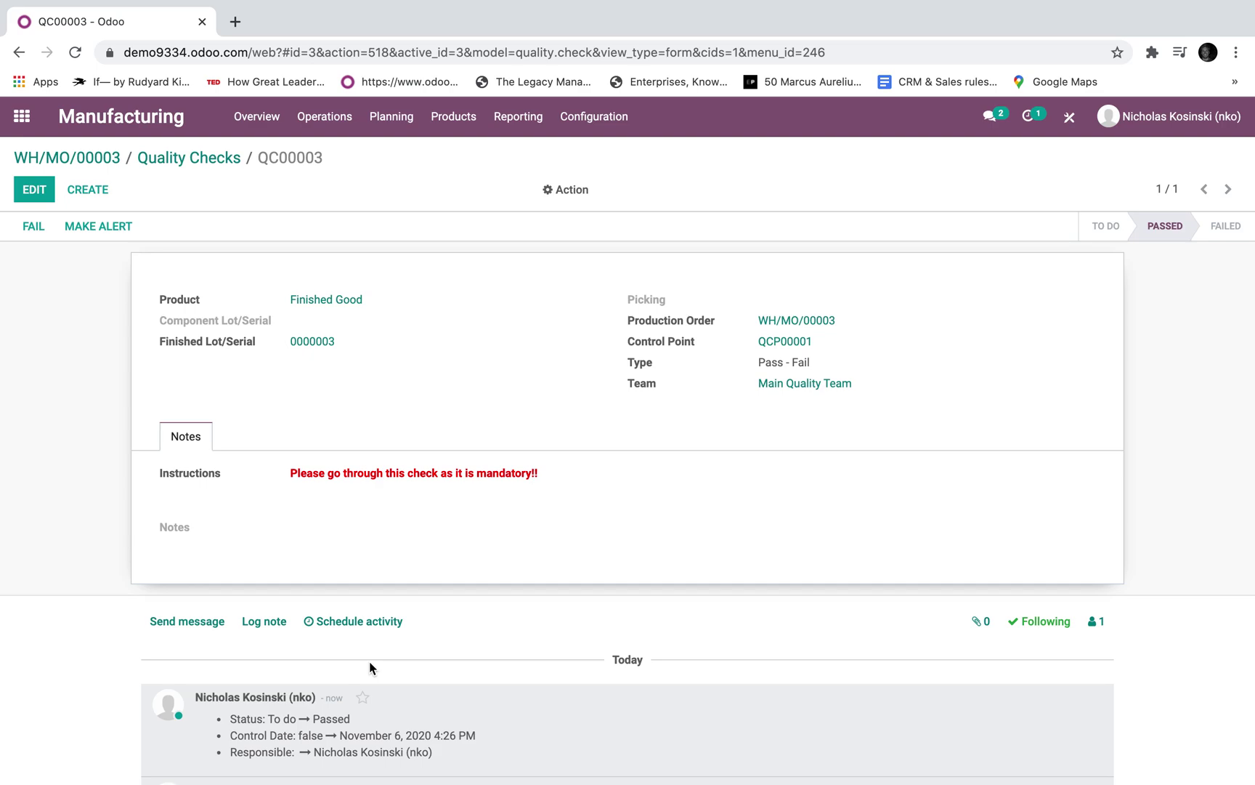
pyautogui.click(93, 158)
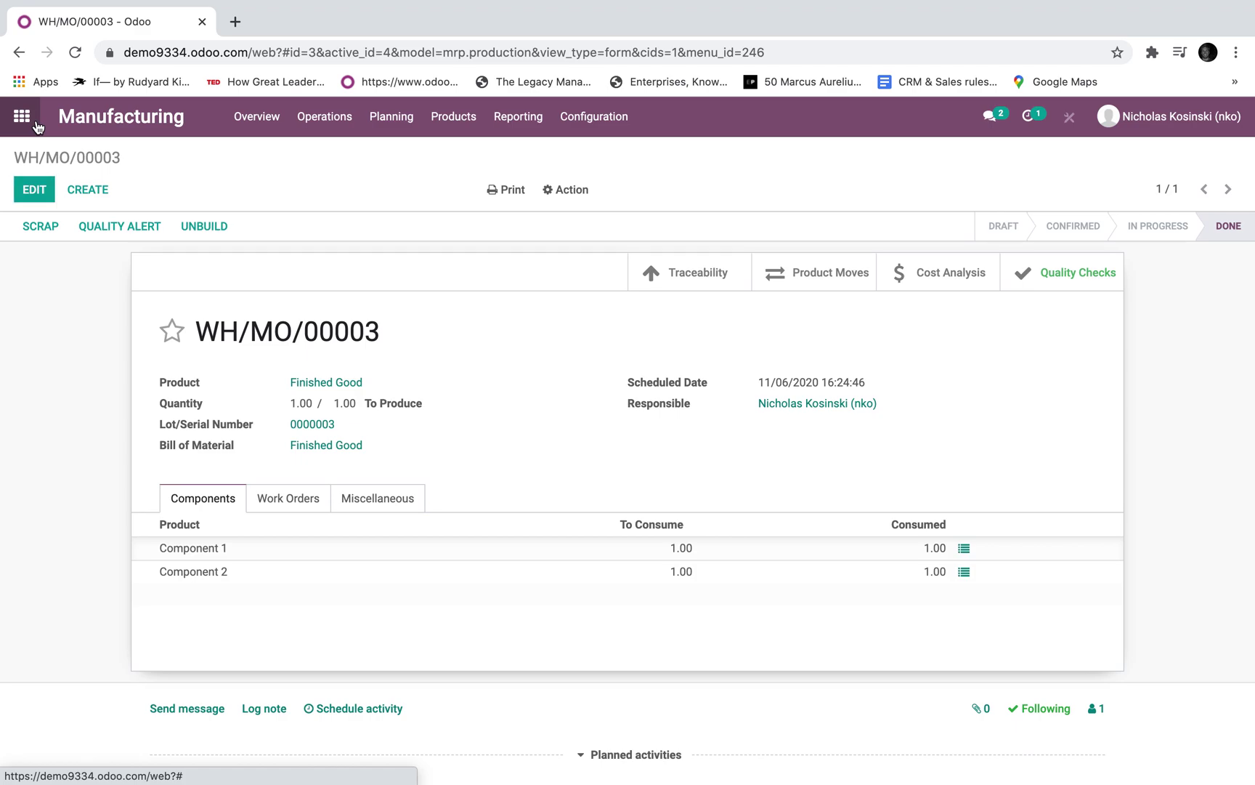
# Review the list of all quality checks in the Quality app
pyautogui.click(36, 125)
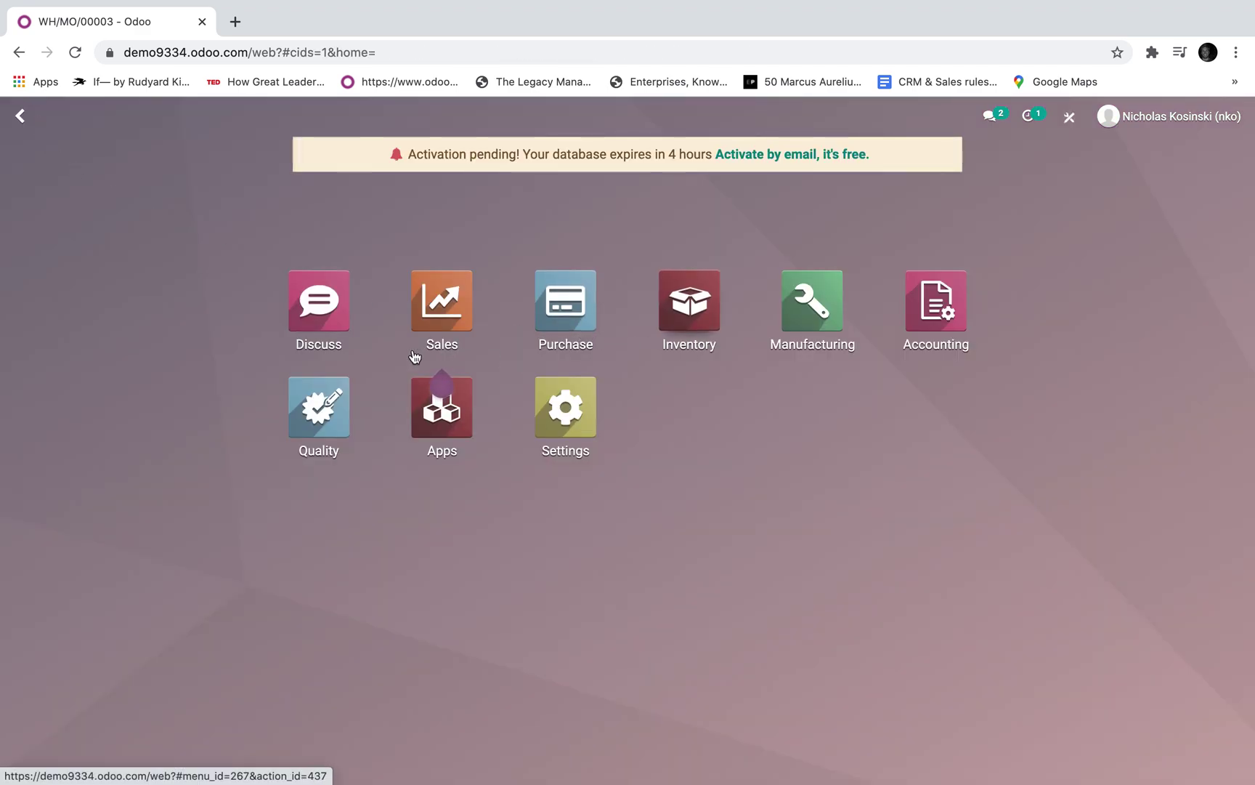
pyautogui.click(319, 407)
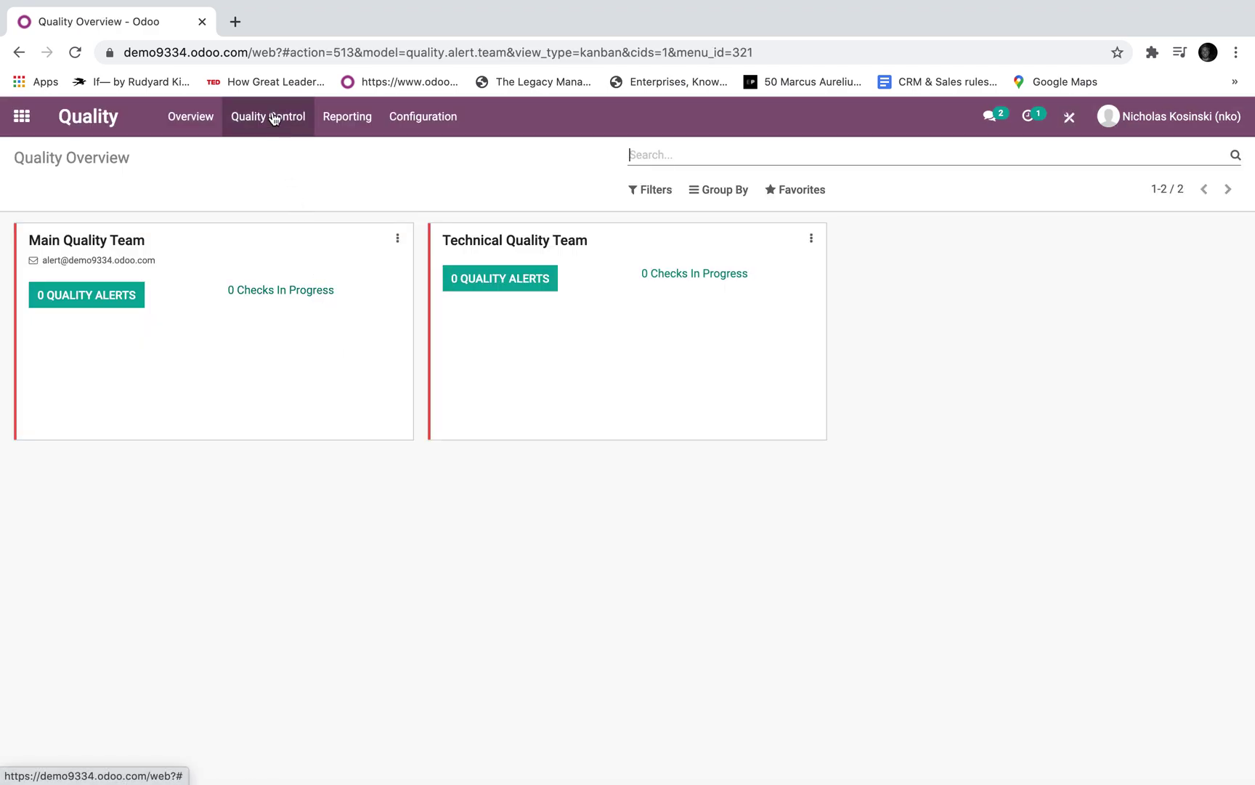
pyautogui.click(270, 118)
pyautogui.click(274, 174)
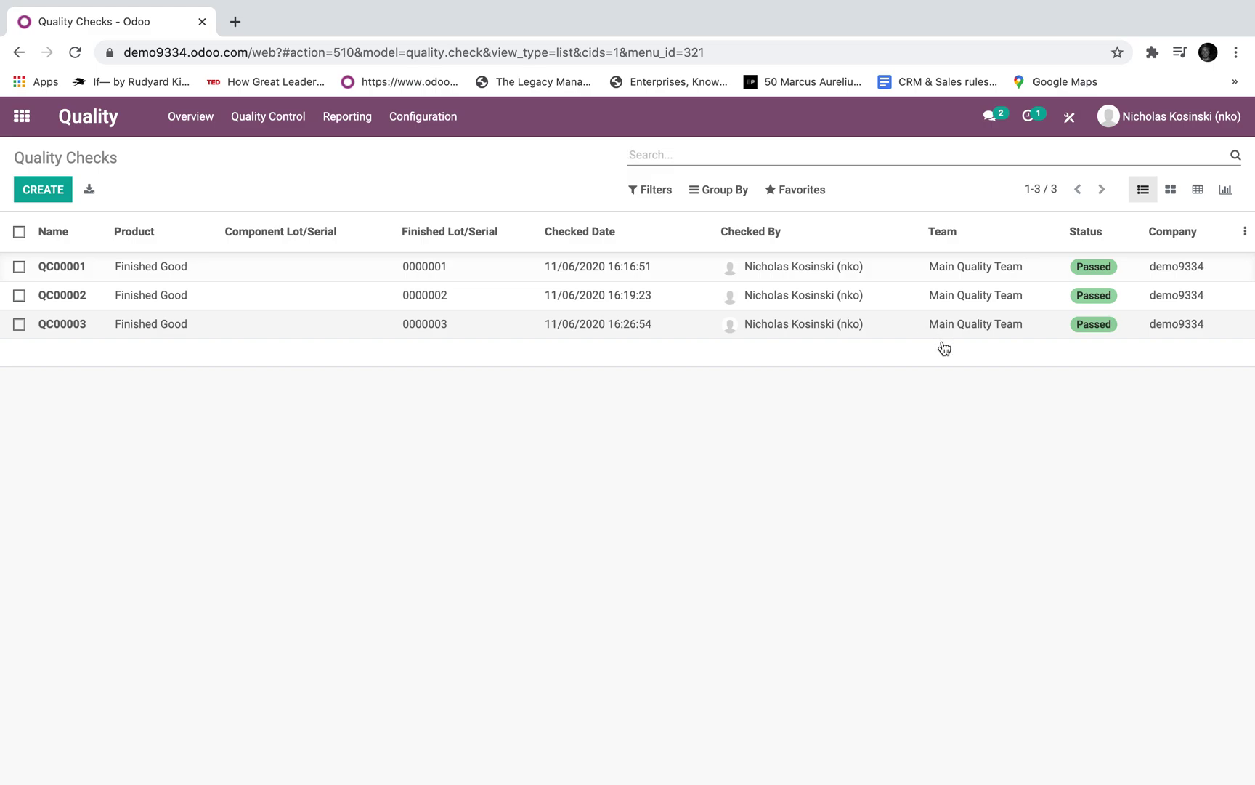
# Bring up the Quality Control Points list, grouped under Main Quality Team
pyautogui.click(22, 118)
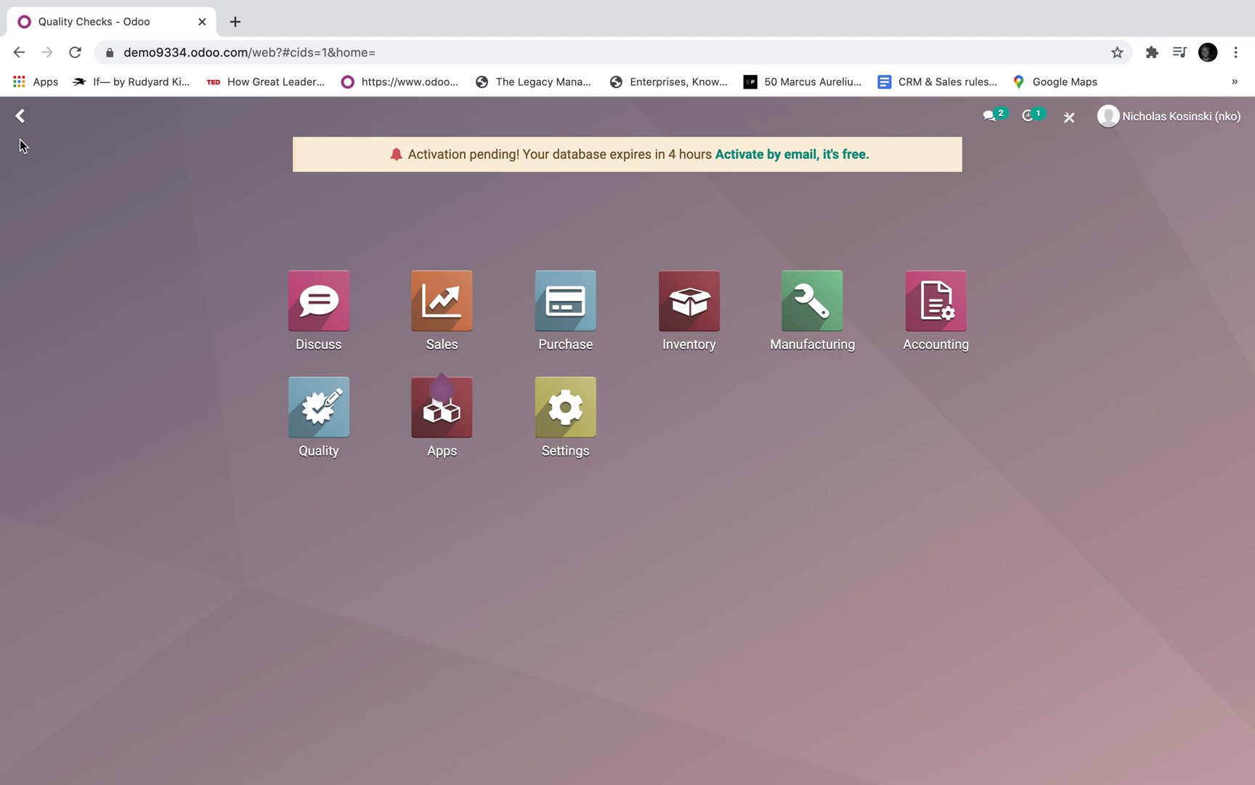
pyautogui.click(298, 418)
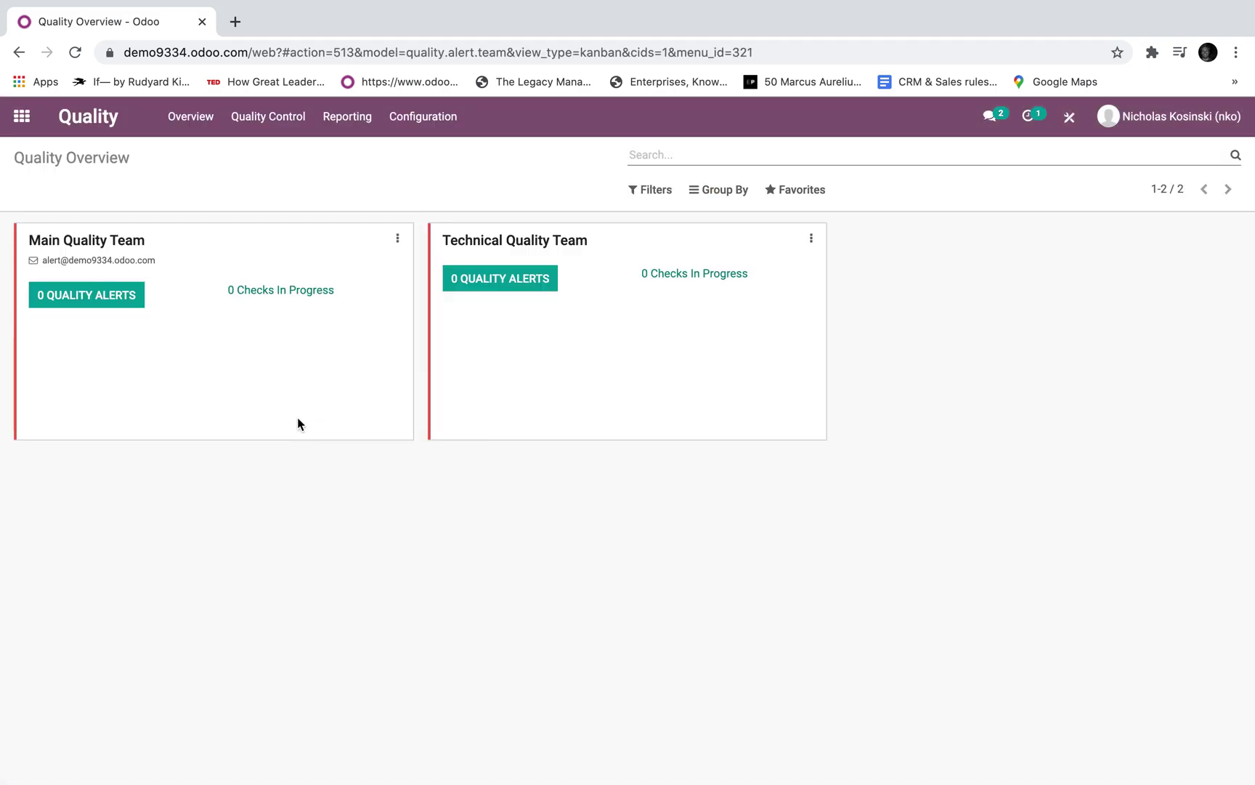
pyautogui.click(284, 117)
pyautogui.click(288, 153)
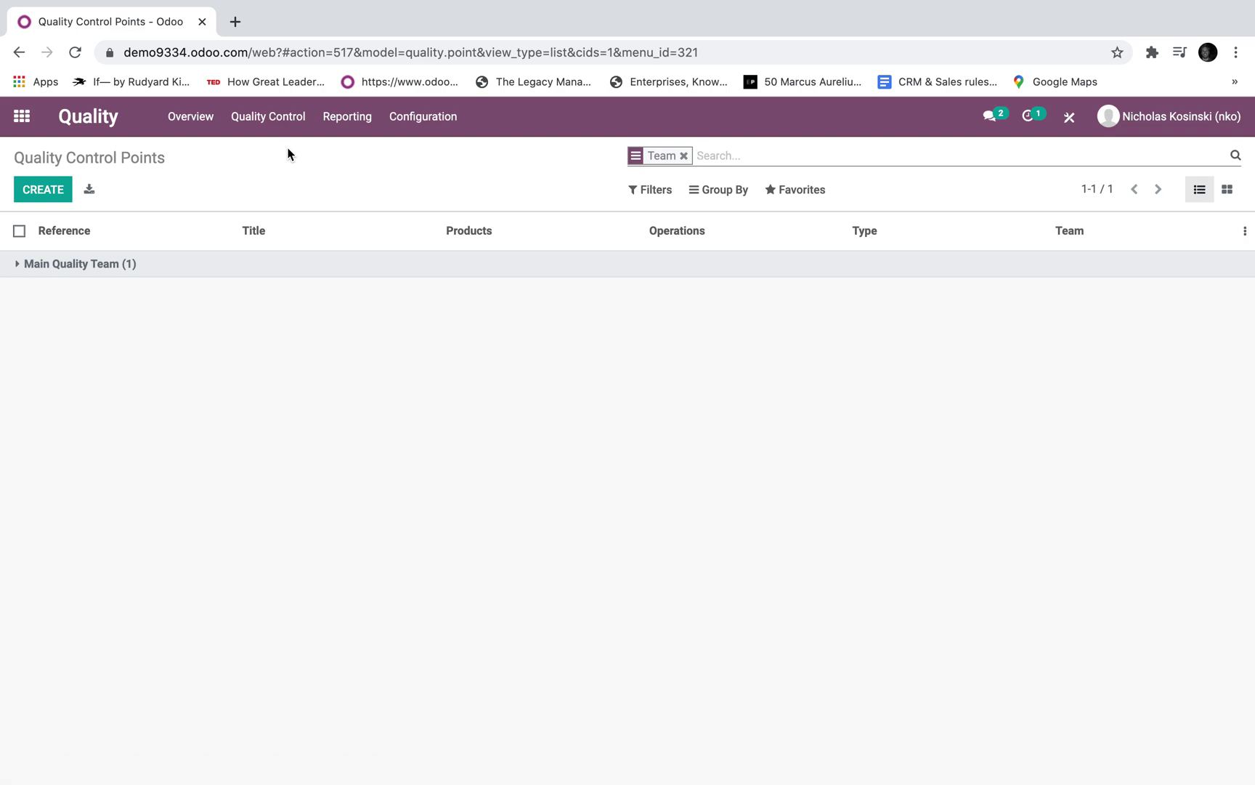
# Start a new control point for Product X on the Receipts operation
pyautogui.click(51, 193)
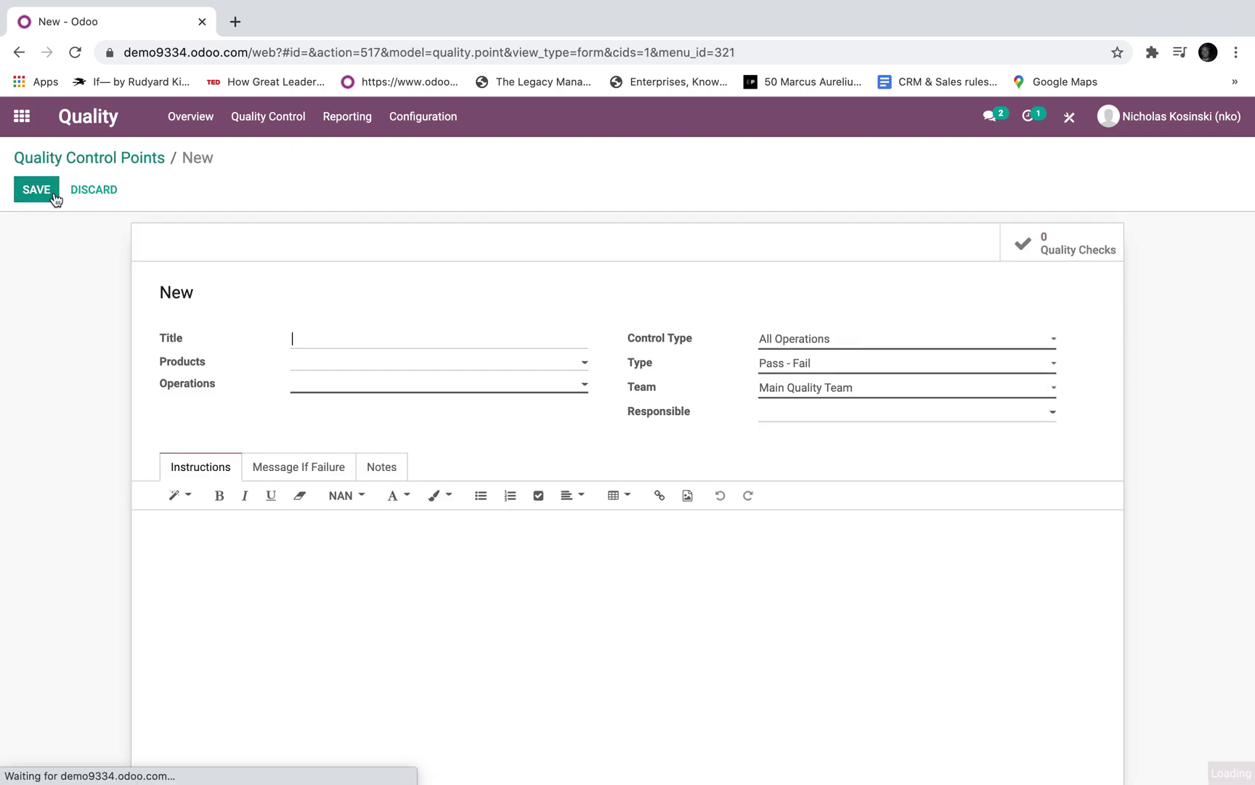
pyautogui.click(351, 365)
pyautogui.click(361, 445)
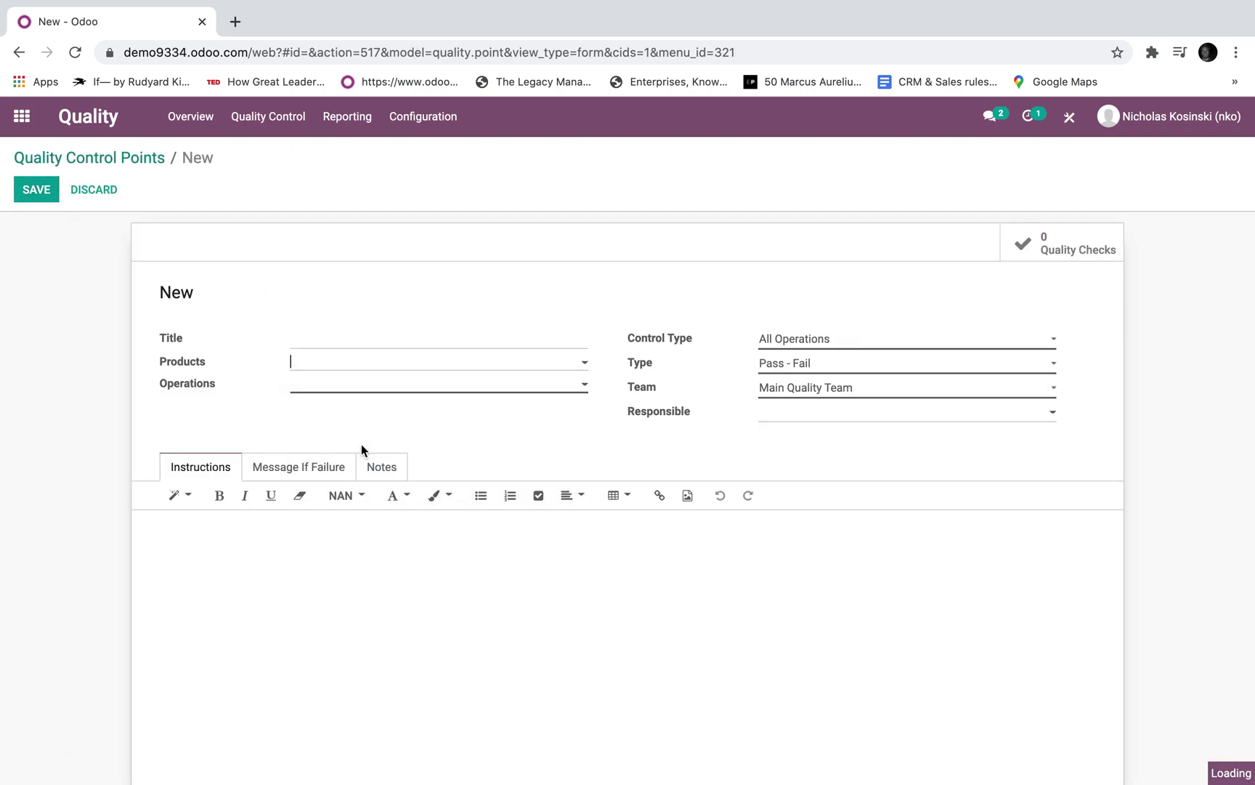
pyautogui.click(340, 387)
pyautogui.click(301, 411)
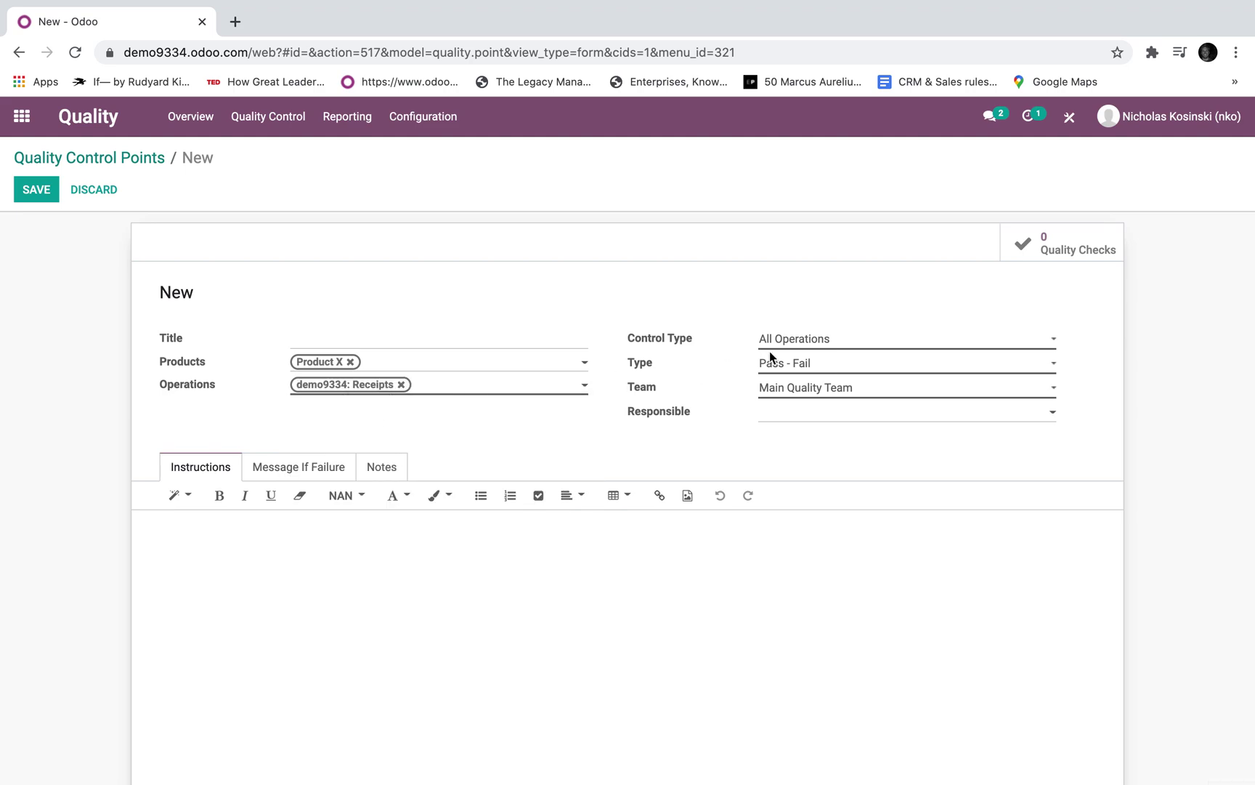
# Make it a Measure check with norm 1.00 mm and tolerance 0.75 to 1.25, then save
pyautogui.click(822, 345)
pyautogui.click(821, 346)
pyautogui.click(821, 358)
pyautogui.click(826, 379)
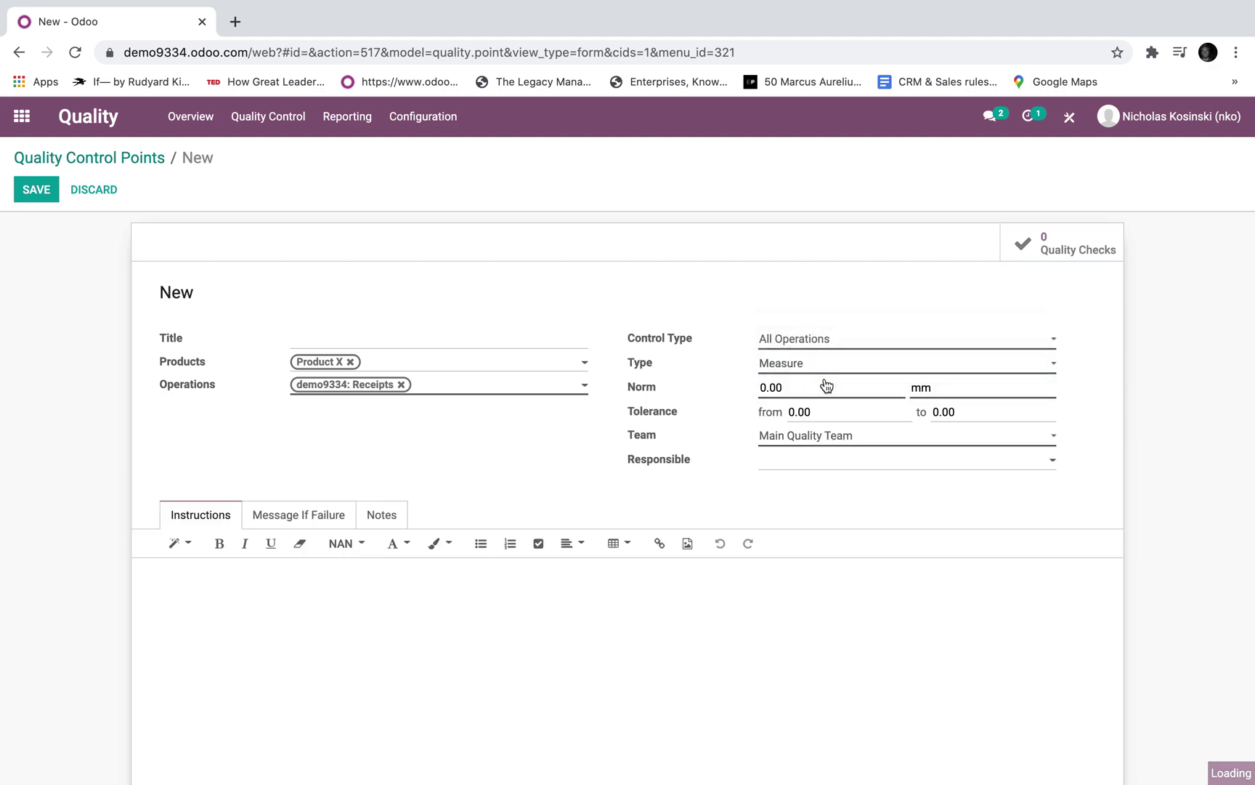
pyautogui.click(864, 385)
pyautogui.write('1')
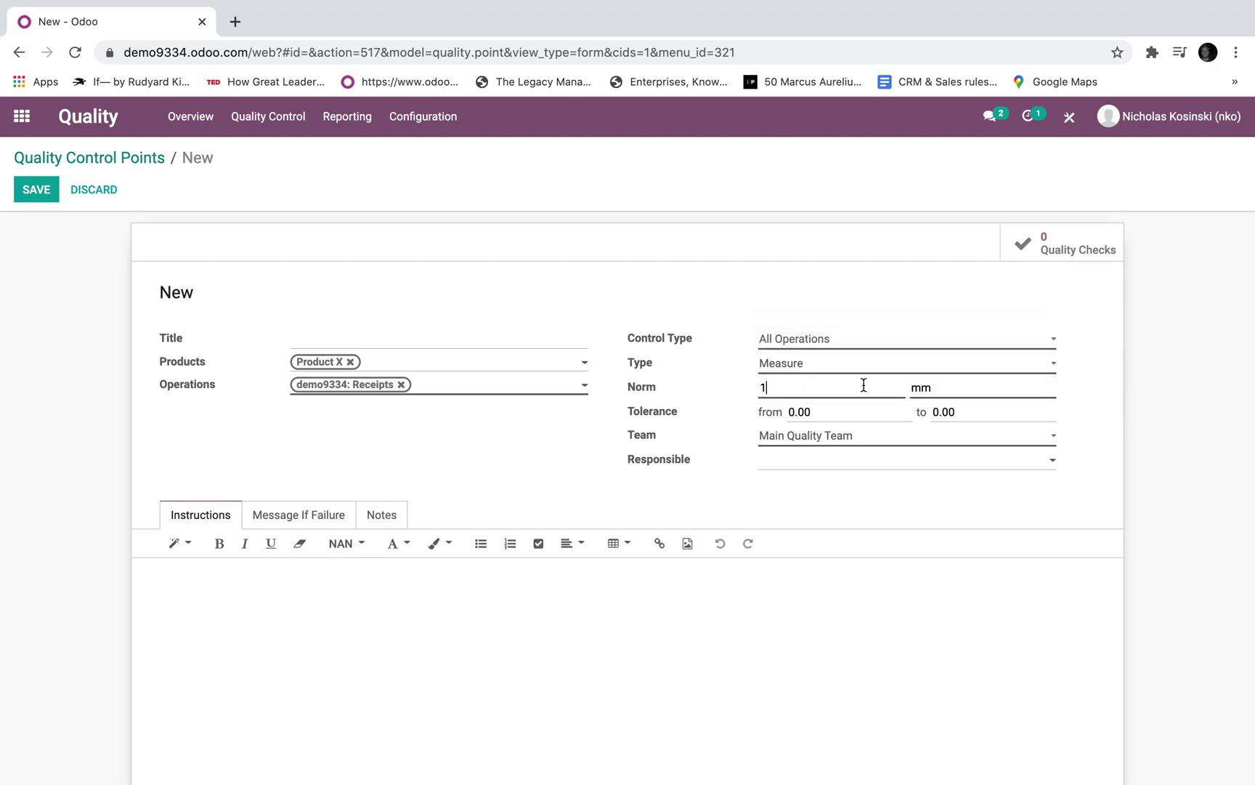
pyautogui.click(874, 412)
pyautogui.write('.75')
pyautogui.click(999, 417)
pyautogui.write('1.25')
pyautogui.click(37, 191)
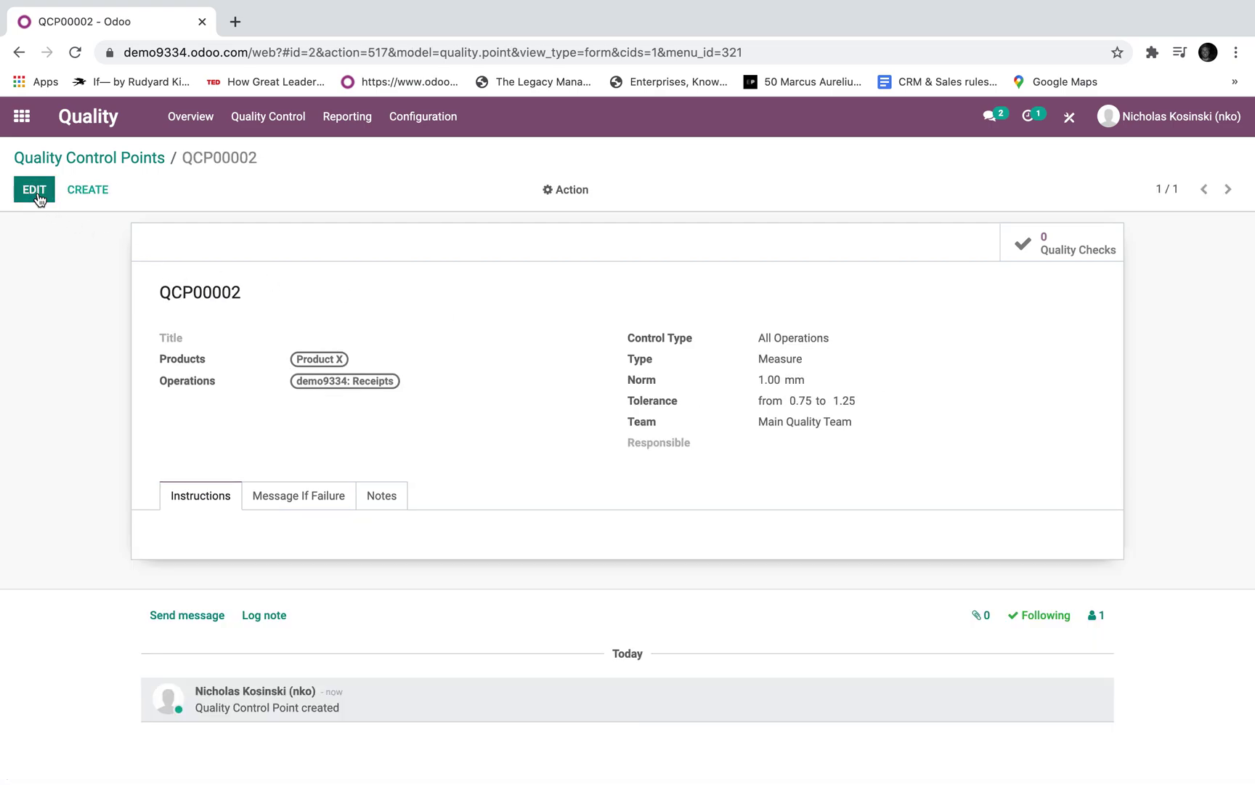
# Create a request for quotation in Purchase for the vendor with a Product X line
pyautogui.click(23, 119)
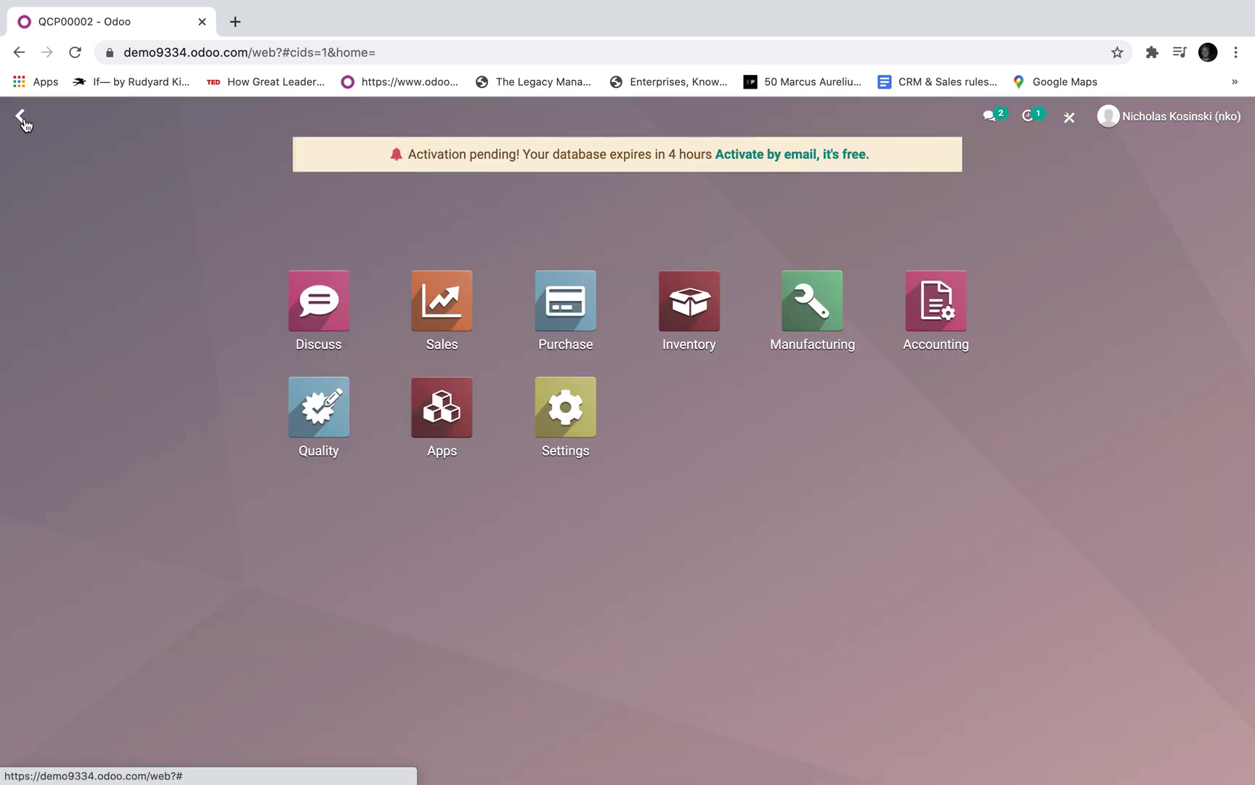
pyautogui.write('pu')
pyautogui.press('Return')
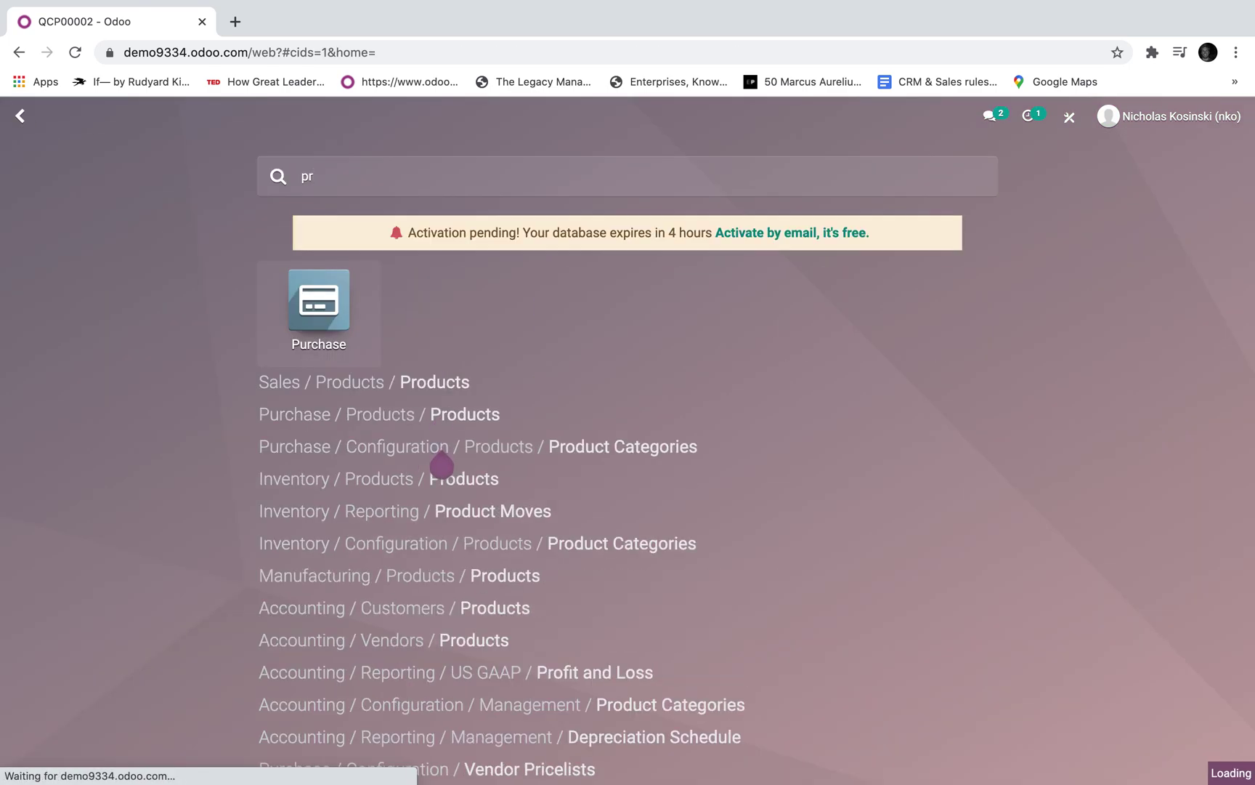
pyautogui.click(43, 190)
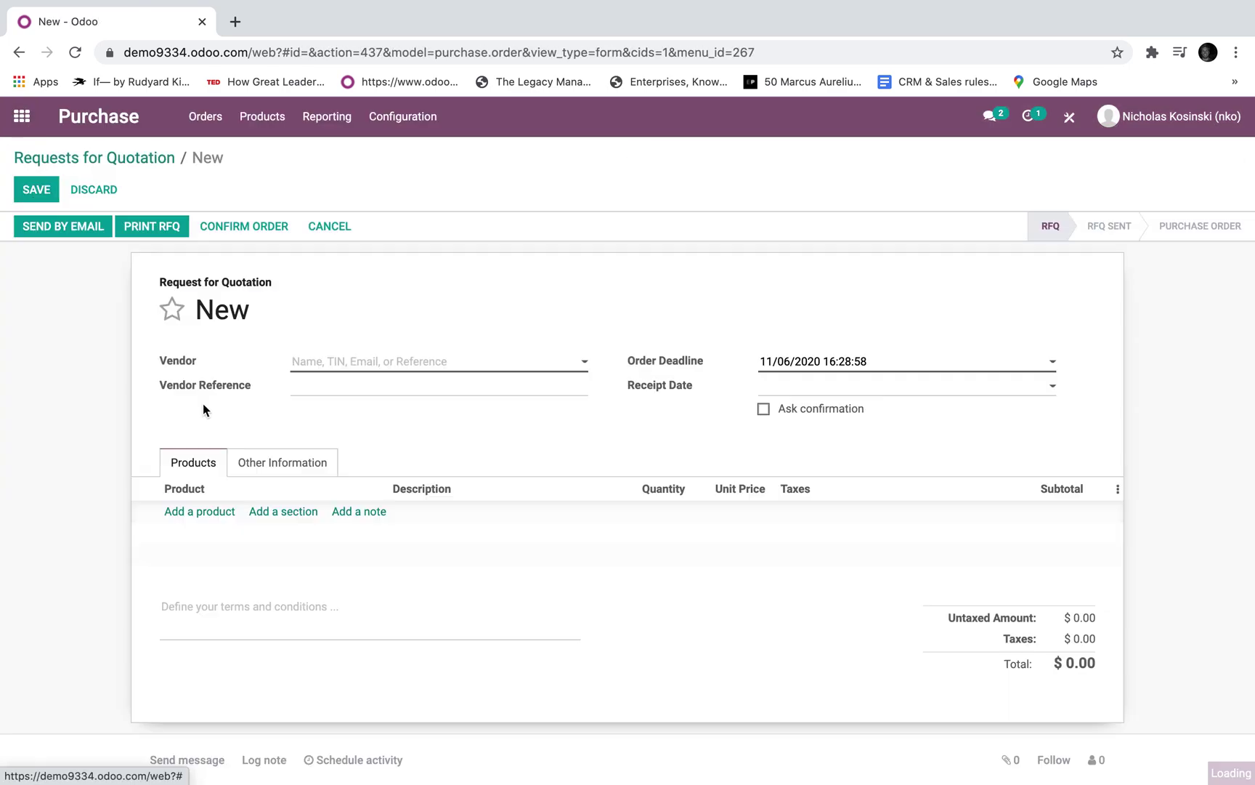
pyautogui.click(325, 363)
pyautogui.click(331, 388)
pyautogui.click(203, 513)
pyautogui.write('prod')
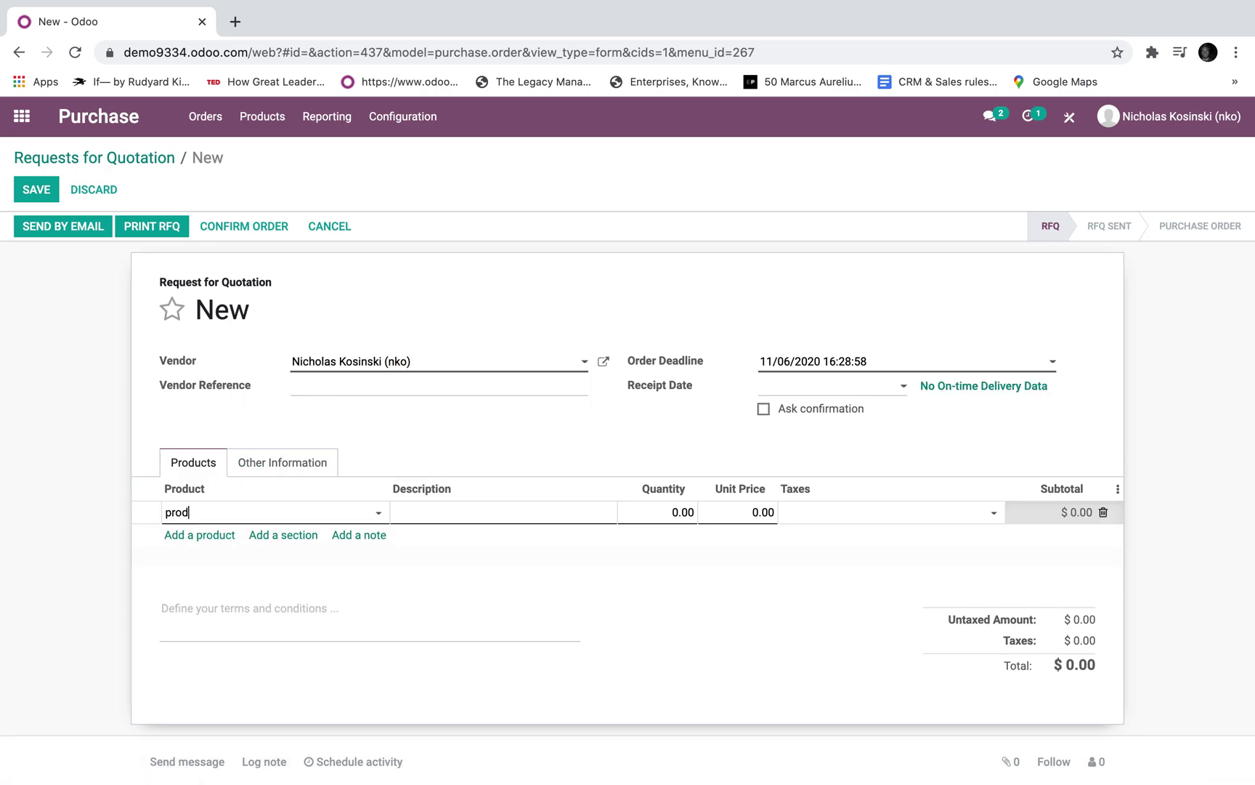
pyautogui.click(244, 545)
# Confirm the quotation as purchase order P00002 for one Product X at 125
pyautogui.click(31, 197)
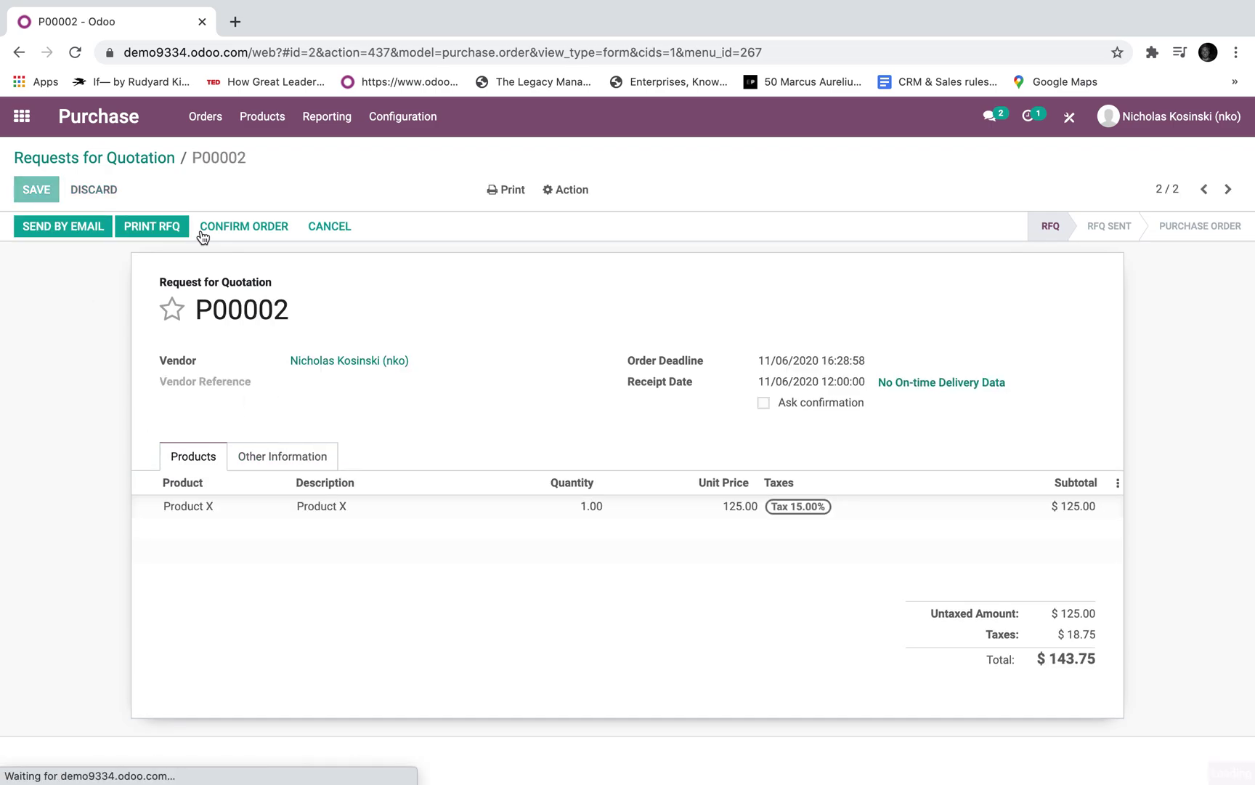
pyautogui.click(202, 230)
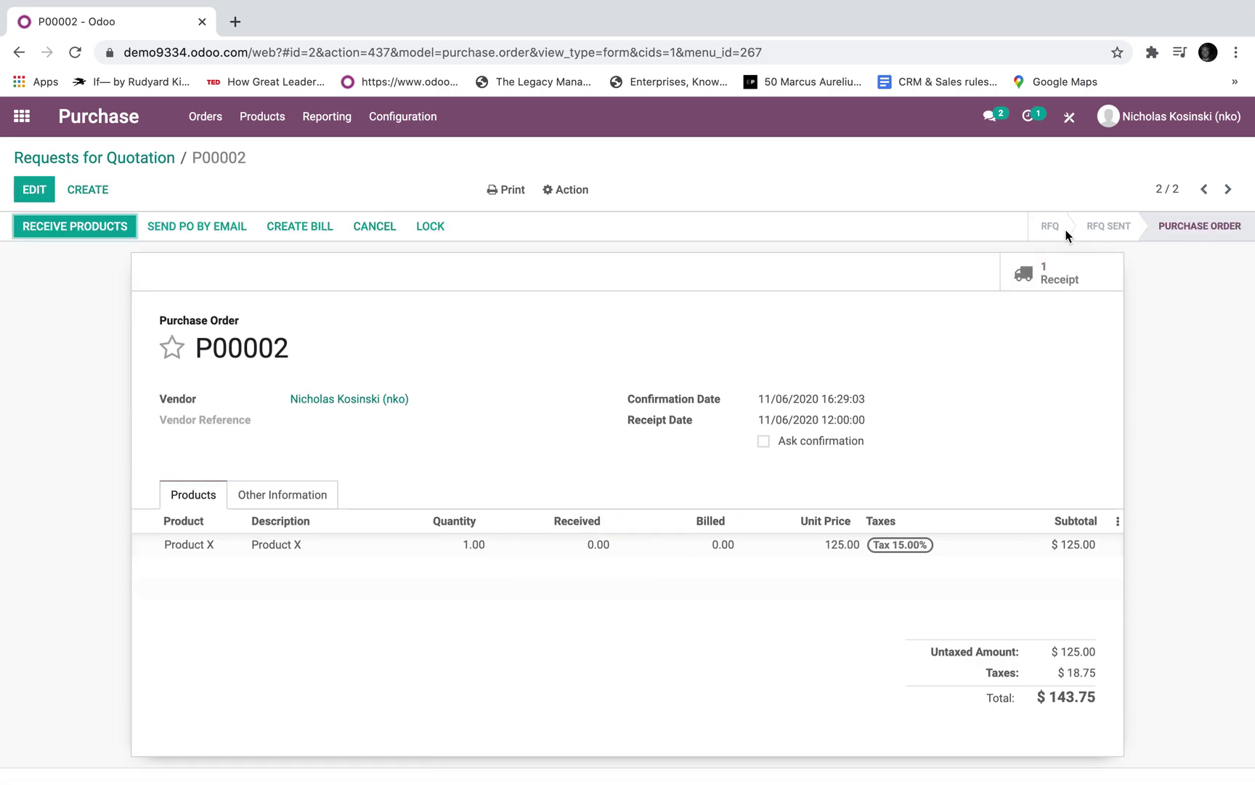
pyautogui.click(22, 116)
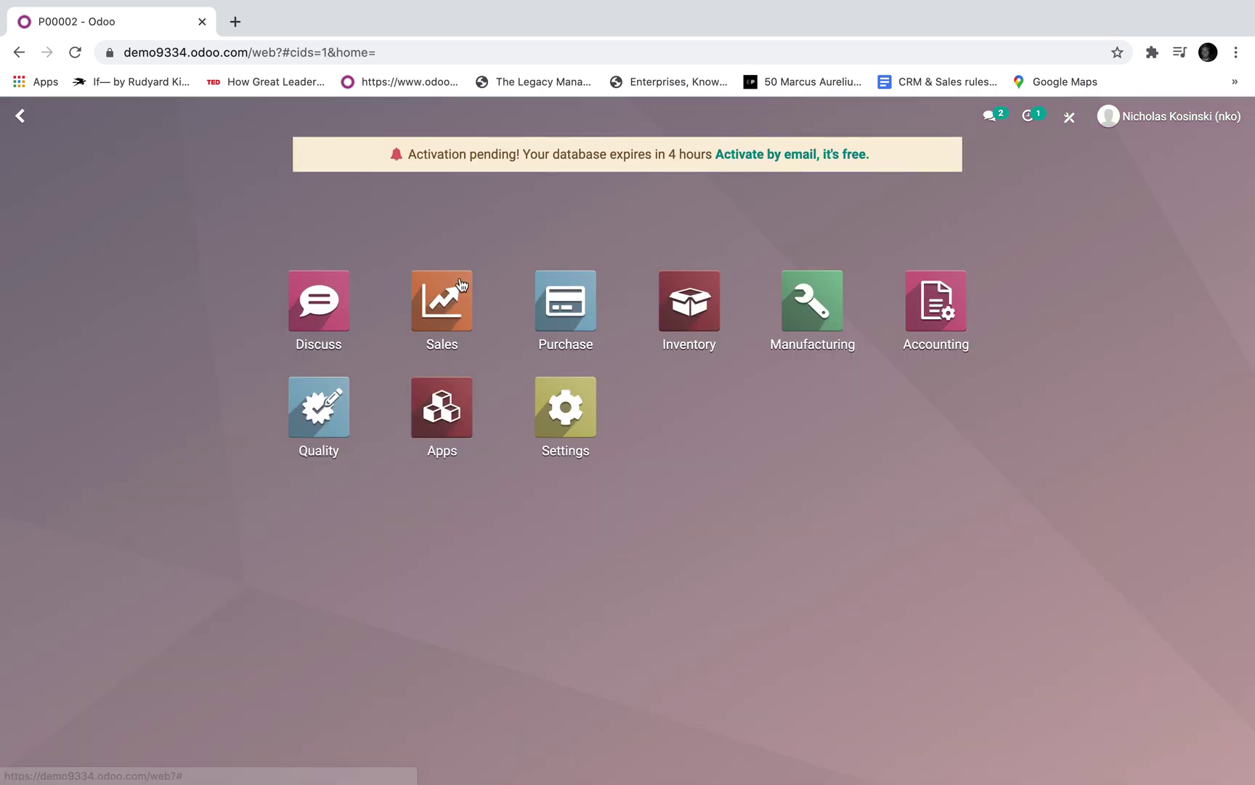
pyautogui.click(699, 319)
# Open receipt WH/IN/00002 and validate it as an immediate transfer
pyautogui.click(101, 285)
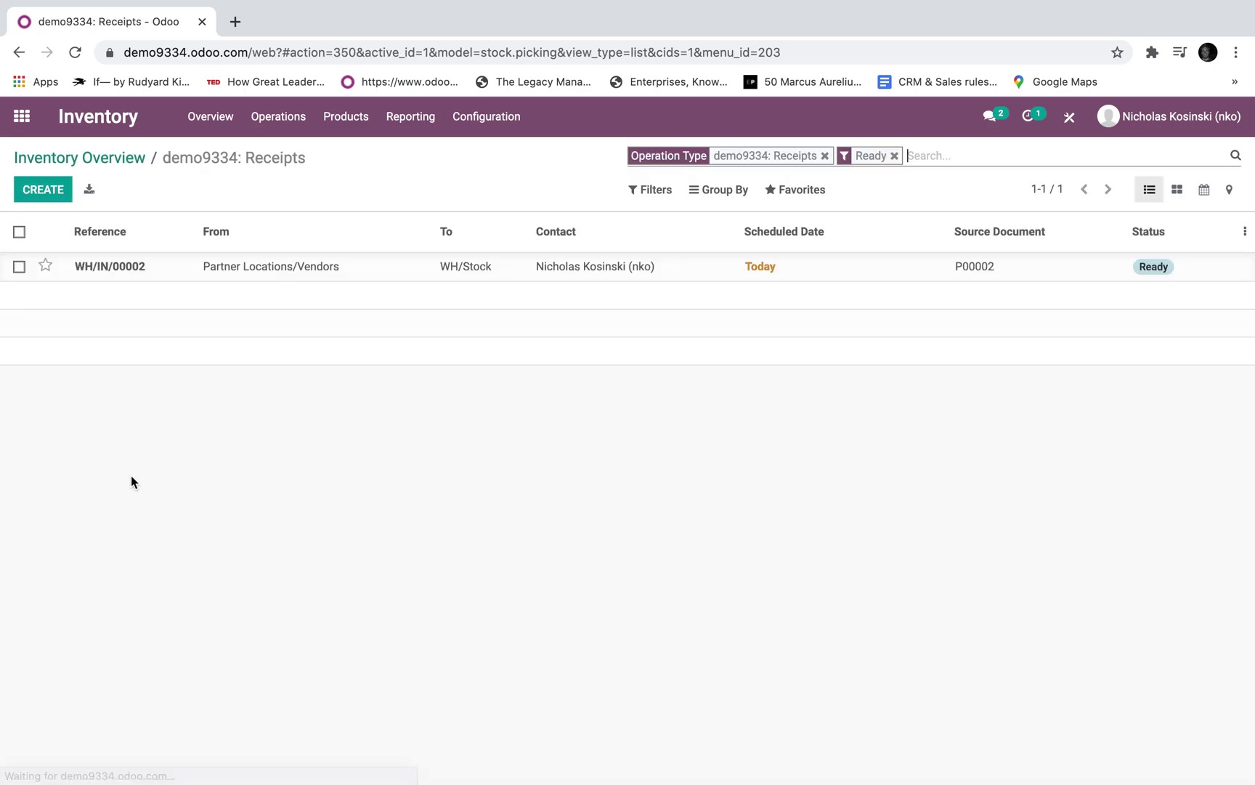
pyautogui.click(203, 275)
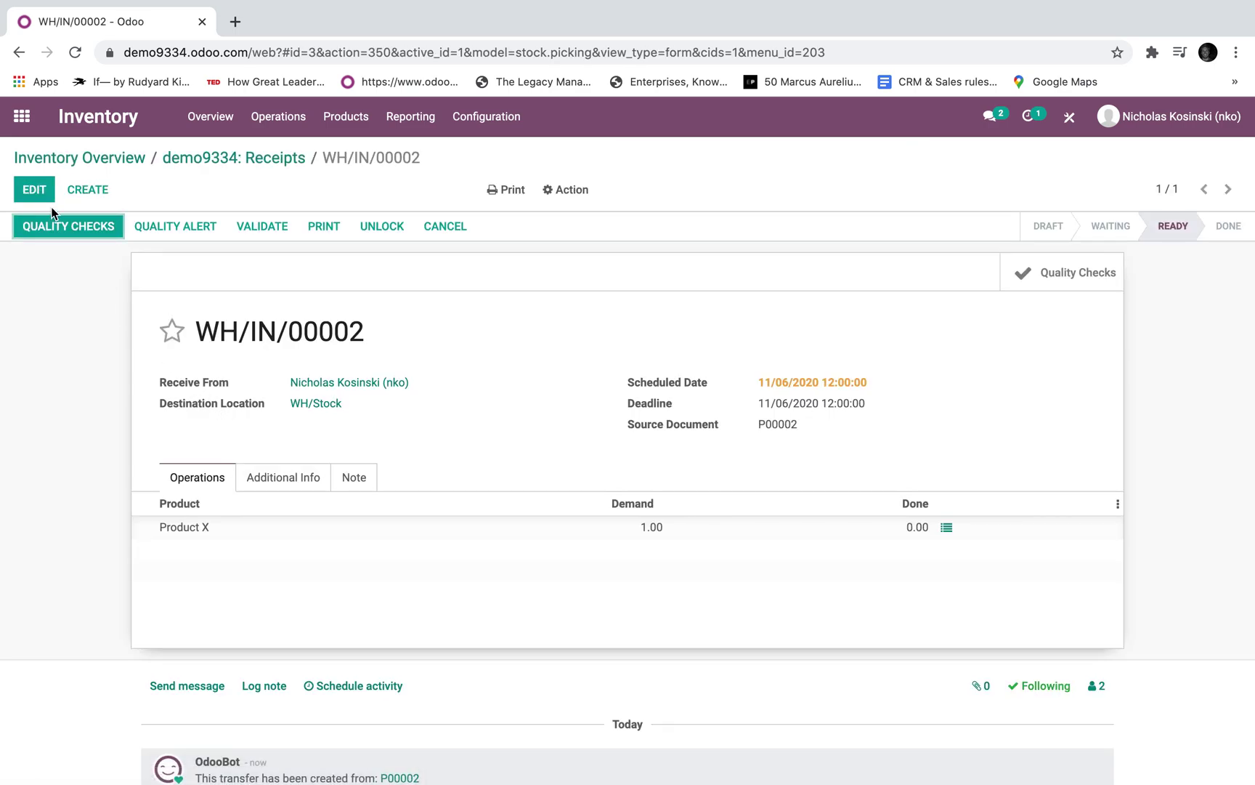
pyautogui.click(275, 231)
pyautogui.click(261, 276)
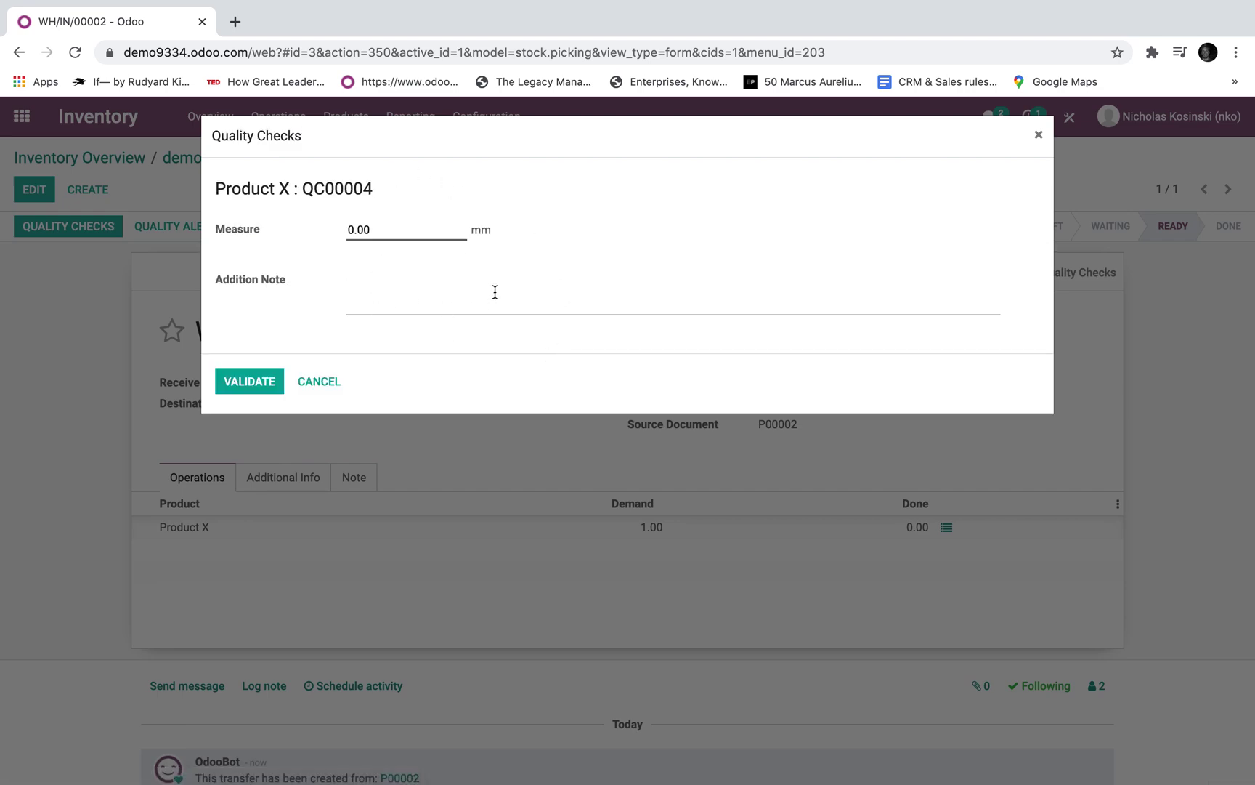
# Pass the receipt's quality check with a 1.10 mm measurement, then start a quality alert
pyautogui.moveTo(443, 231); pyautogui.dragTo(196, 226)
pyautogui.write('1.10')
pyautogui.click(259, 384)
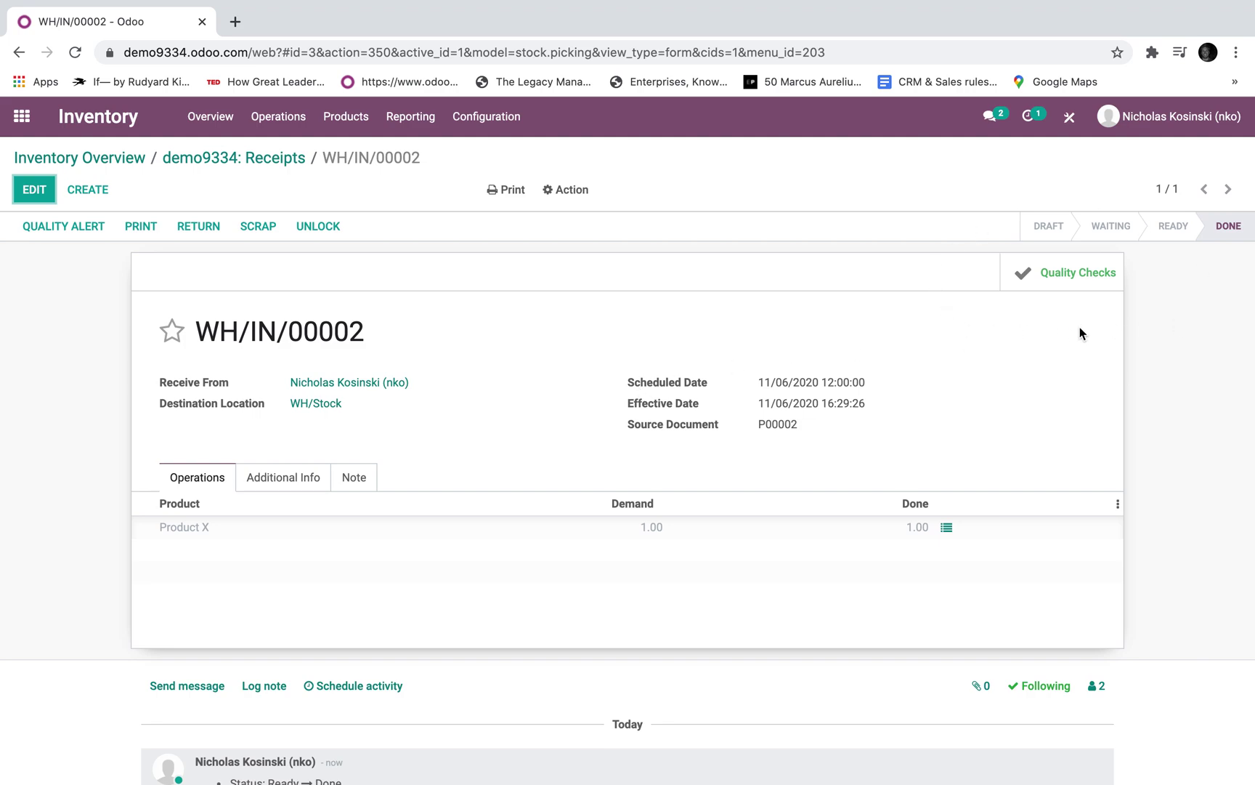
pyautogui.click(70, 218)
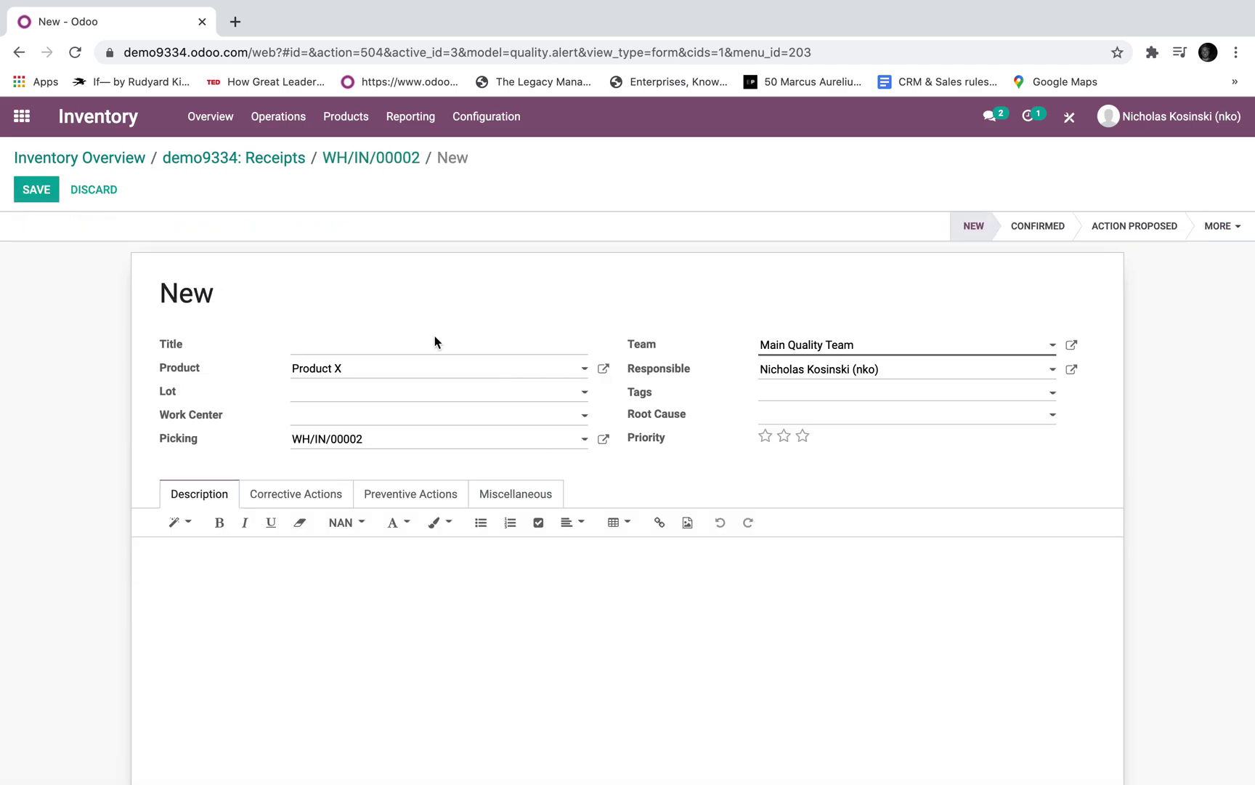
# Title the quality alert 'Issue with product', leaving lot and work center empty
pyautogui.click(434, 341)
pyautogui.write('Issue with product')
pyautogui.press('Tab')
pyautogui.click(324, 392)
pyautogui.click(320, 416)
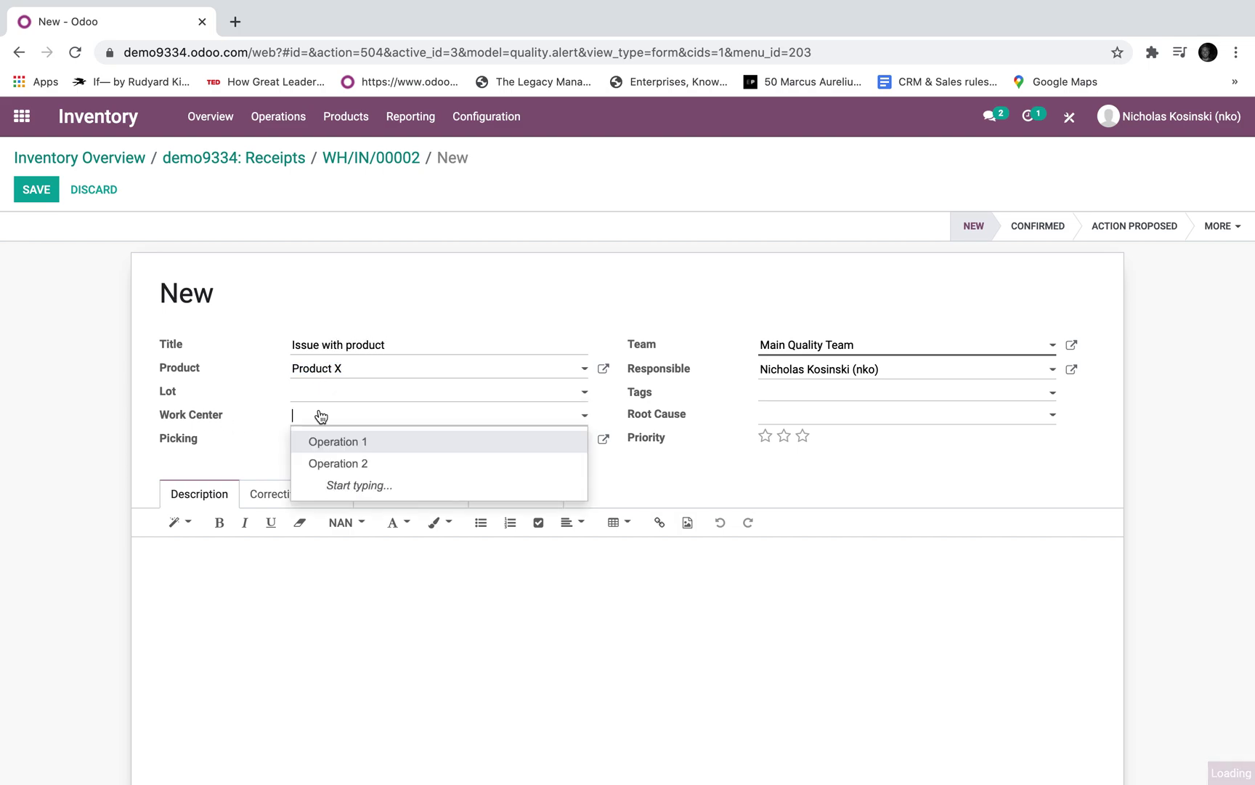
pyautogui.click(170, 438)
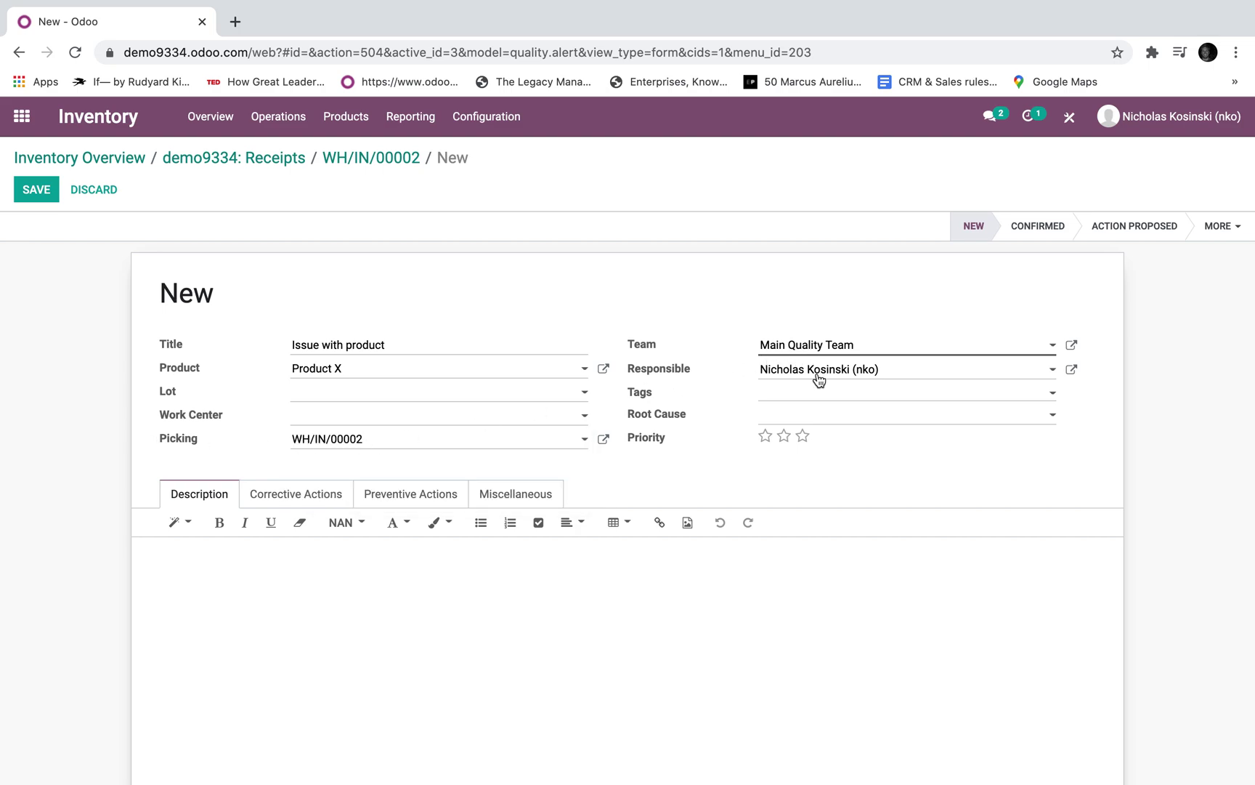
# Set root cause Workcenter Failure, describe checking the machinery, and save the alert
pyautogui.click(794, 419)
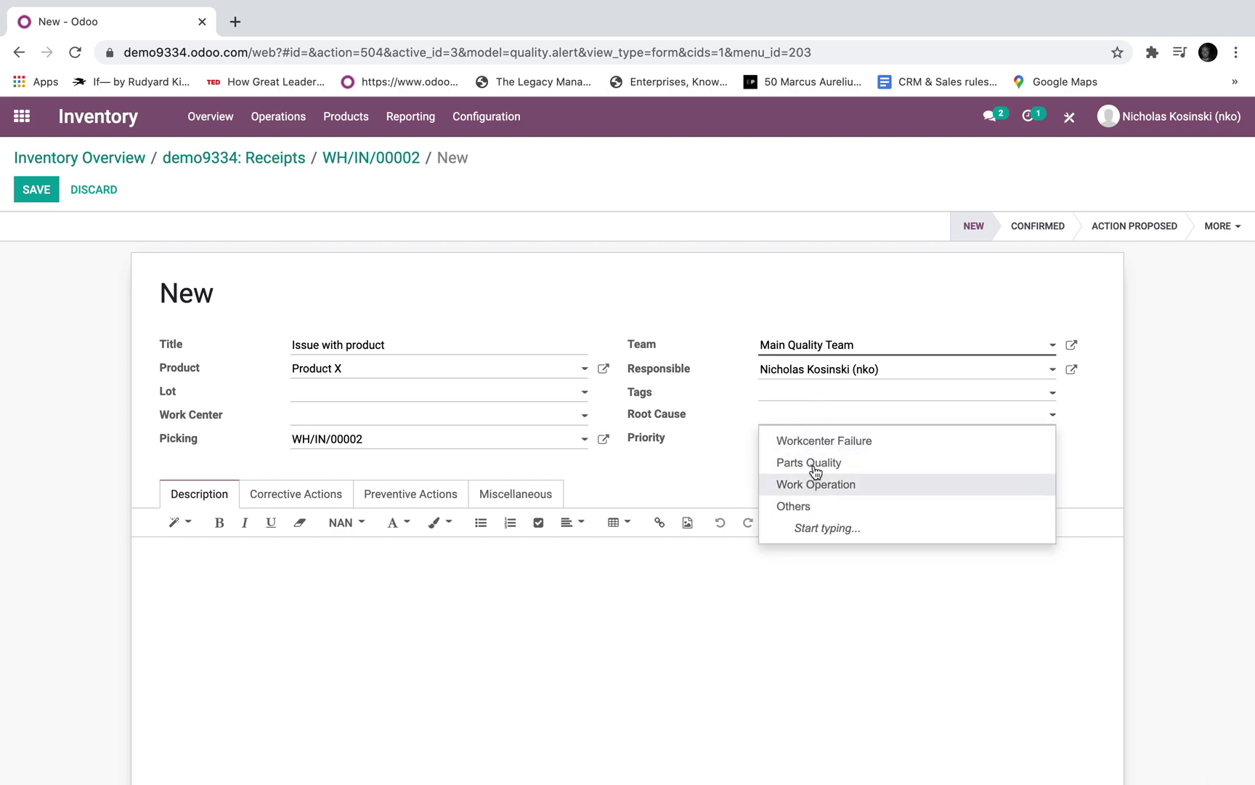
pyautogui.click(821, 451)
pyautogui.click(640, 606)
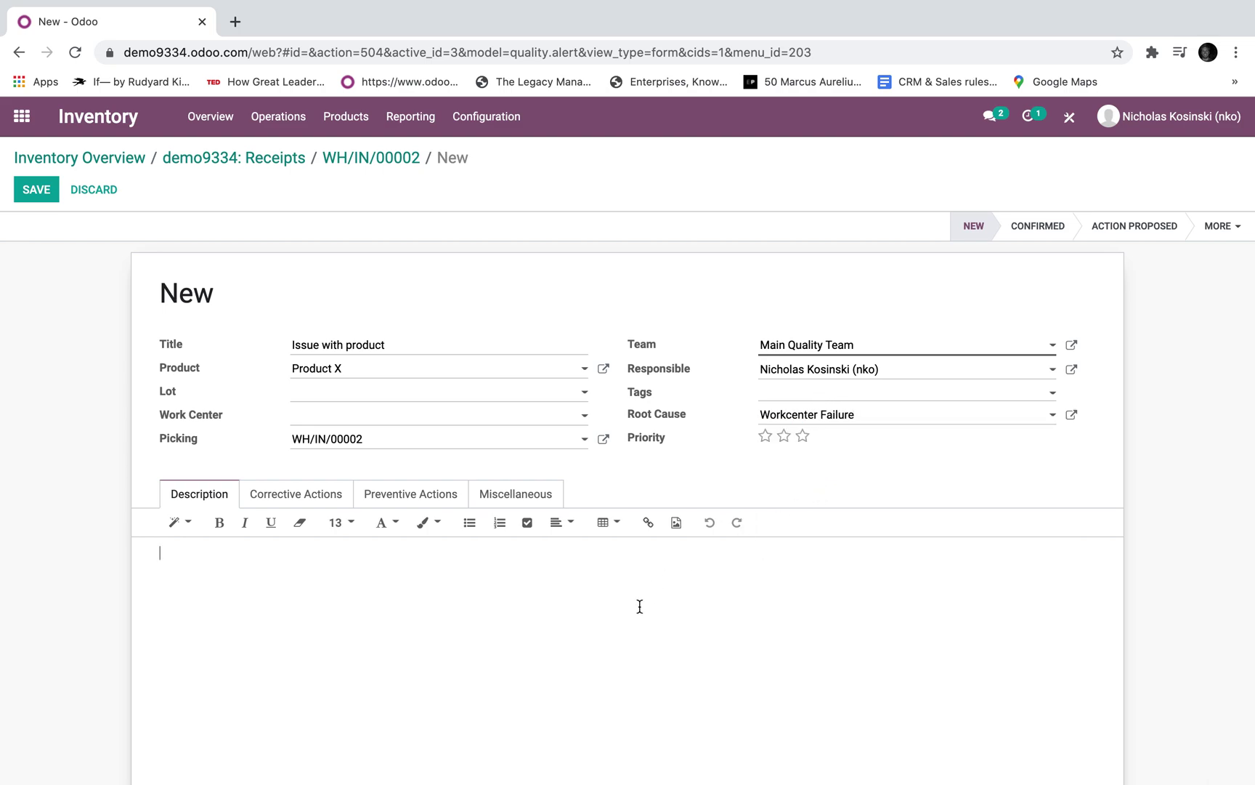
pyautogui.write('Please check the machinery.')
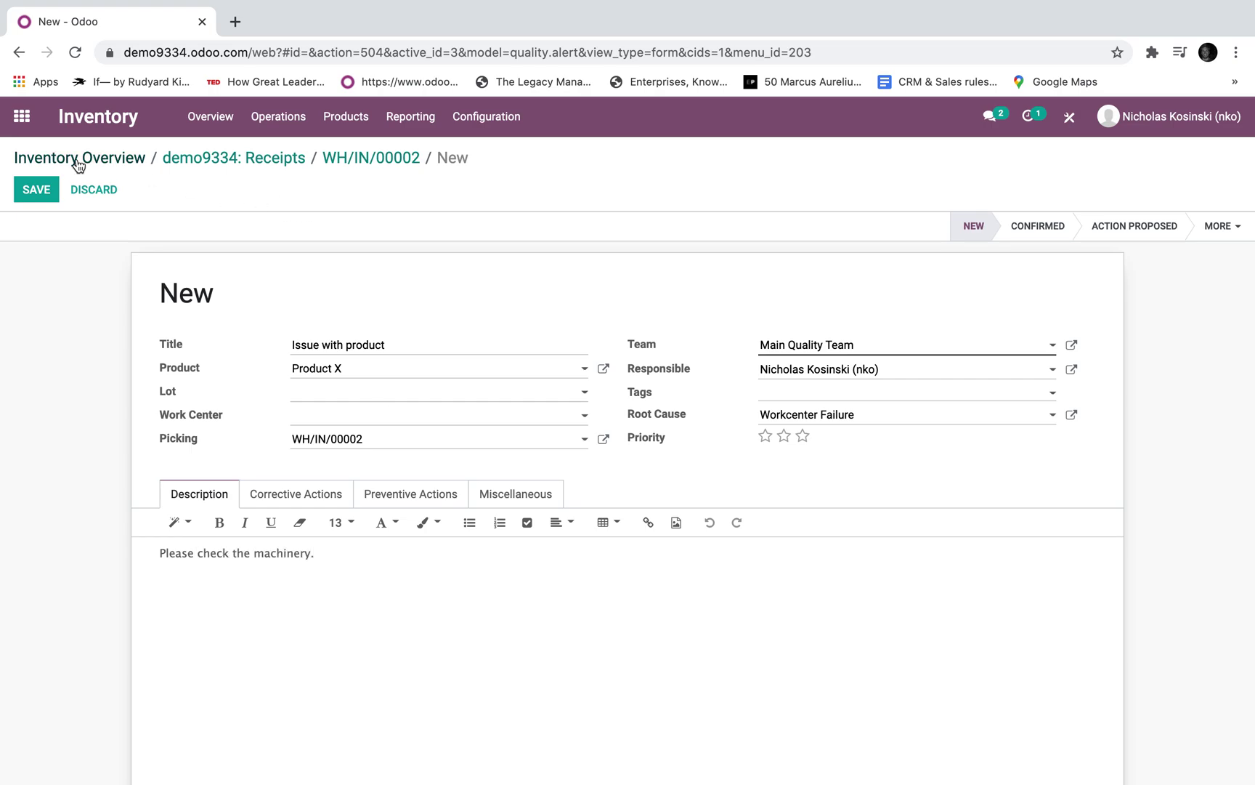
pyautogui.click(53, 180)
pyautogui.click(122, 158)
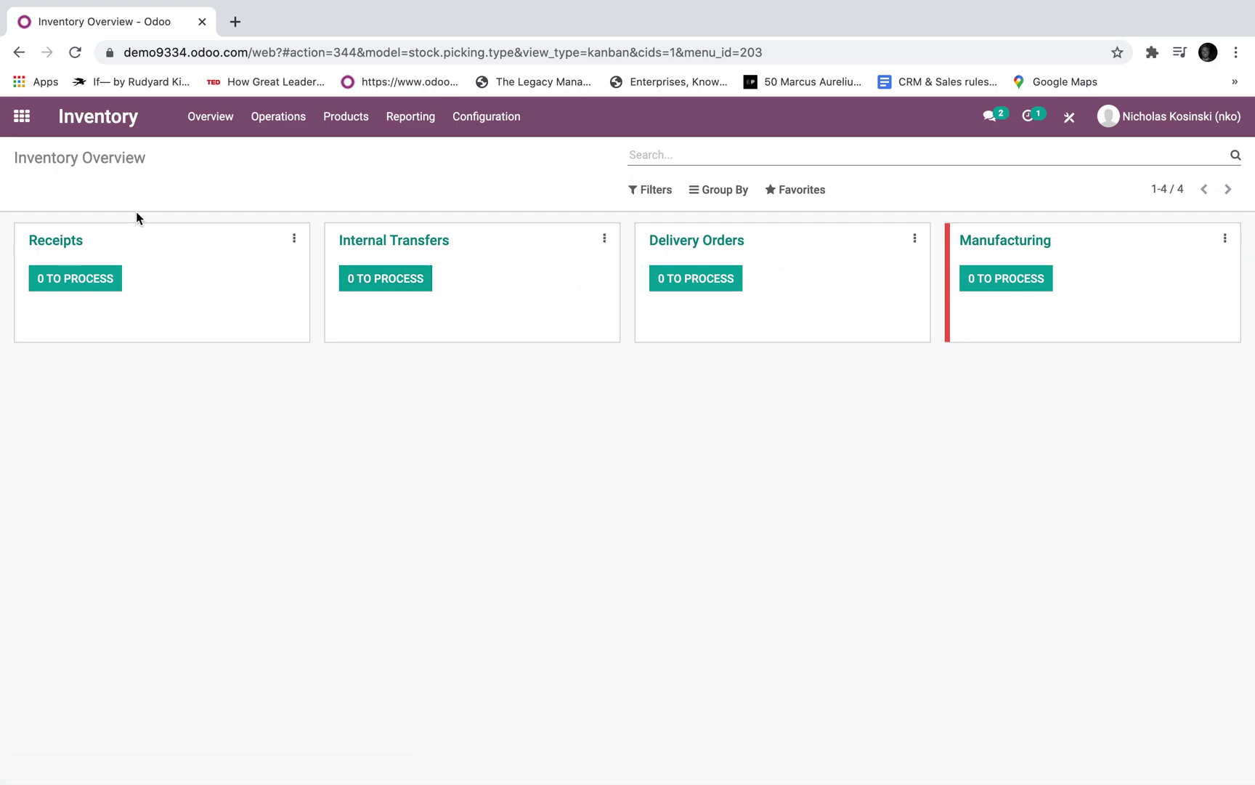
# Open quality alert QA00001 from the Main Quality Team's alerts
pyautogui.click(22, 131)
pyautogui.click(320, 434)
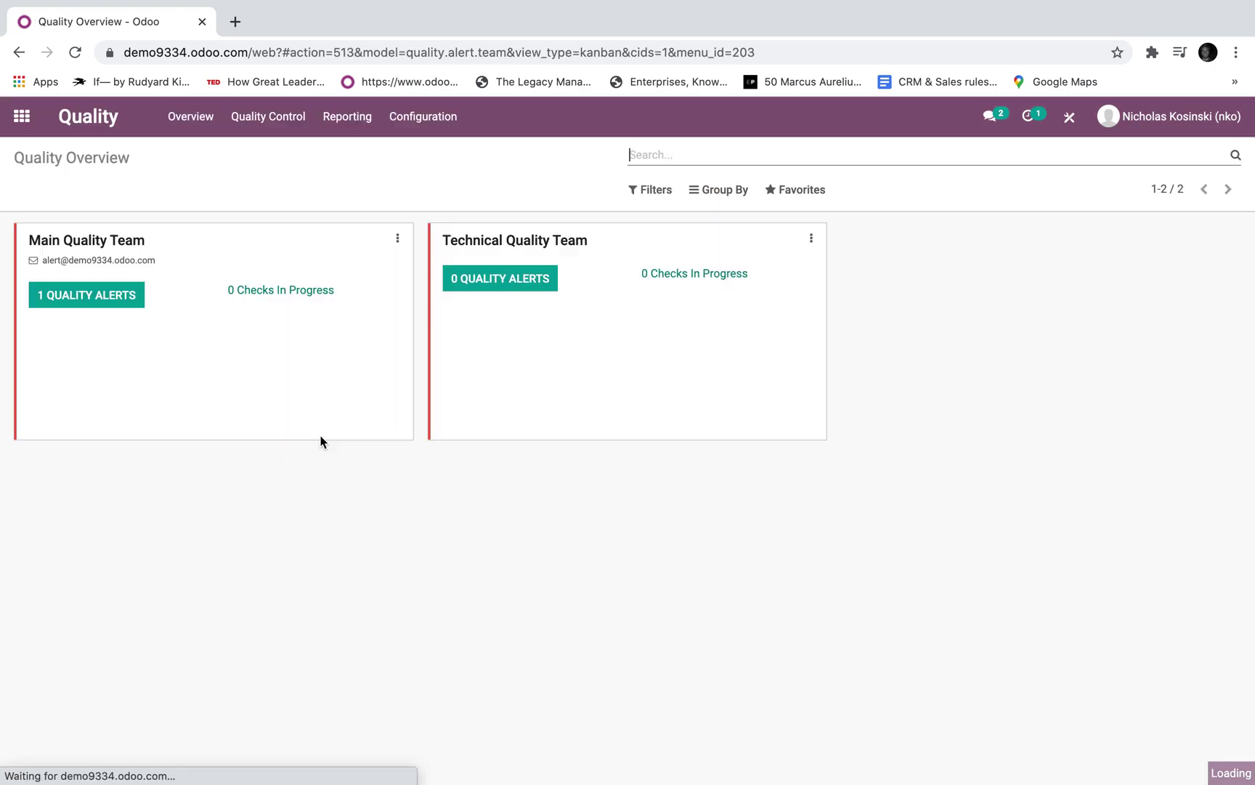
pyautogui.click(112, 303)
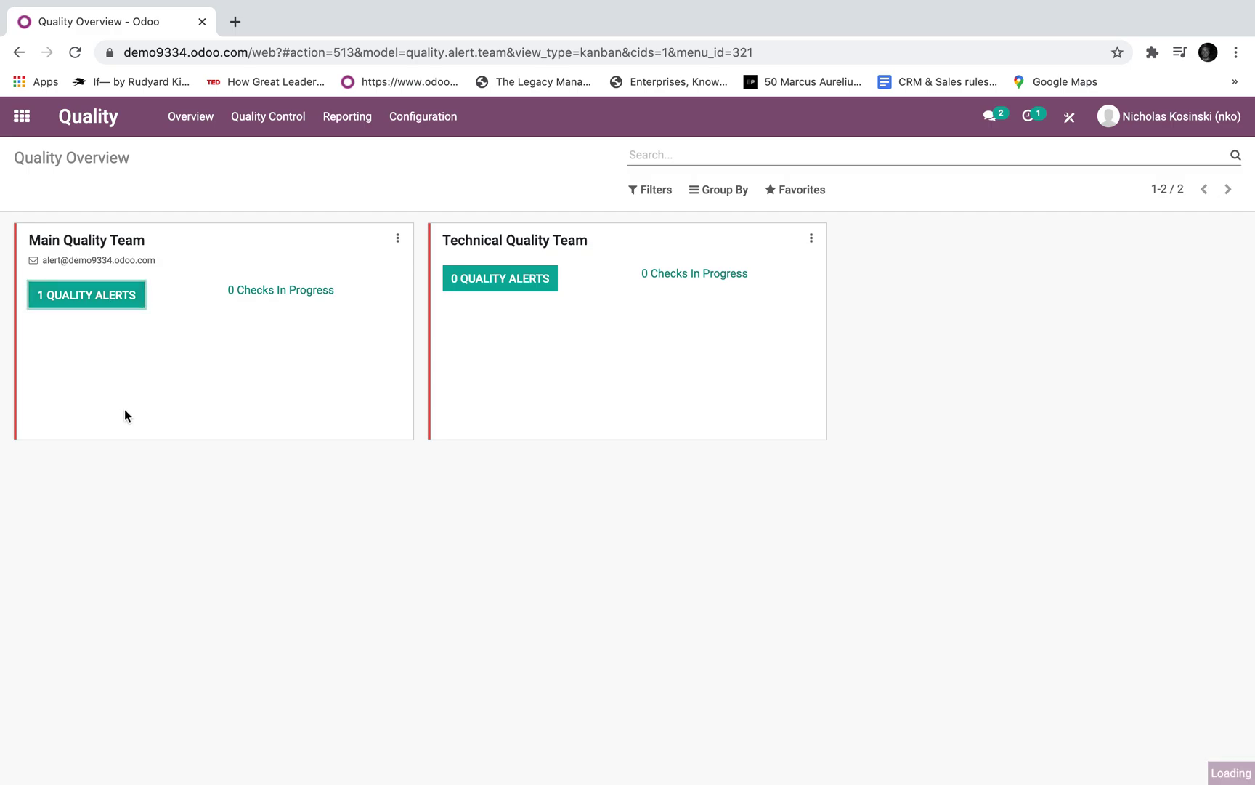
pyautogui.moveTo(62, 289); pyautogui.dragTo(128, 390)
pyautogui.click(141, 294)
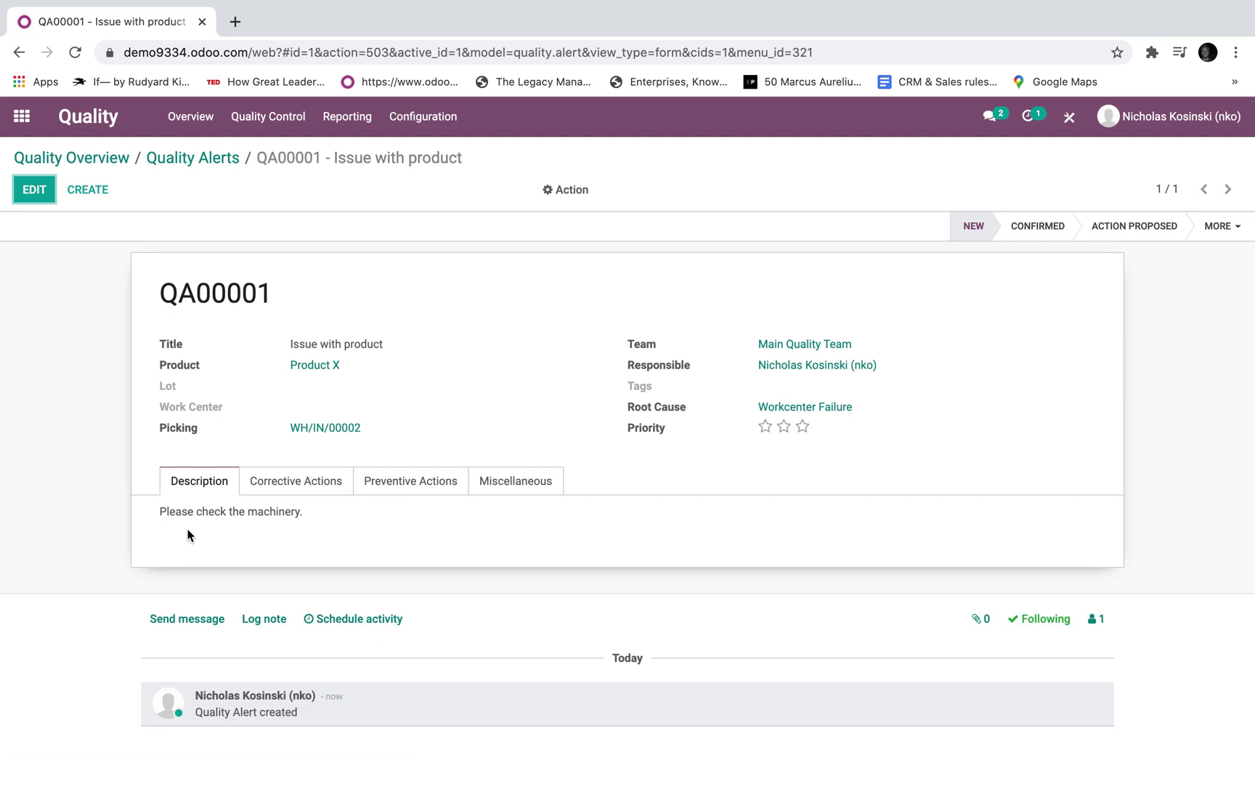
# Move QA00001 to the Solved stage and return to the app menu
pyautogui.click(1226, 226)
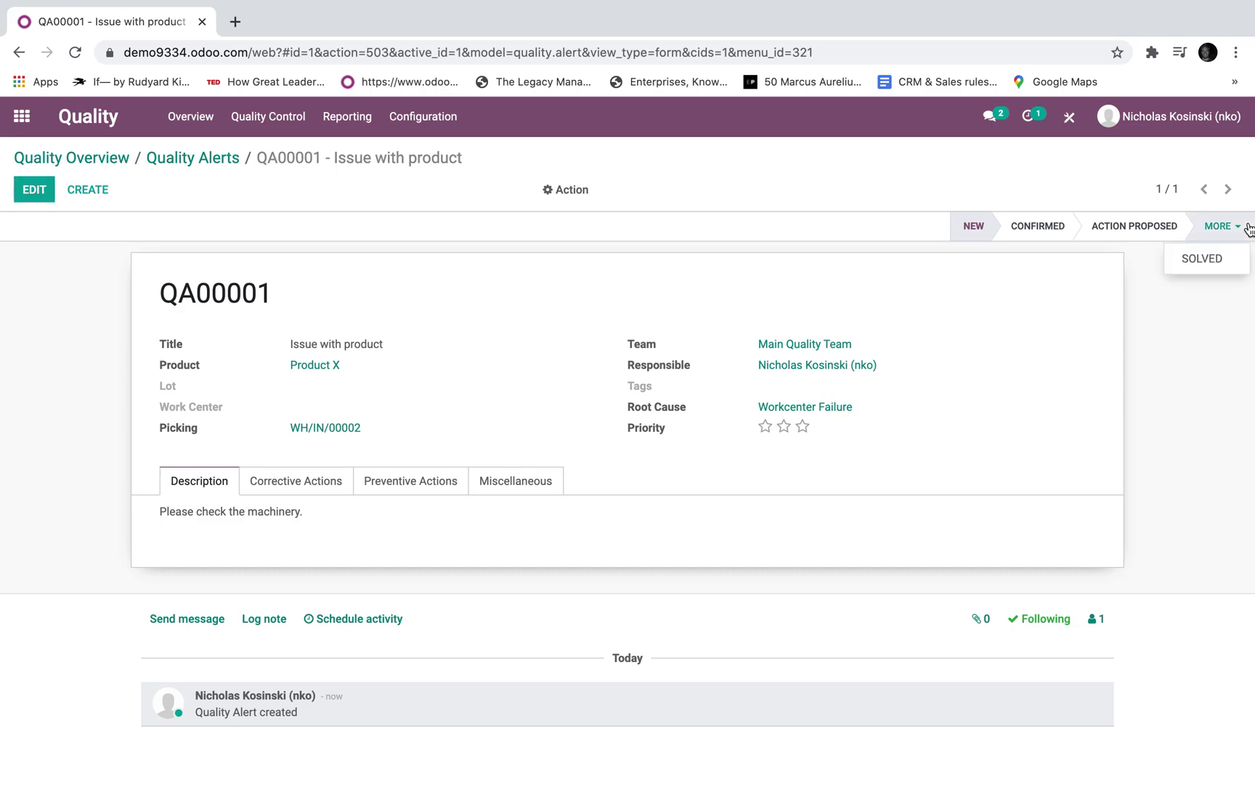
pyautogui.click(1235, 256)
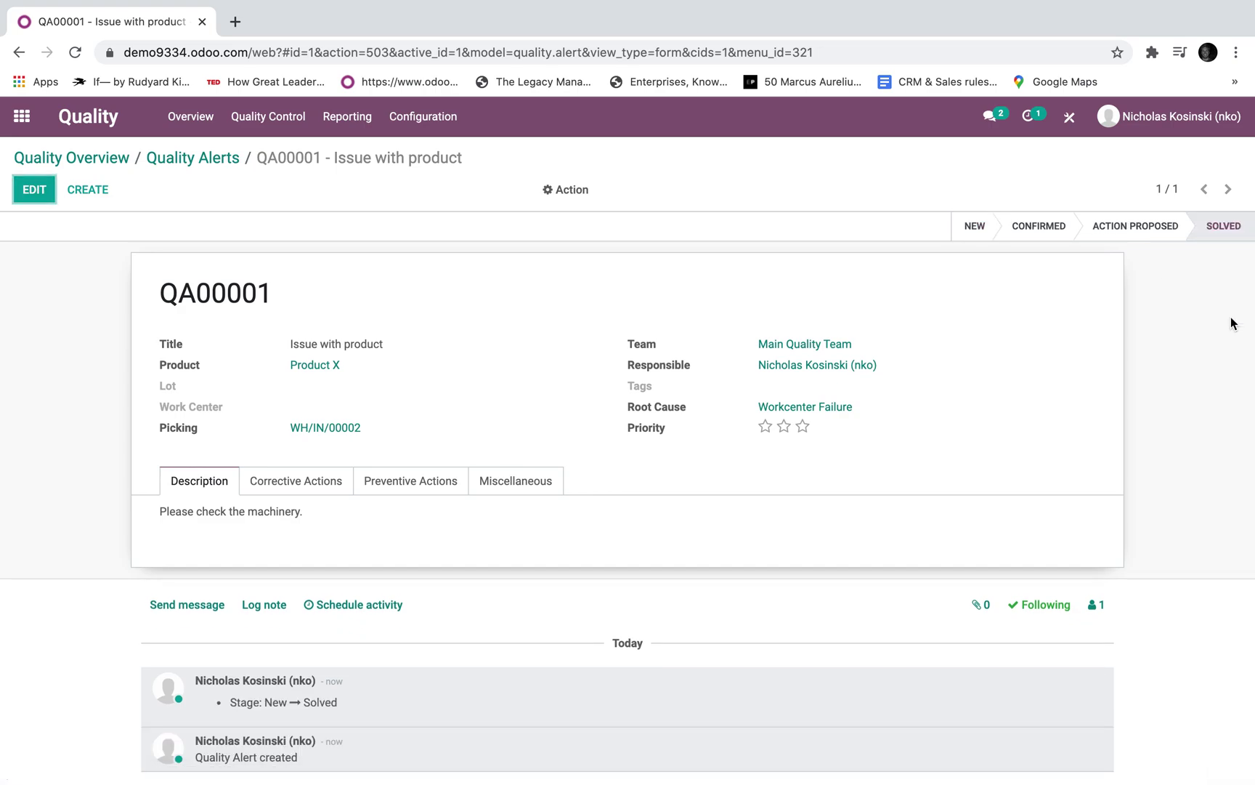
pyautogui.click(99, 155)
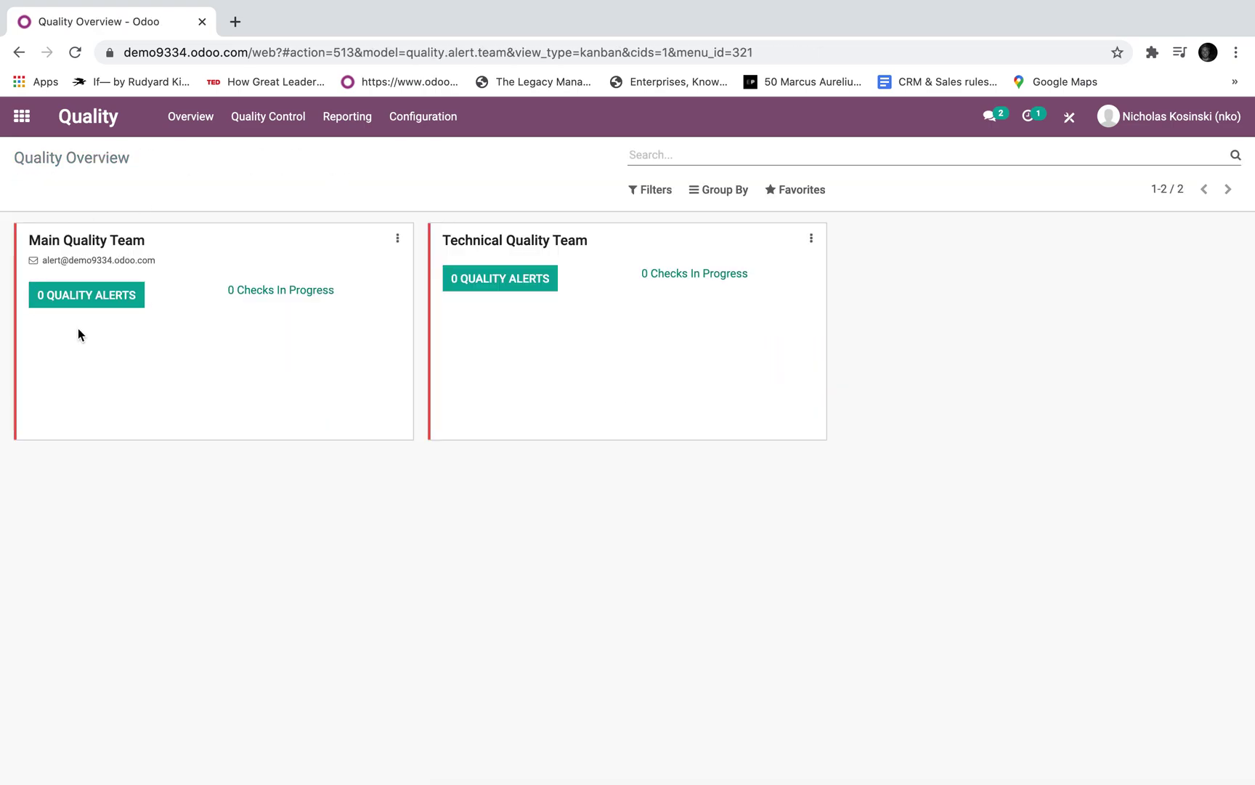
pyautogui.click(22, 116)
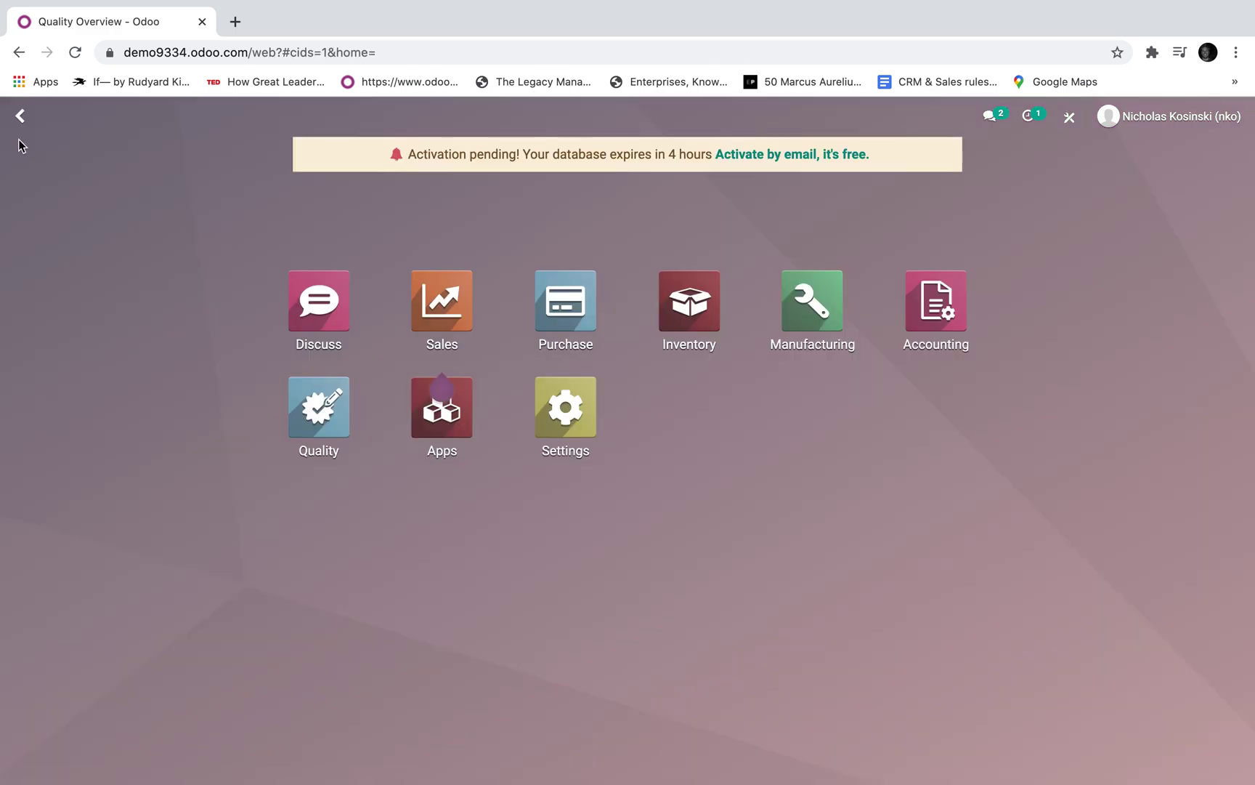